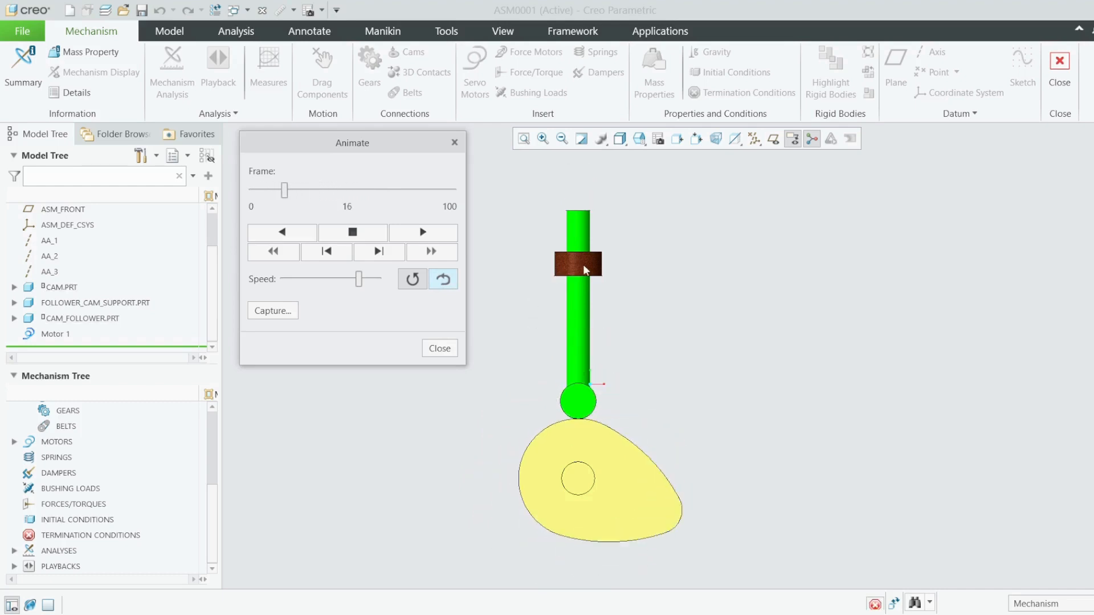
Close the mechanism animation playback.
click(454, 142)
click(330, 302)
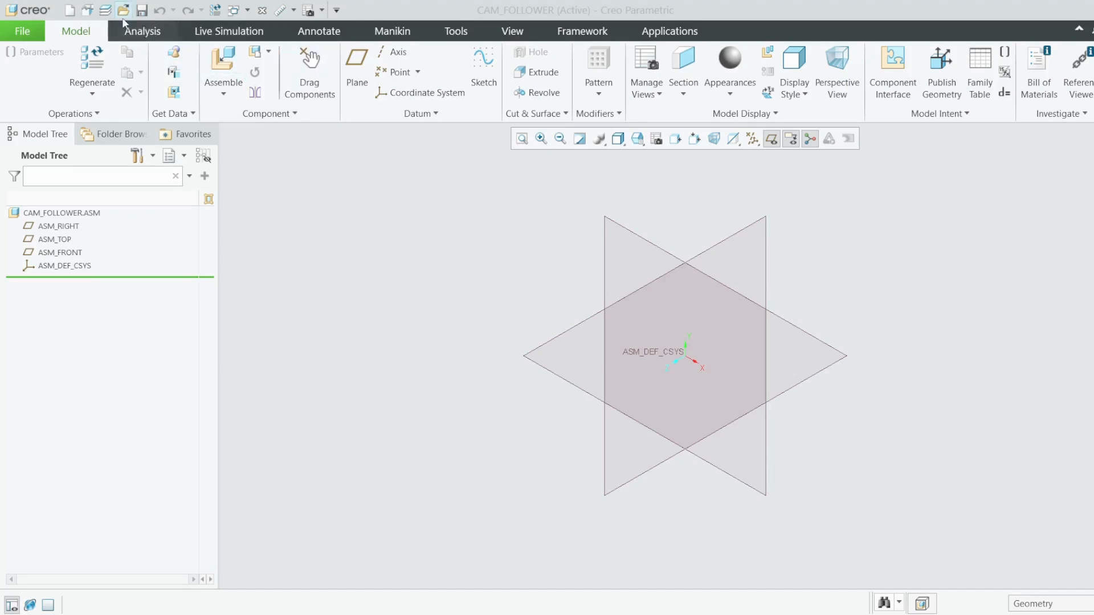
Assemble cam.prt into the assembly with its preview shown in the file browser, leaving the part without constraints.
click(235, 69)
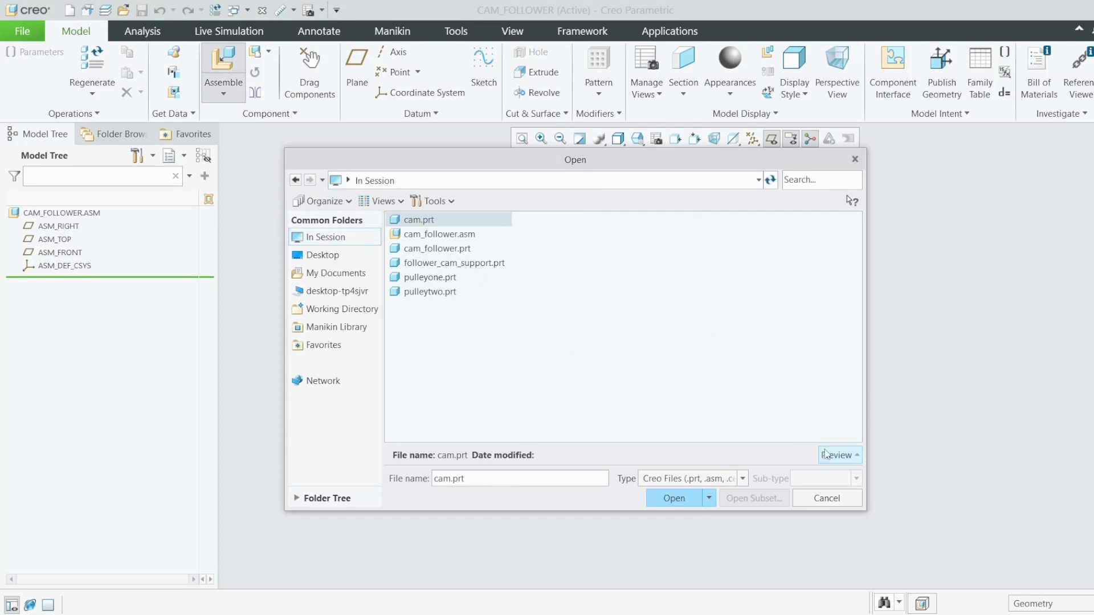
click(826, 454)
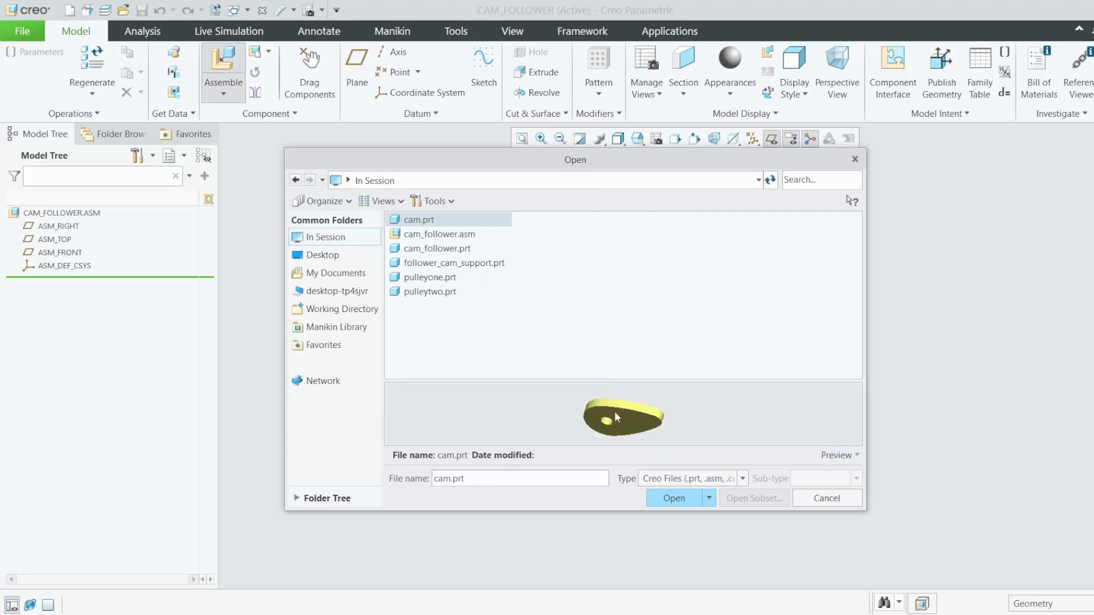
click(674, 498)
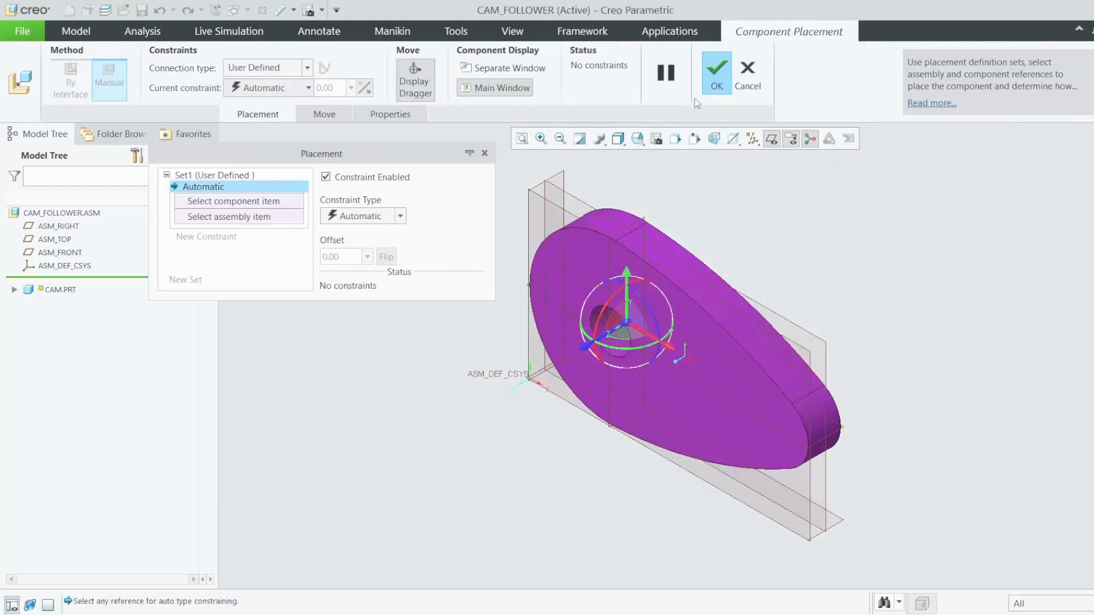
click(717, 73)
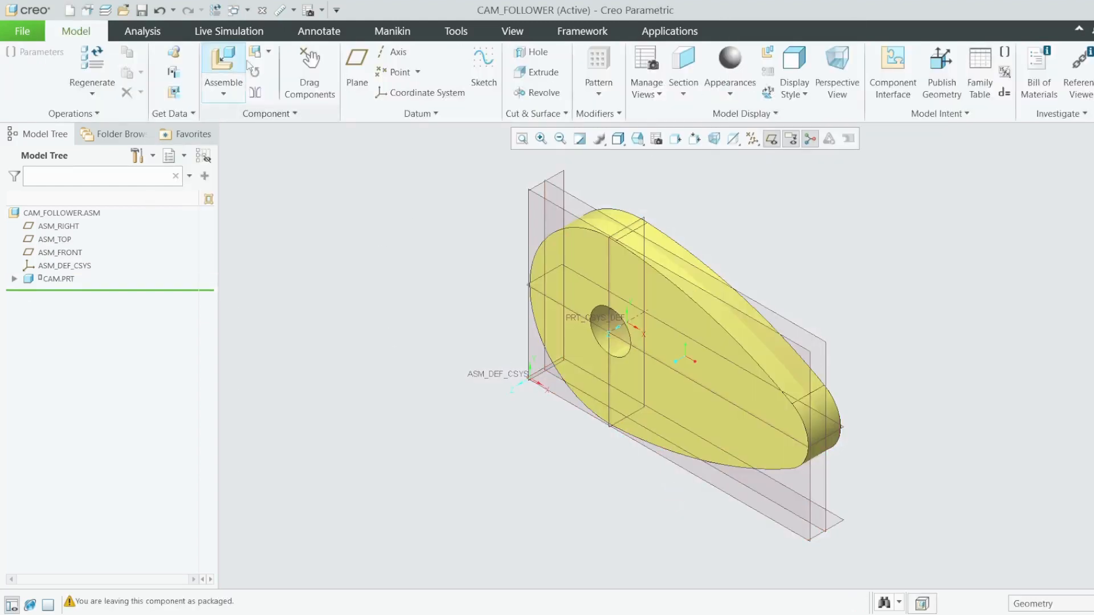
Assemble follower_cam_support.prt into the assembly without placement constraints.
click(224, 61)
click(454, 263)
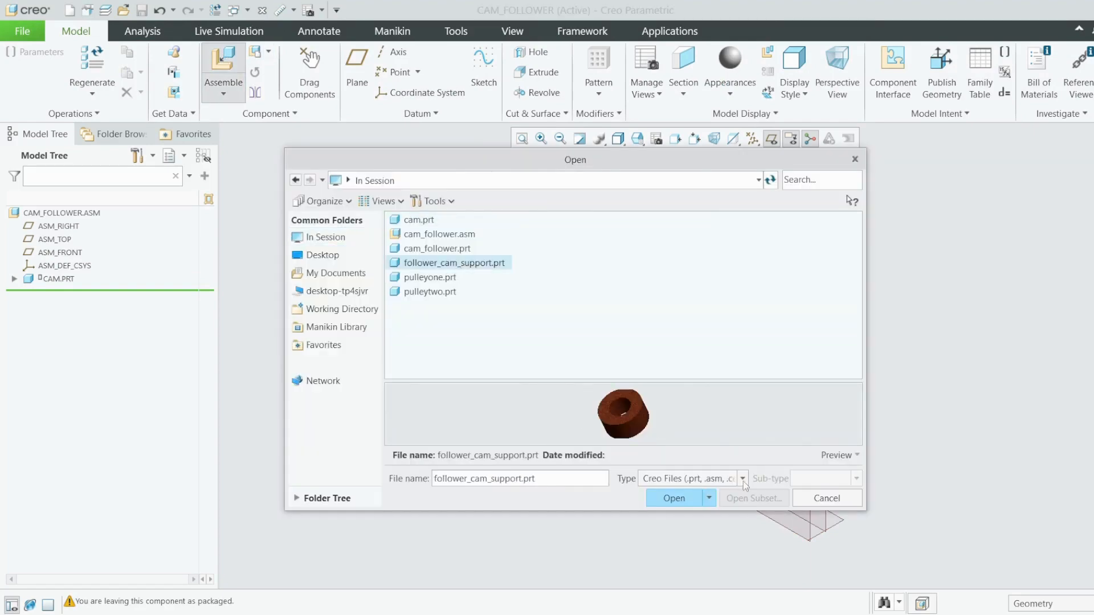
click(676, 498)
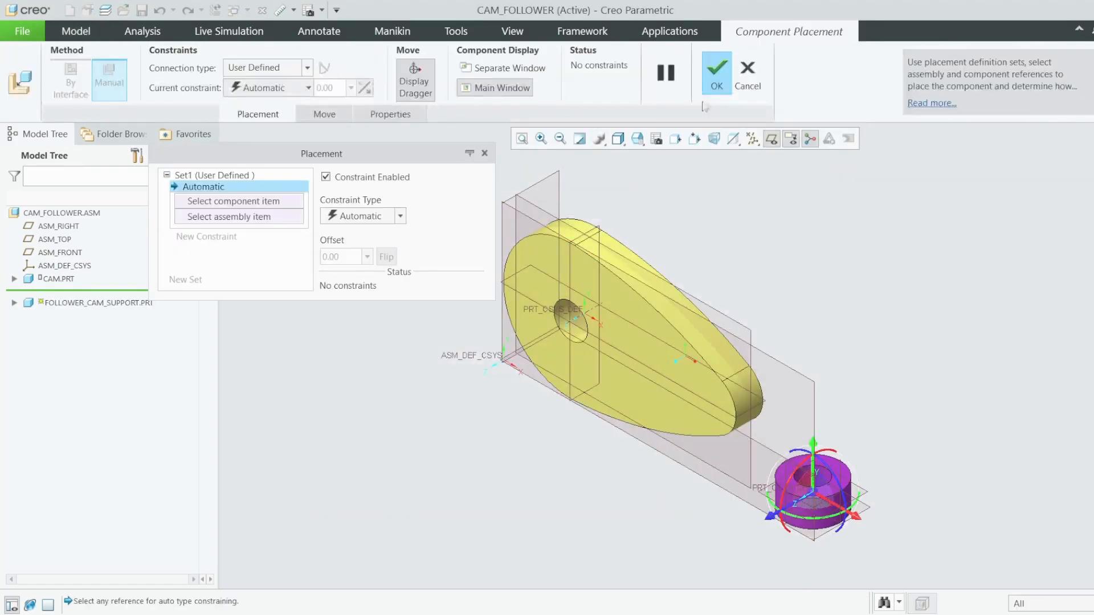
click(717, 73)
Assemble cam_follower.prt into the assembly without placement constraints.
click(223, 62)
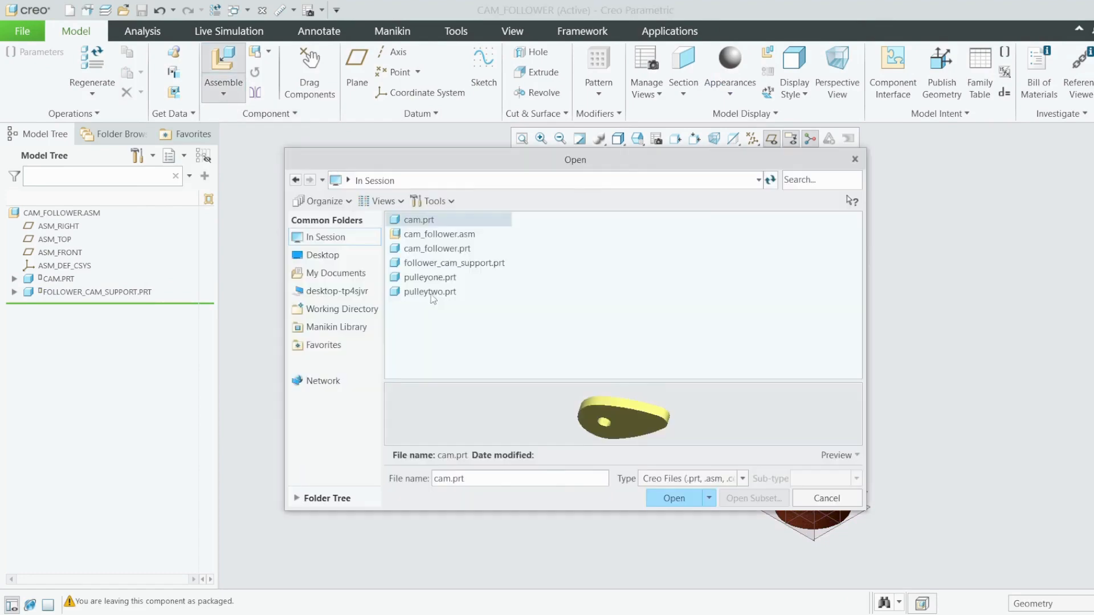
click(439, 251)
click(681, 499)
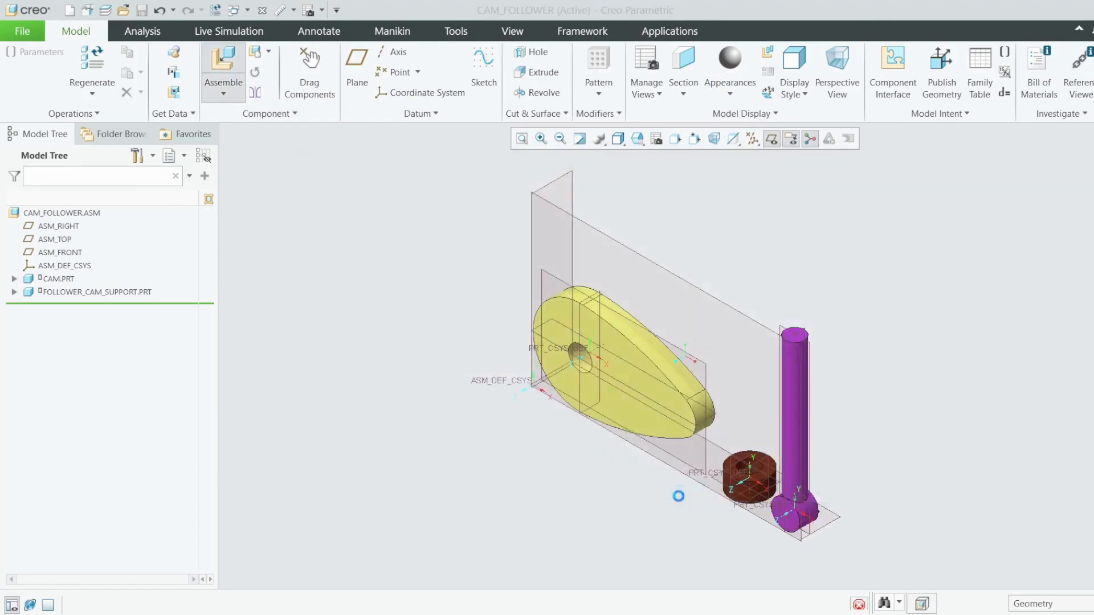
click(716, 73)
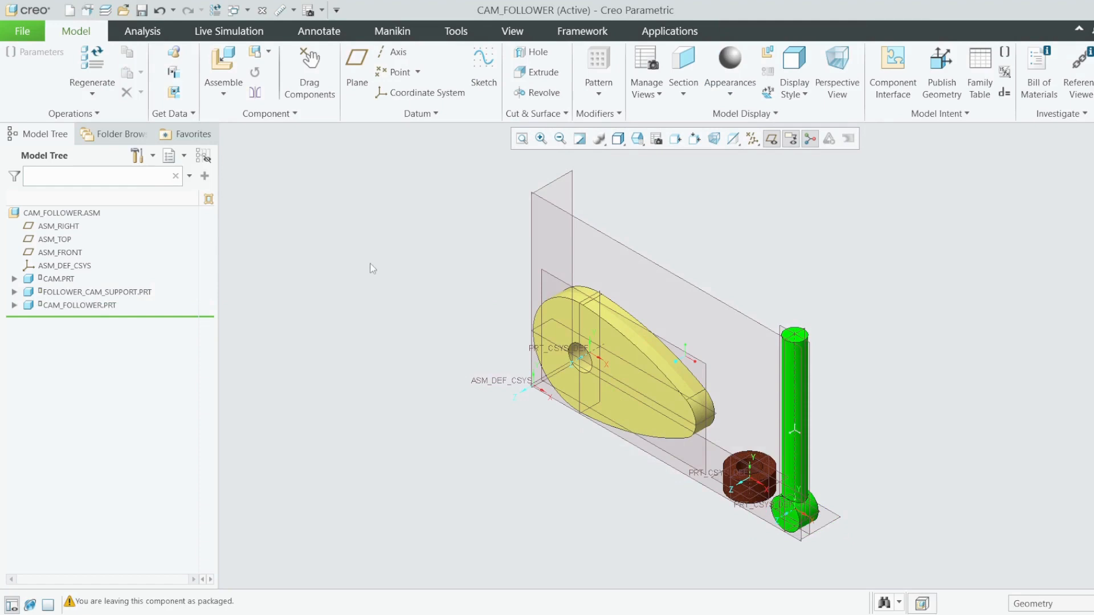
Move the feature insertion point to directly after ASM_DEF_CSYS, ahead of the three assembled parts.
scroll(465, 350, up, 1)
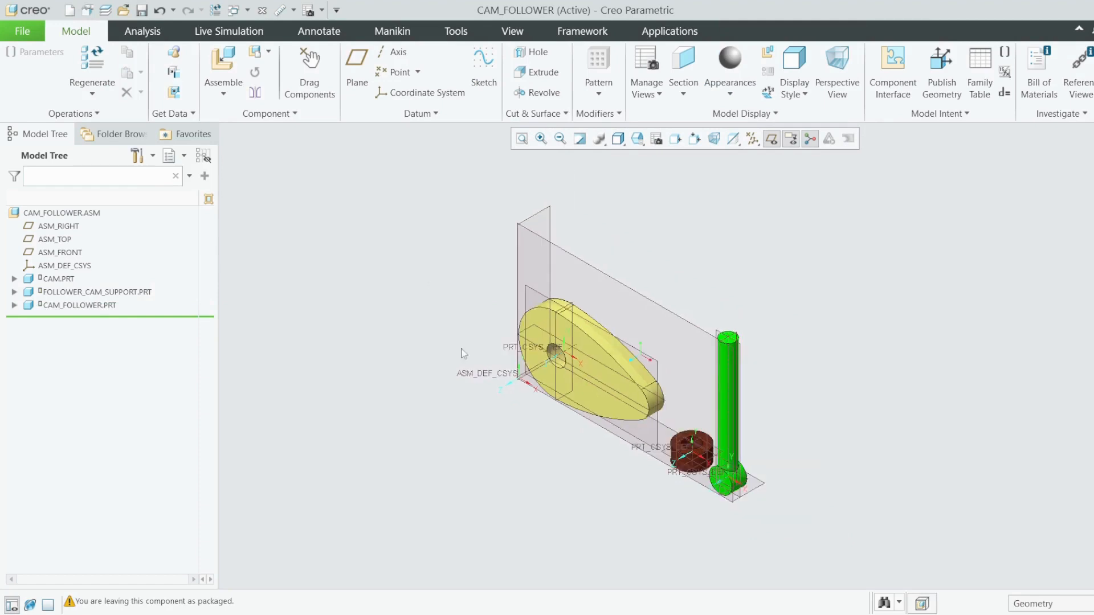
scroll(672, 467, down, 2)
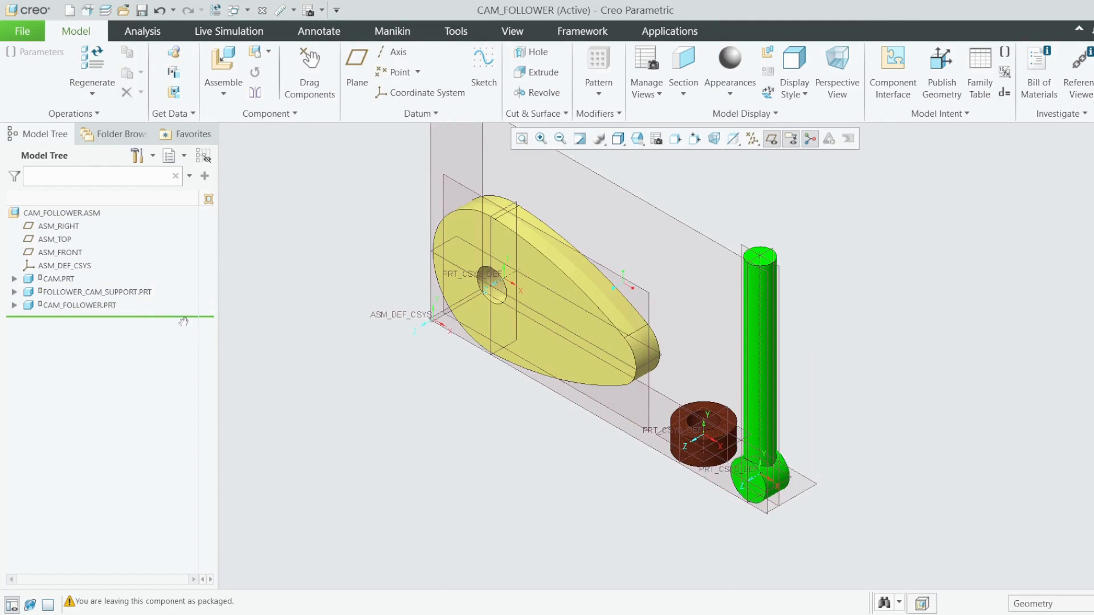
drag(183, 322, 179, 276)
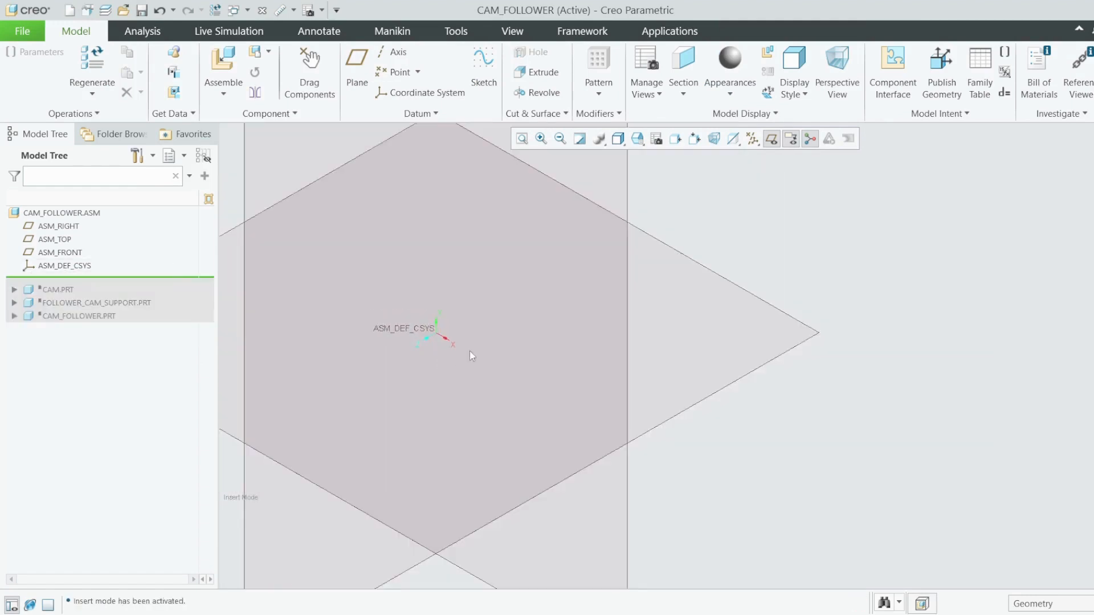
Create a datum axis through the intersection of the ASM_RIGHT and ASM_TOP planes.
scroll(581, 352, up, 2)
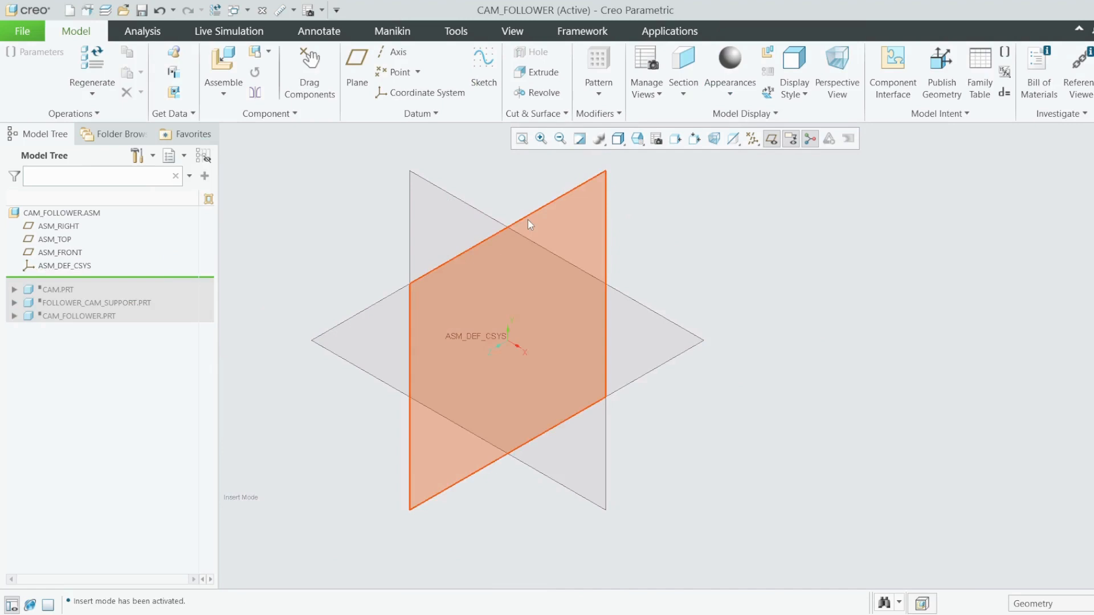
mouse_move(528, 220)
middle_down()
mouse_move(555, 220)
mouse_move(540, 214)
middle_up()
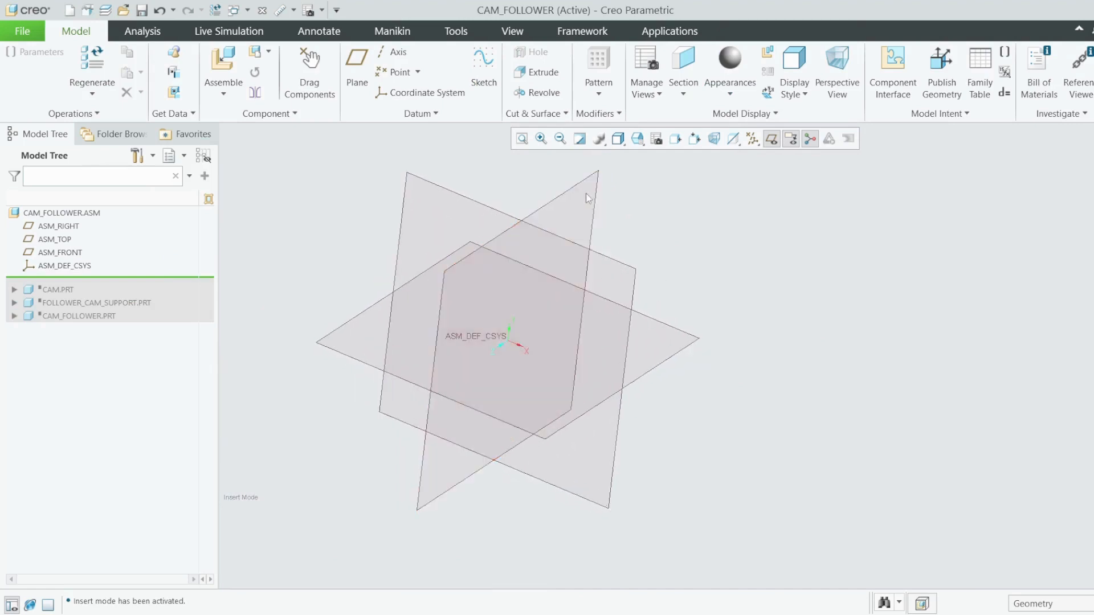
click(397, 59)
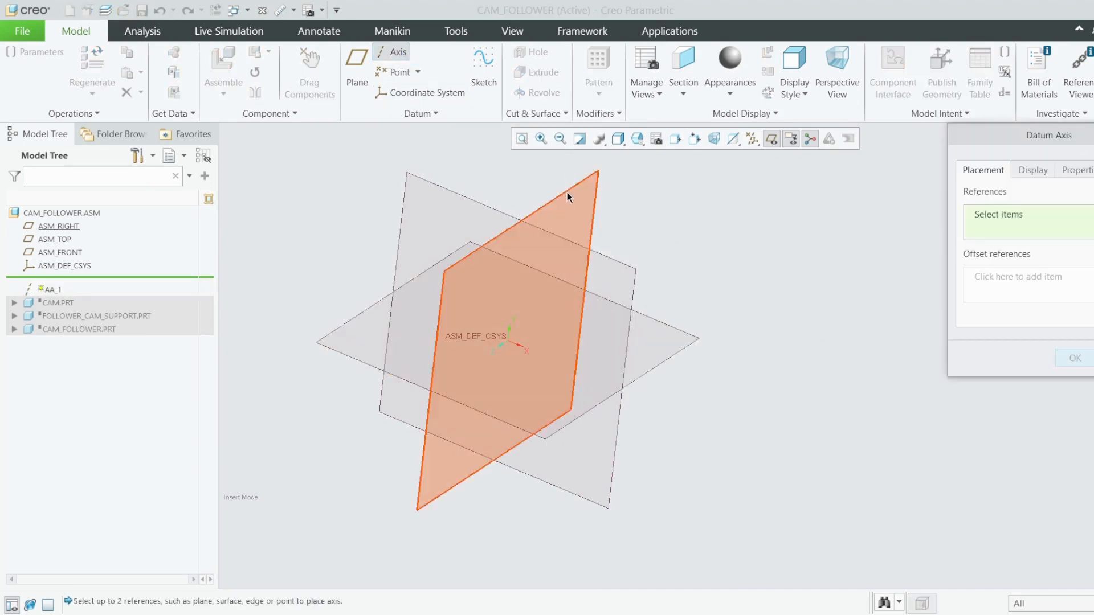
click(566, 193)
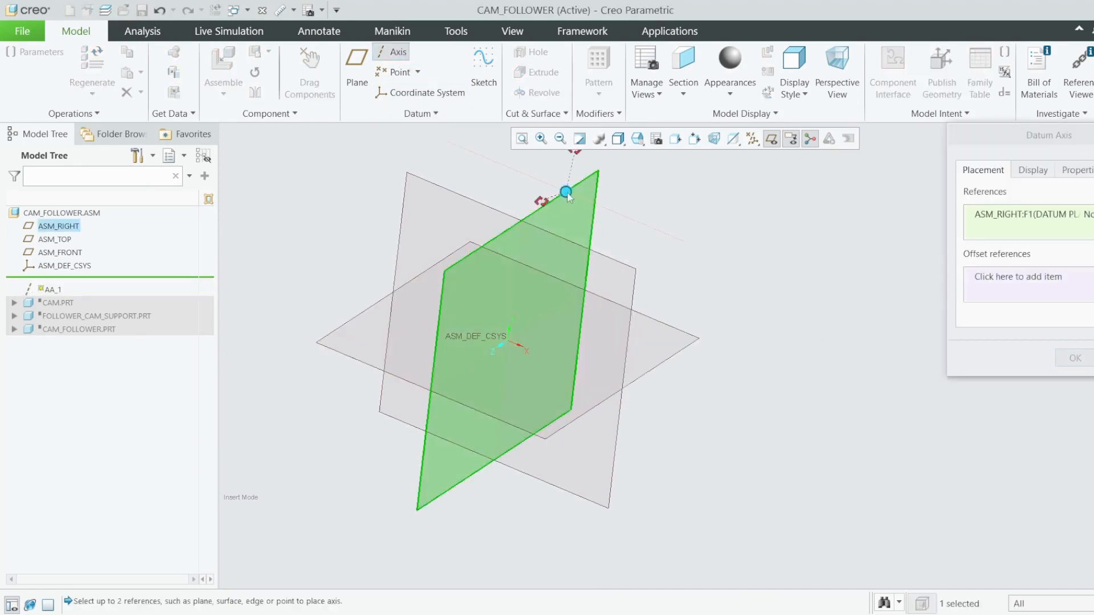
ctrl+click(672, 352)
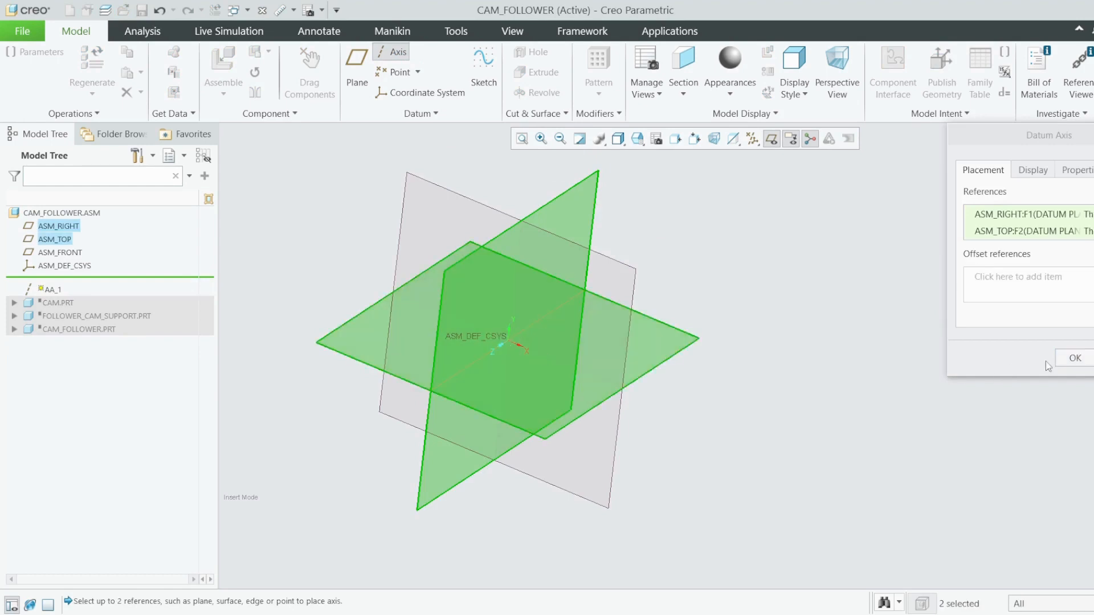
click(1073, 358)
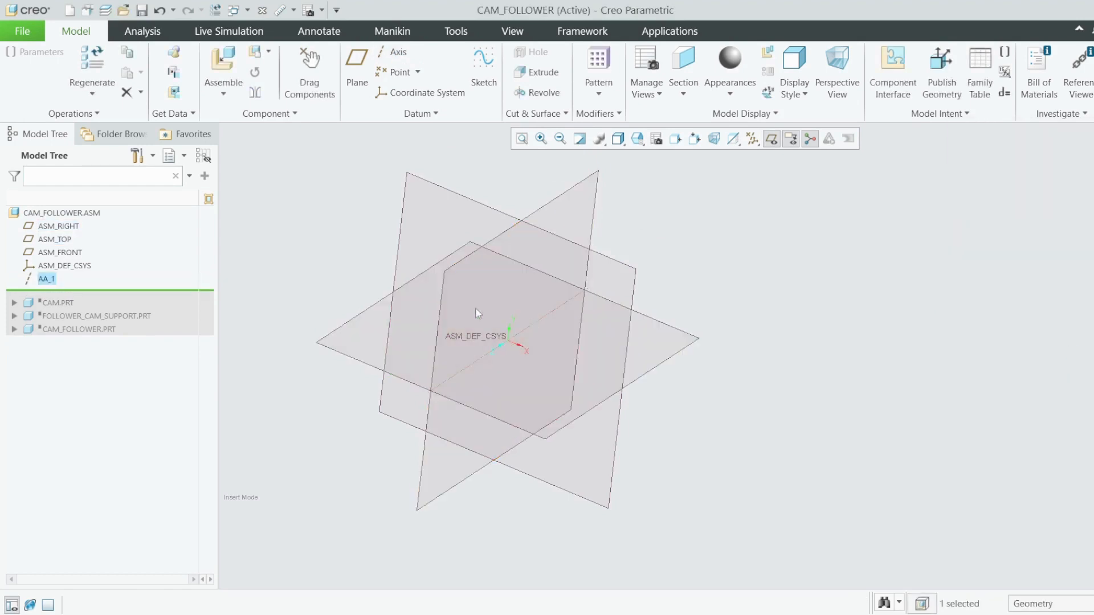
Create a datum axis through the intersection of the ASM_FRONT and ASM_RIGHT planes.
scroll(483, 372, up, 3)
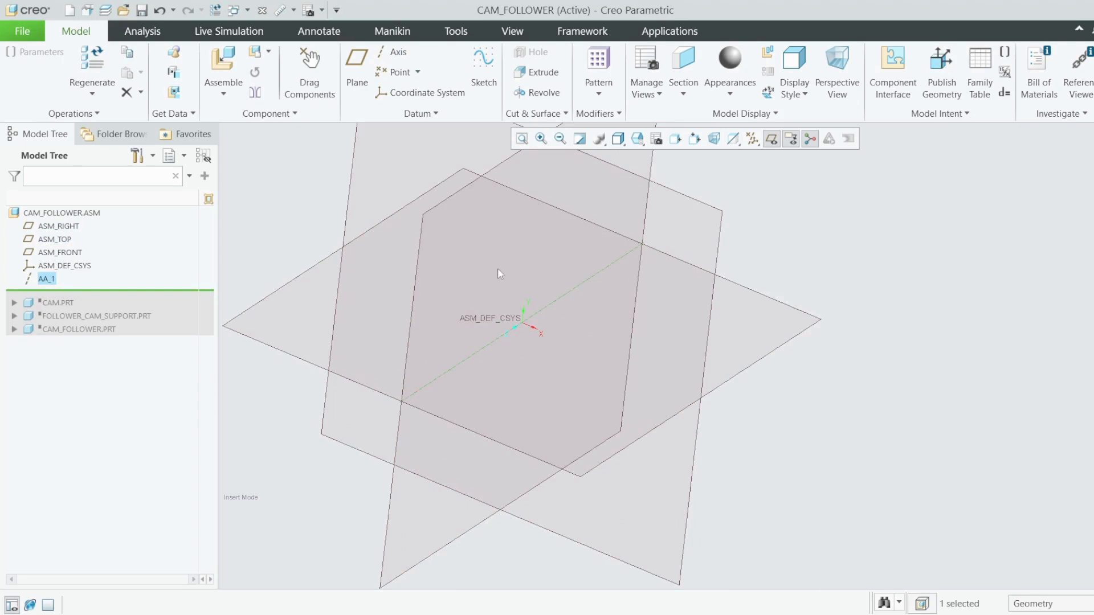
scroll(576, 366, down, 2)
scroll(685, 298, down, 1)
click(745, 243)
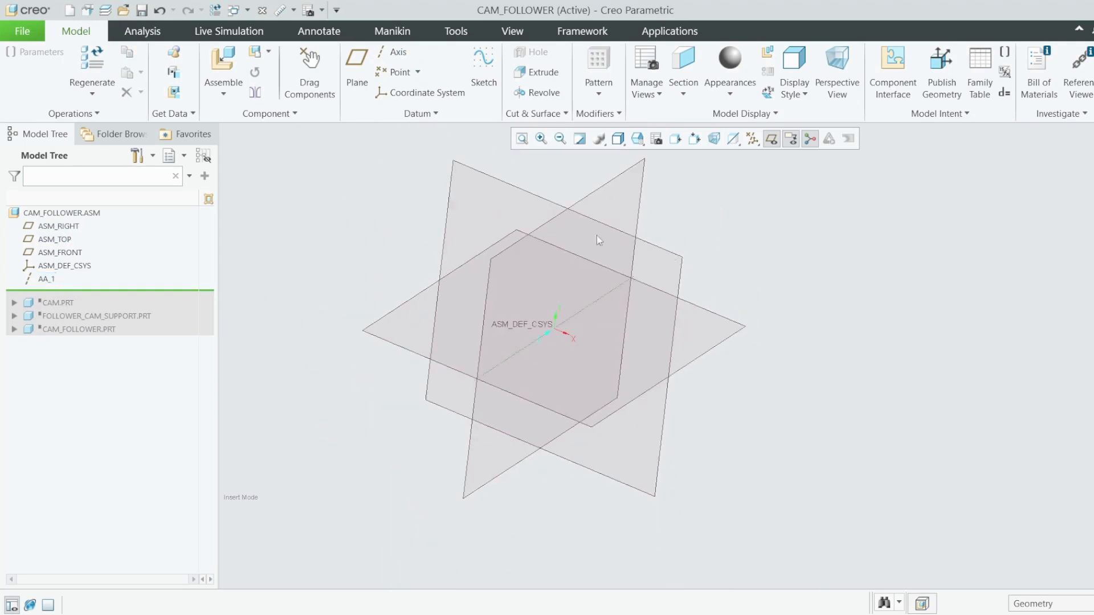
click(576, 211)
ctrl+click(586, 198)
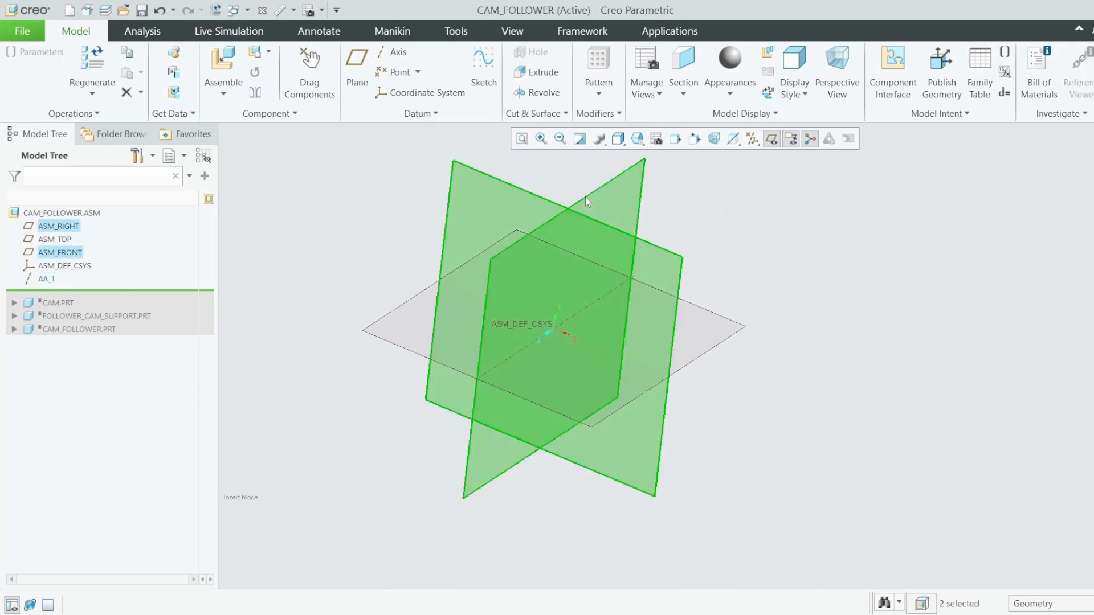
click(407, 56)
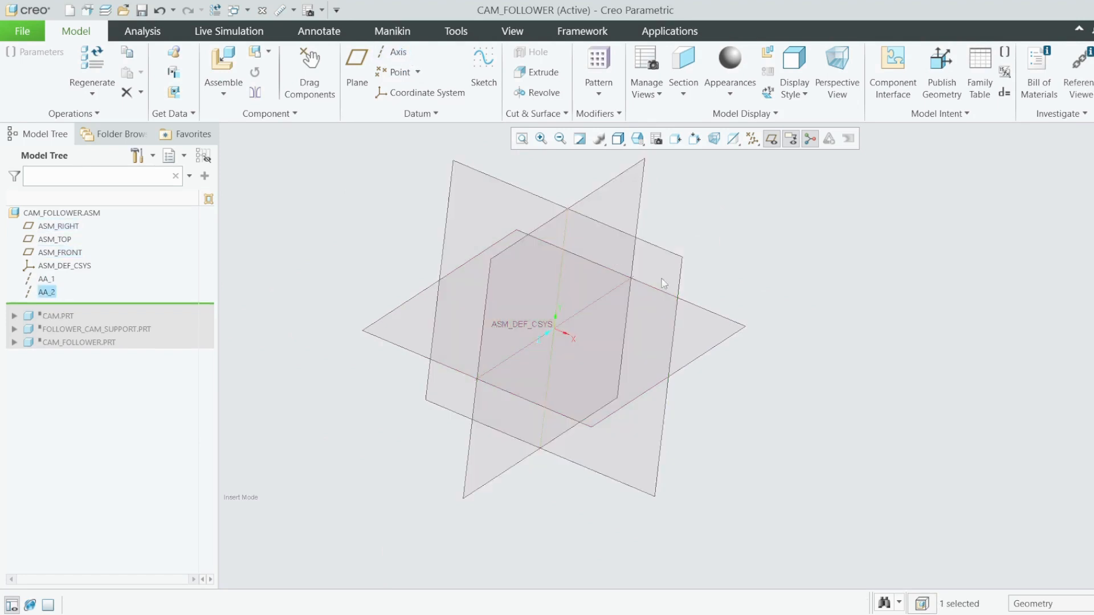
click(512, 181)
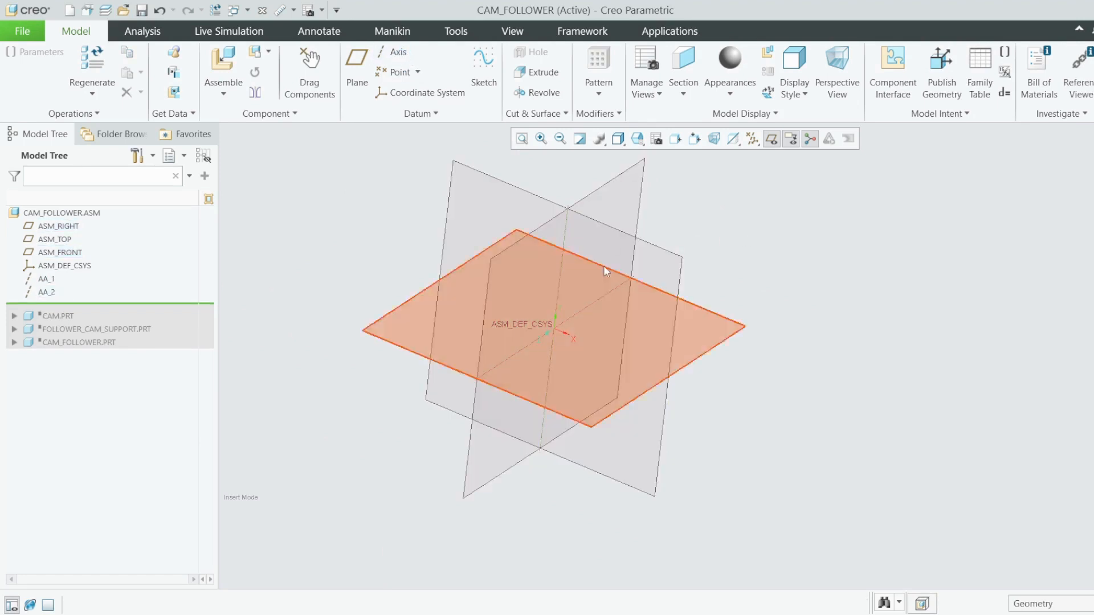
click(559, 289)
click(692, 281)
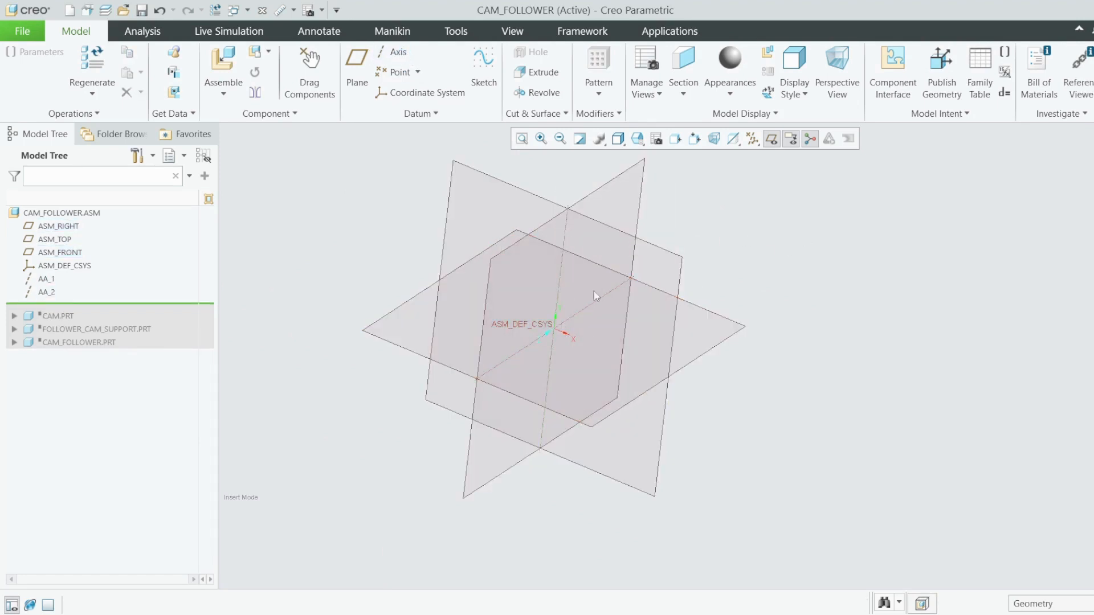
click(590, 308)
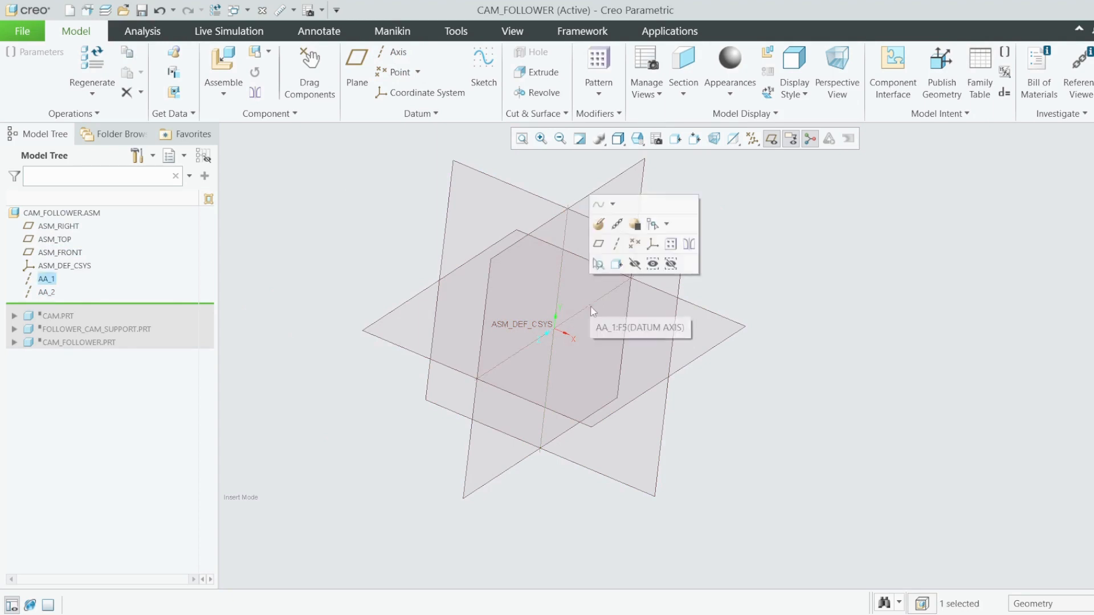
Move the feature insertion point to directly below CAM.PRT so that only the cam is restored.
drag(167, 305, 180, 318)
scroll(611, 340, down, 8)
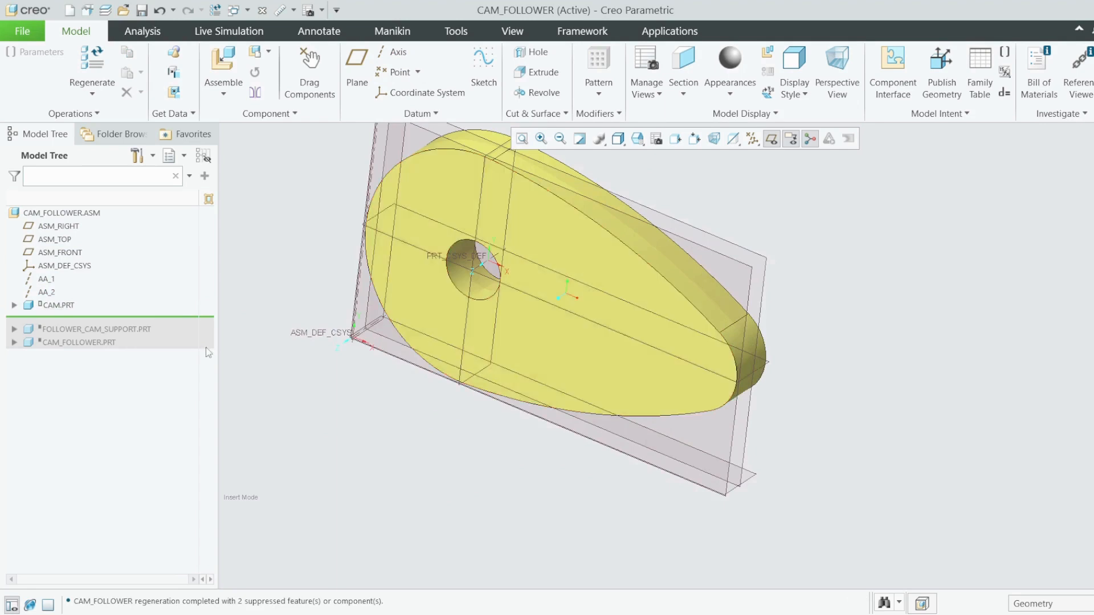
Redefine the placement of CAM.PRT, deleting the automatic constraint and setting the connection type to Pin.
right_click(62, 307)
click(103, 336)
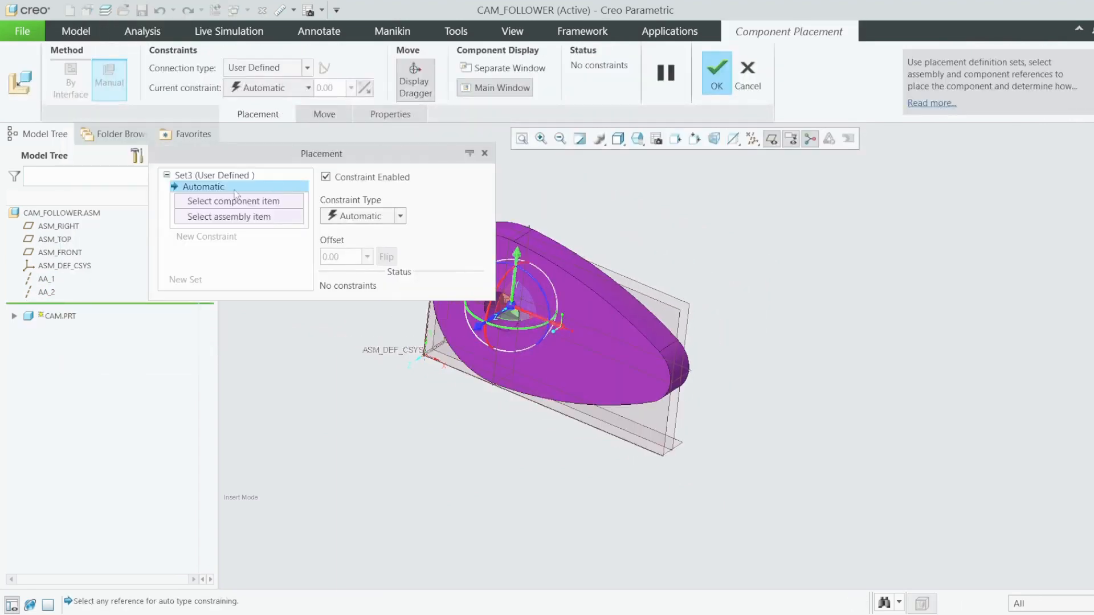
right_click(231, 190)
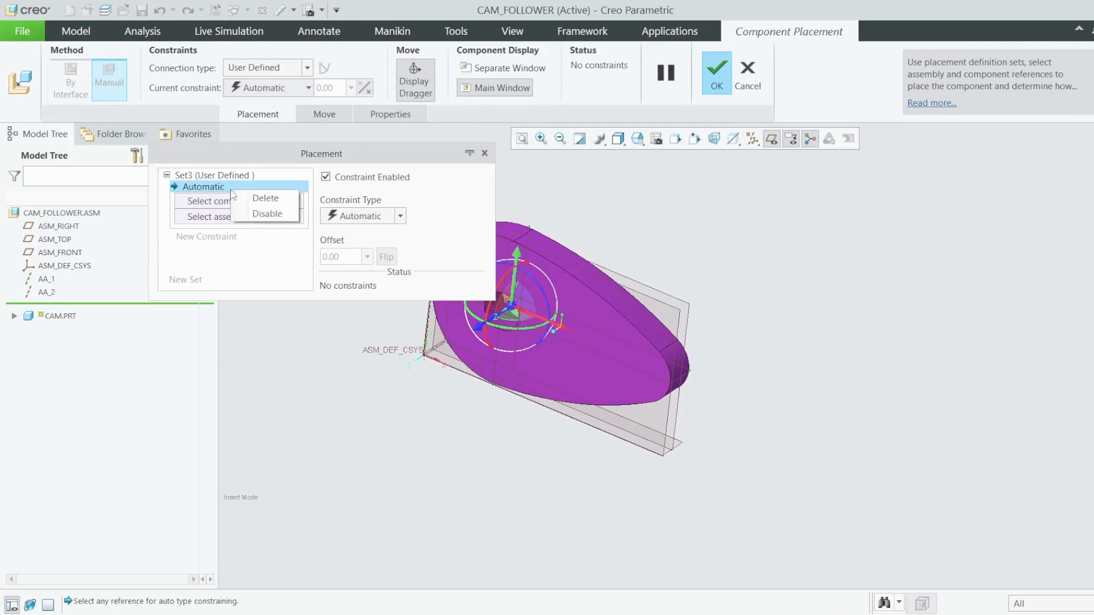
click(262, 198)
click(306, 68)
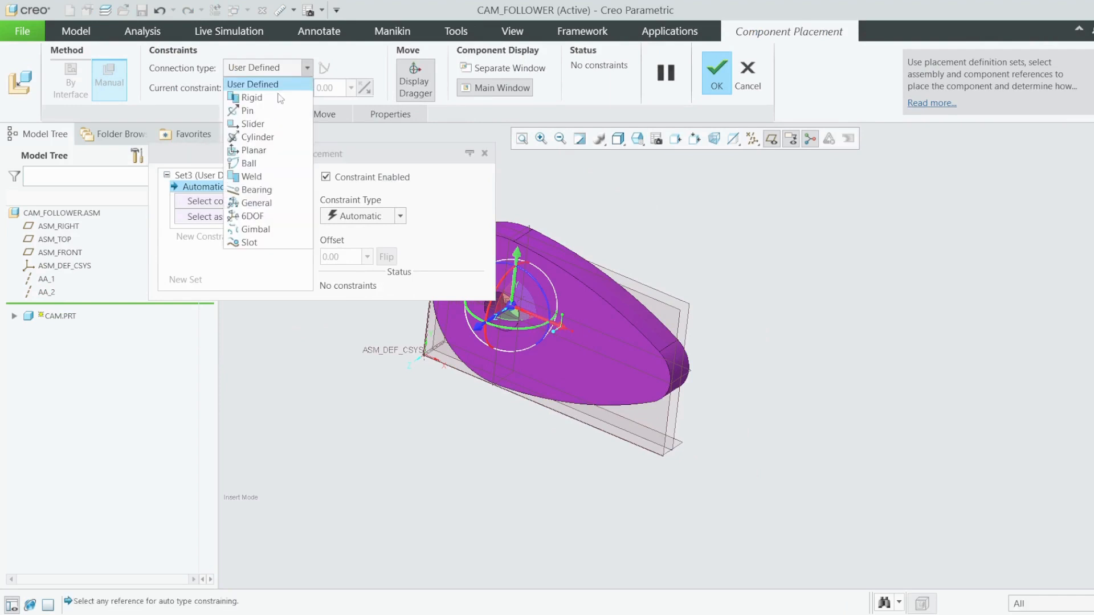
click(253, 111)
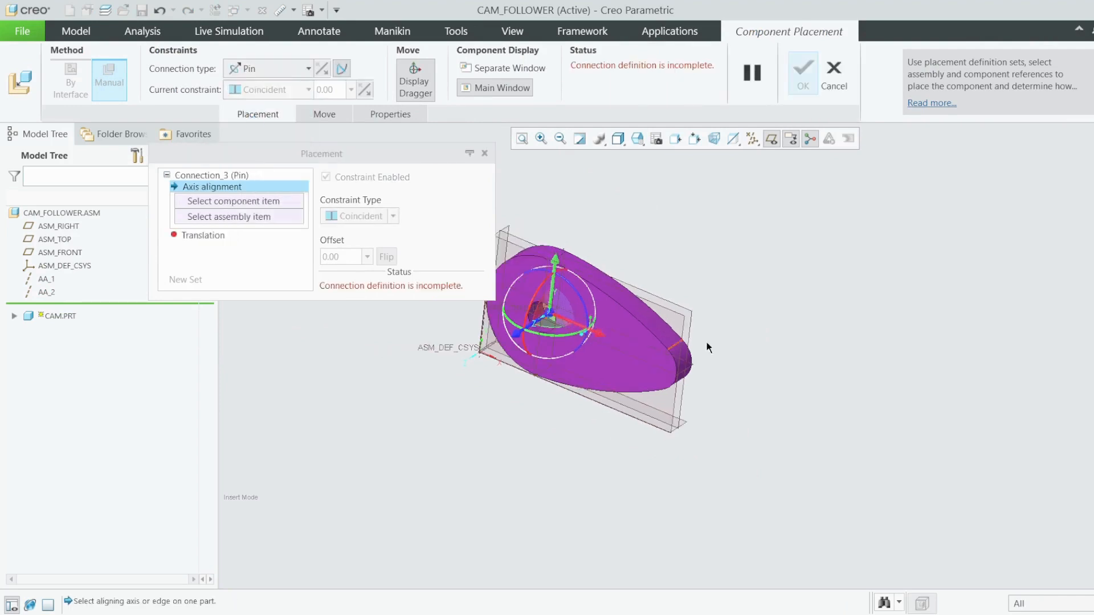
Align the cam's hole axis with the assembly axis at the intersection of ASM_RIGHT and ASM_TOP as the pin's axis alignment.
drag(540, 359, 361, 503)
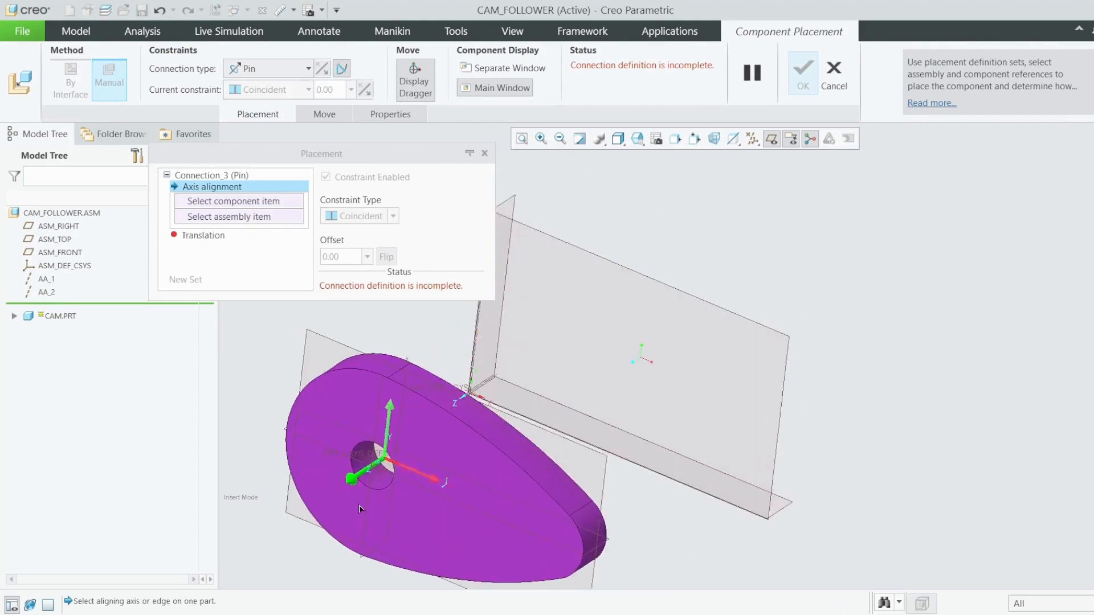
scroll(762, 392, up, 1)
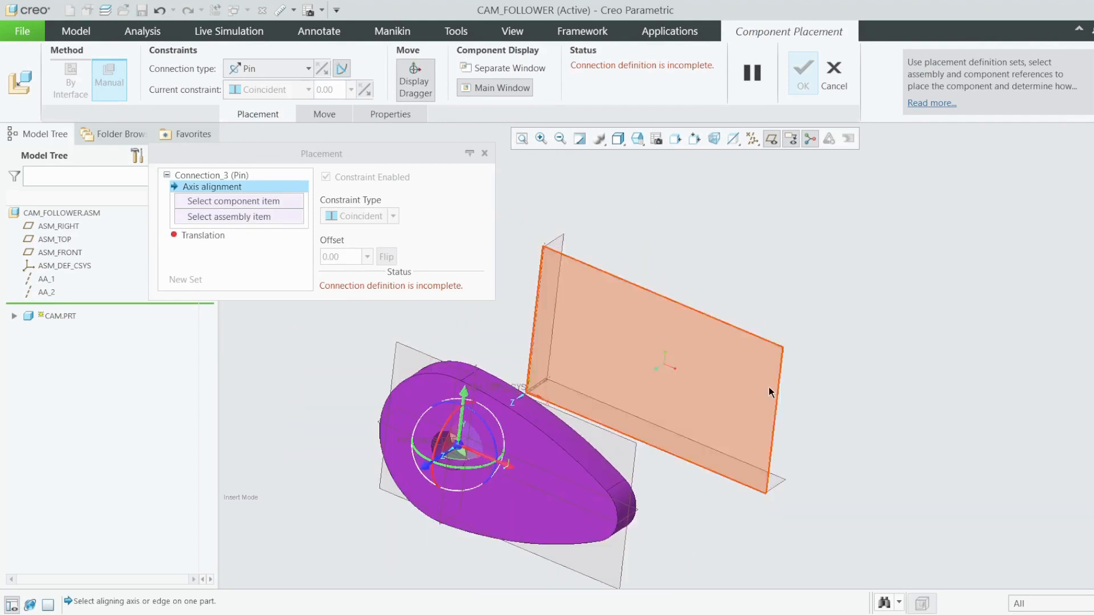
click(260, 204)
scroll(486, 393, down, 5)
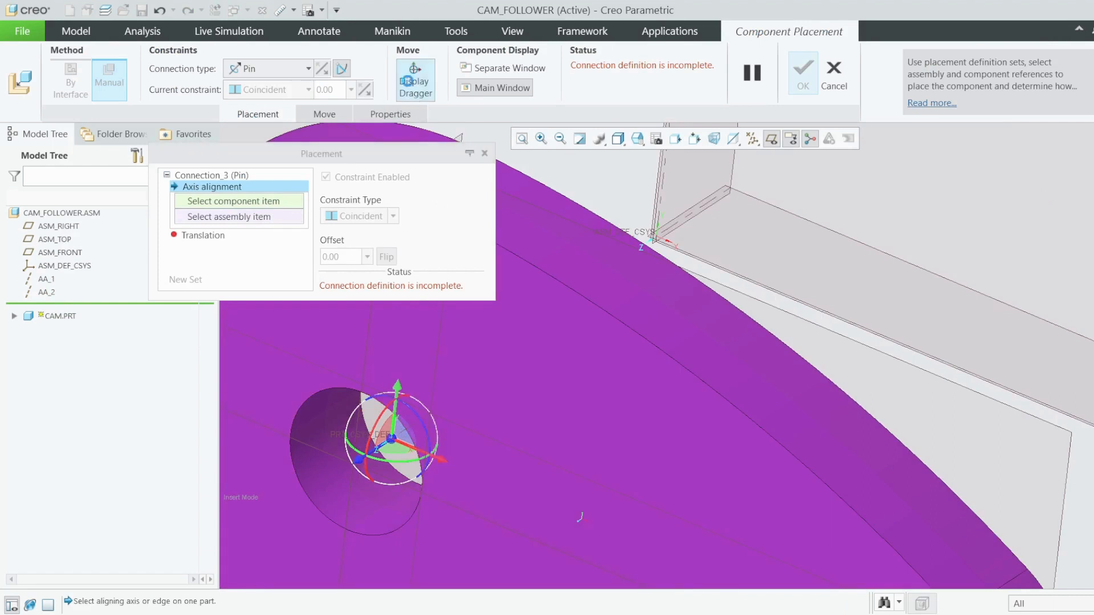
click(415, 79)
click(392, 447)
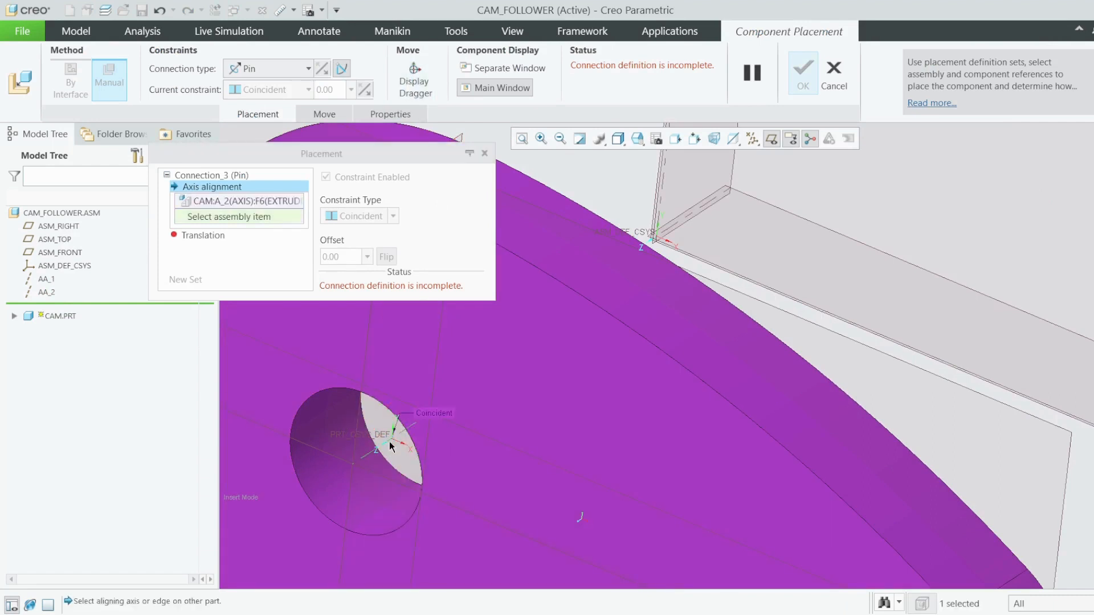
click(696, 212)
scroll(701, 251, down, 5)
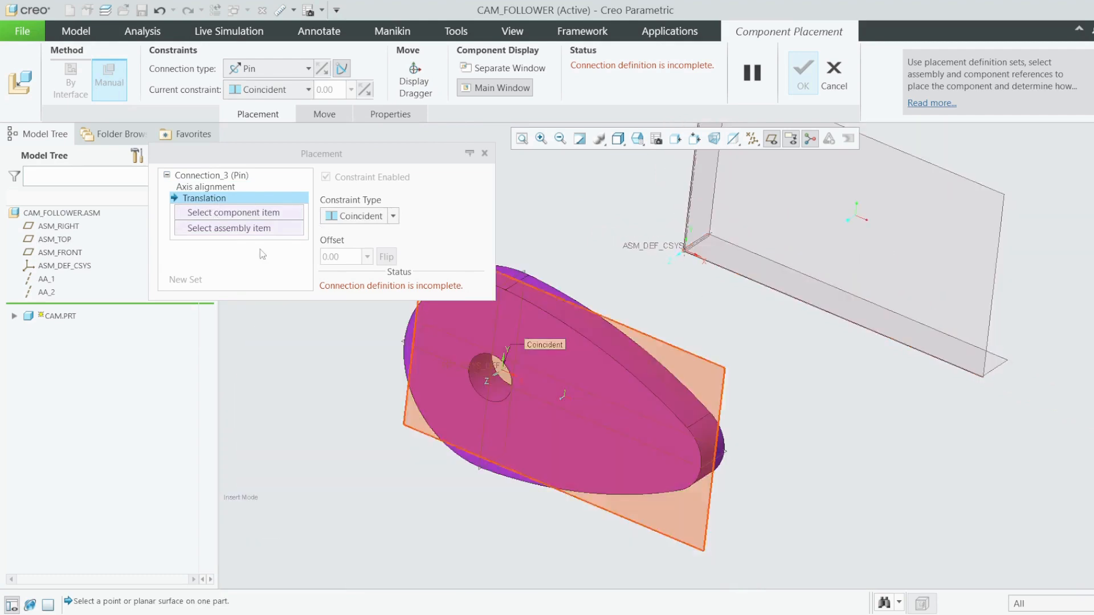
Set the pin's translation by making the cam's FRONT plane coincident with ASM_FRONT, and accept the placement.
click(711, 365)
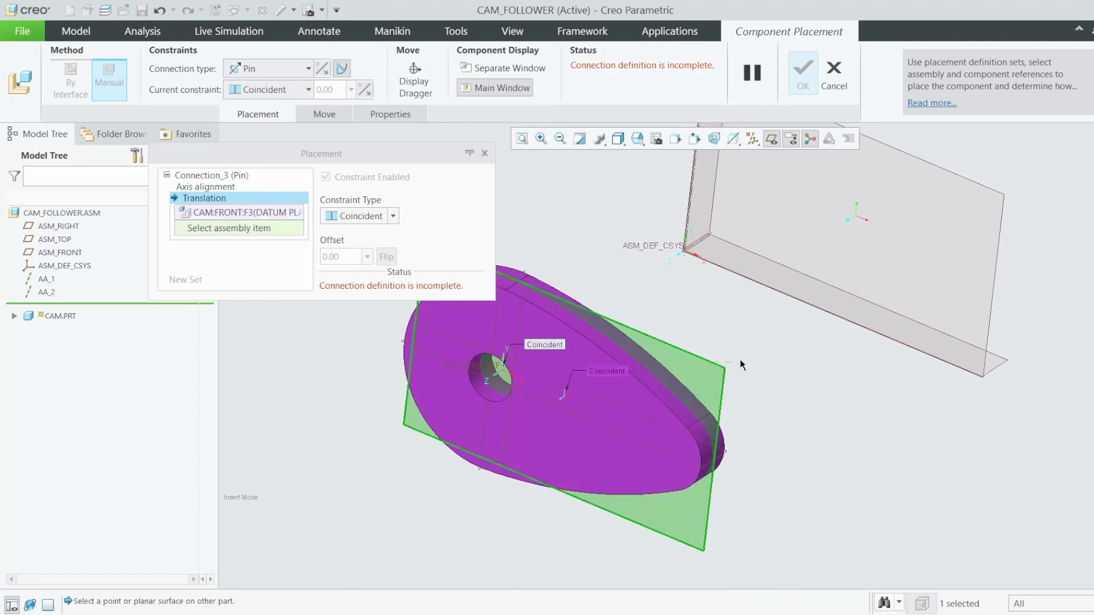
click(1000, 204)
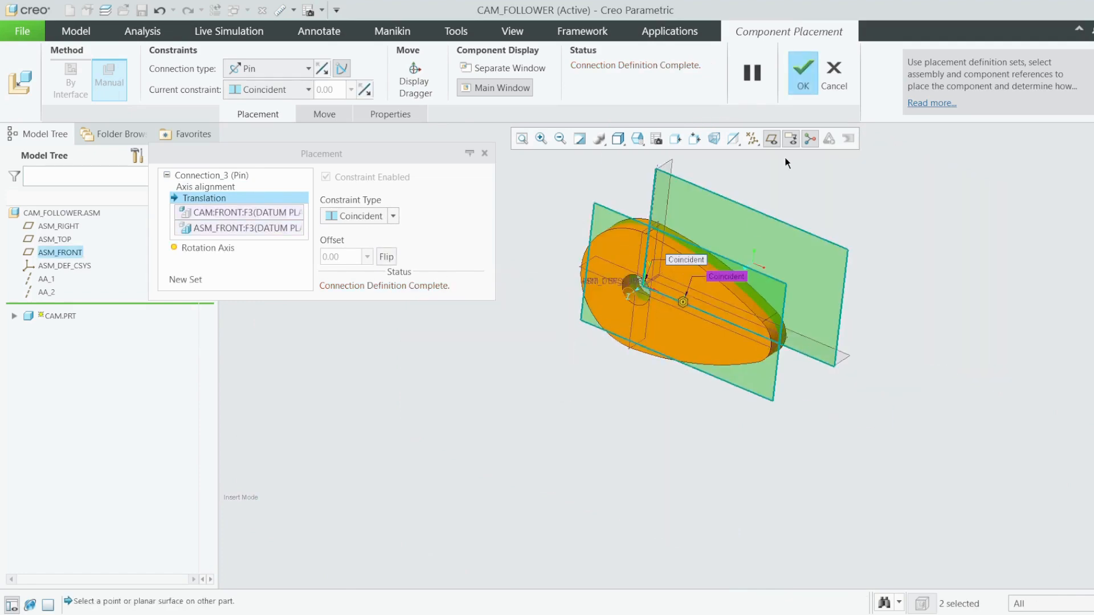
click(803, 71)
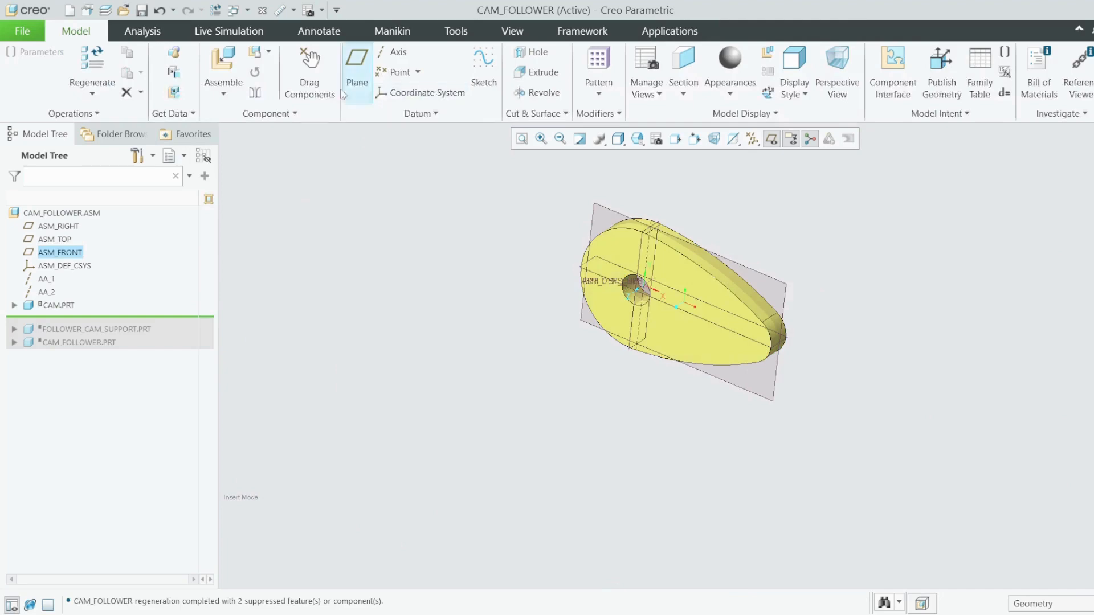
Test the pin connection by rotating the cam about its hole axis with Drag Components.
click(310, 62)
scroll(689, 273, up, 3)
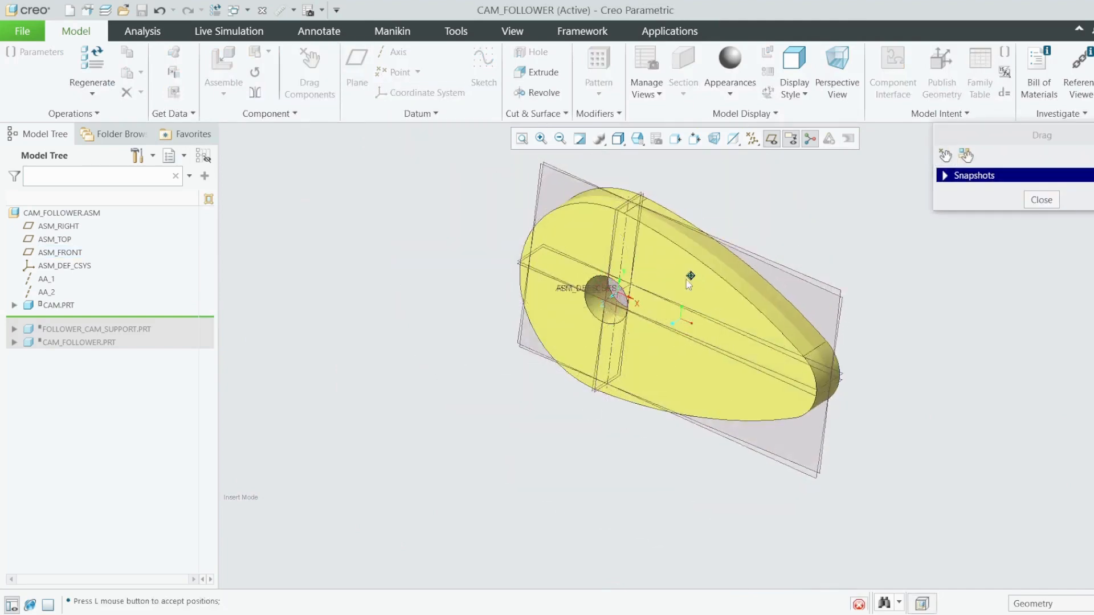
click(1042, 200)
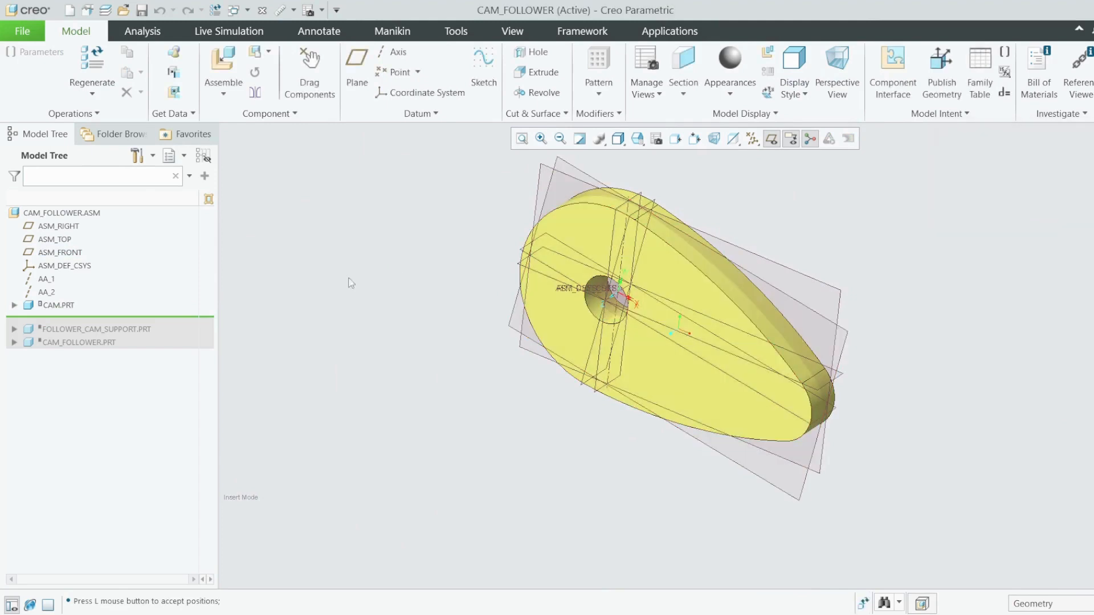
Edit the definition of Sketch 1 in CAM.PRT, setting the flank arc's radius to 150, and accept the sketch.
click(14, 306)
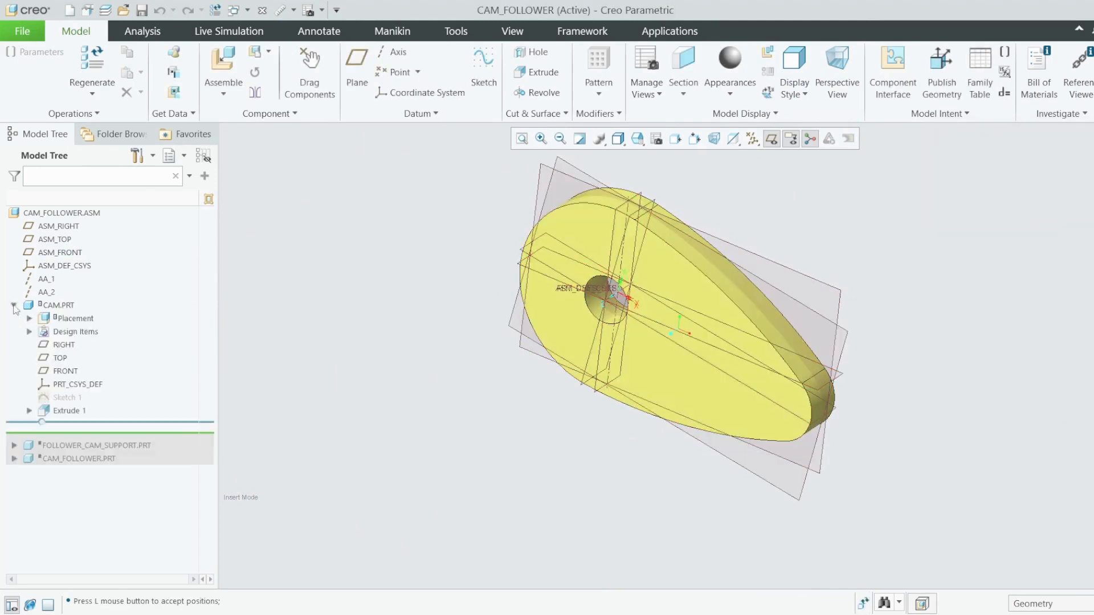
right_click(60, 398)
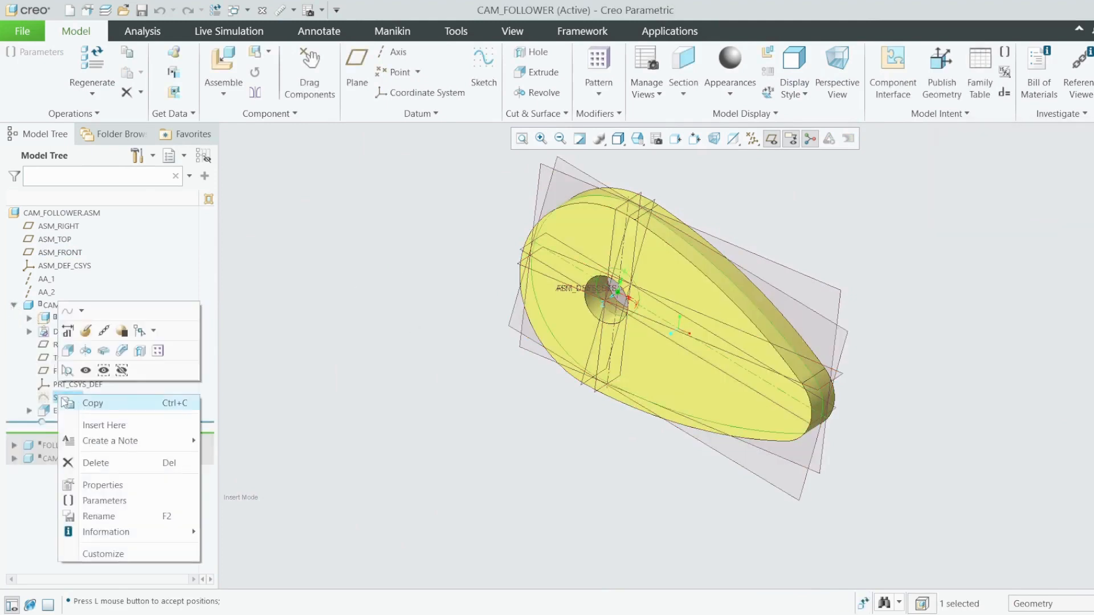
click(84, 333)
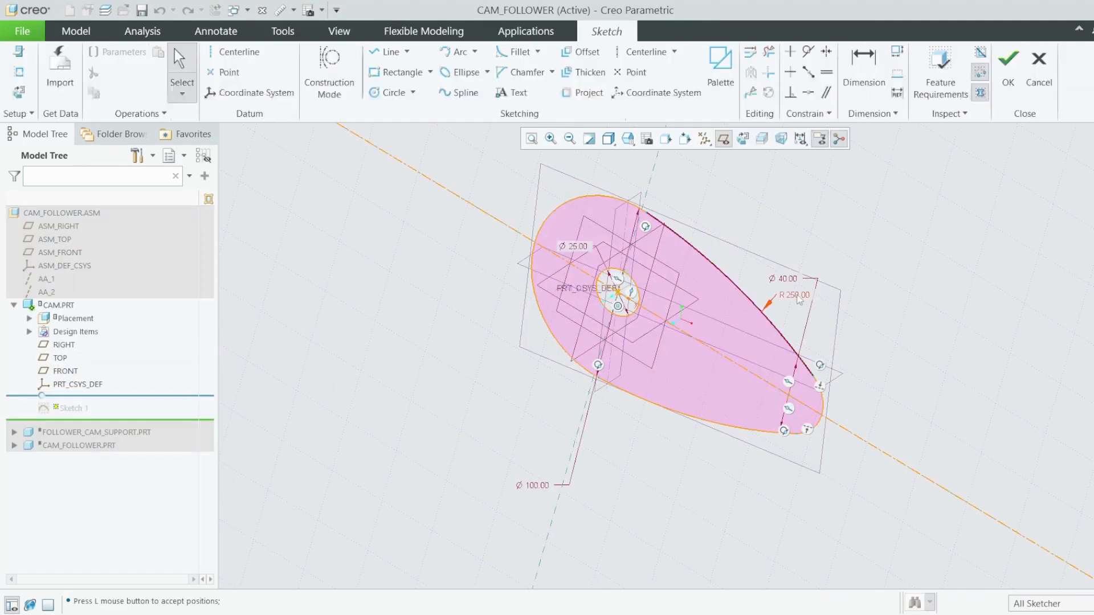
double_click(799, 299)
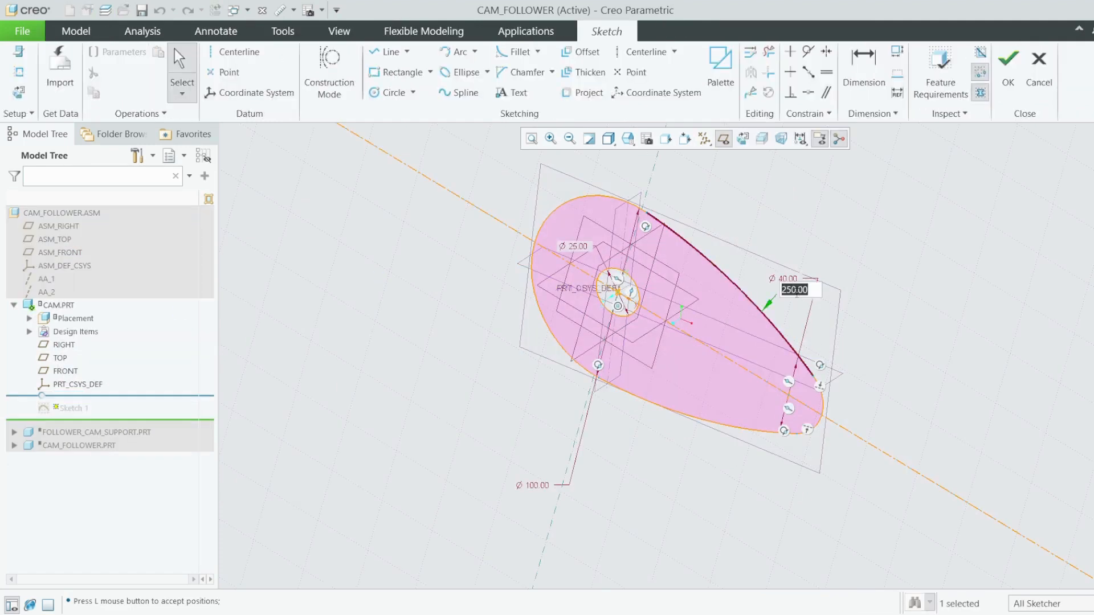
text(15)
key(Return)
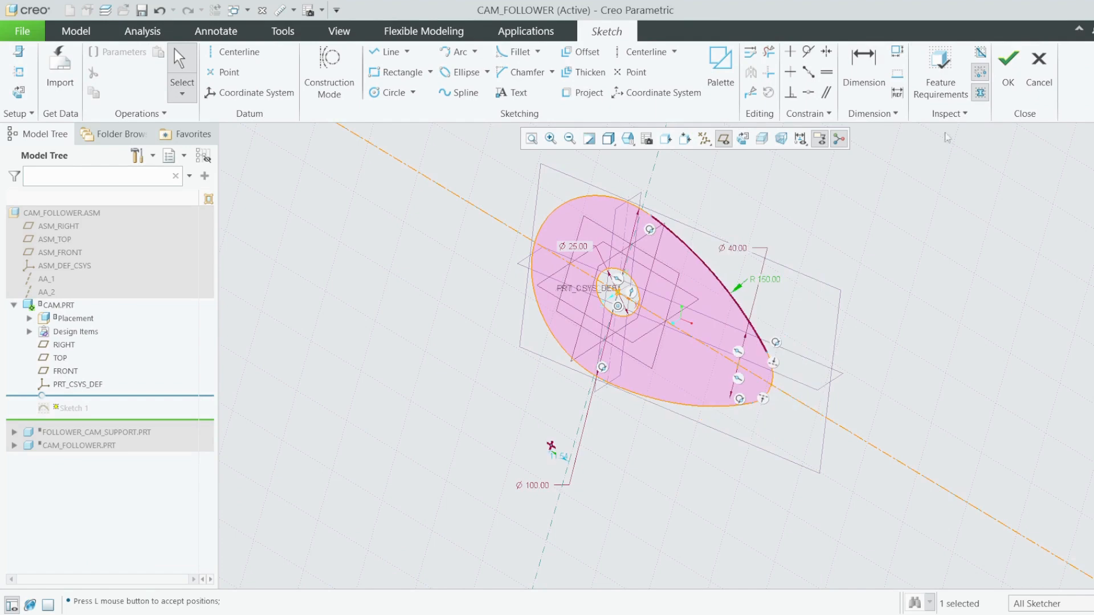
click(1008, 64)
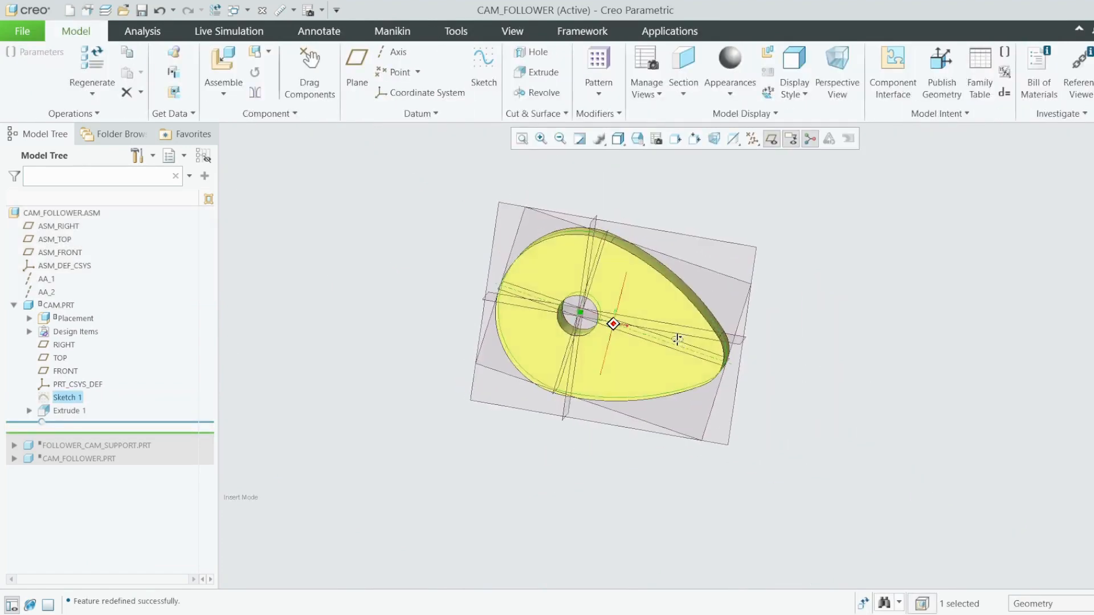
click(14, 306)
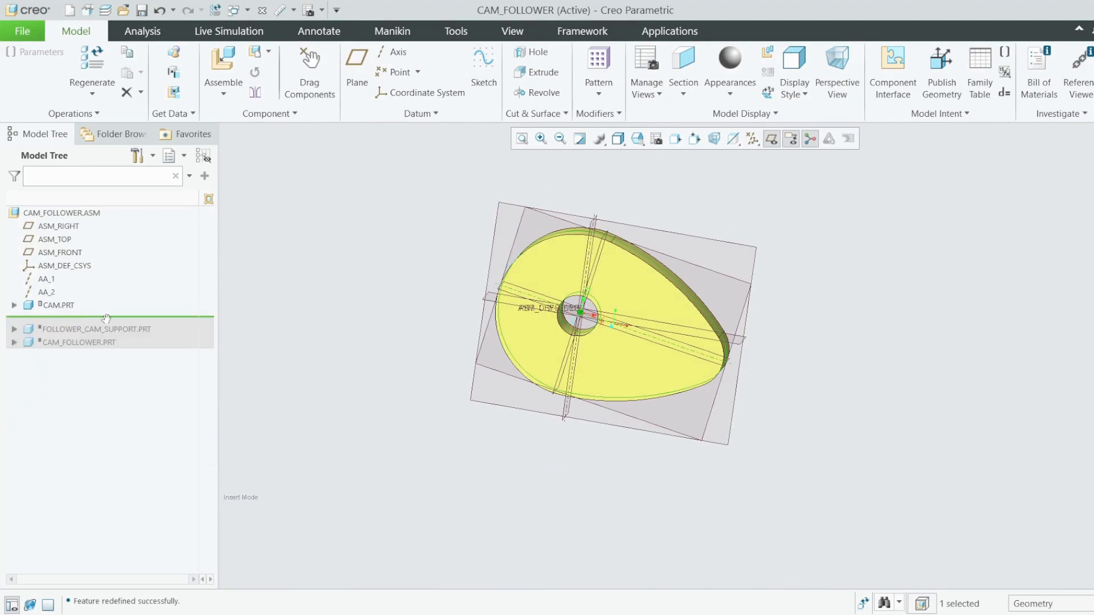
Move the insertion point to directly below FOLLOWER_CAM_SUPPORT.PRT to restore it, and hide the datum planes.
drag(107, 318, 107, 332)
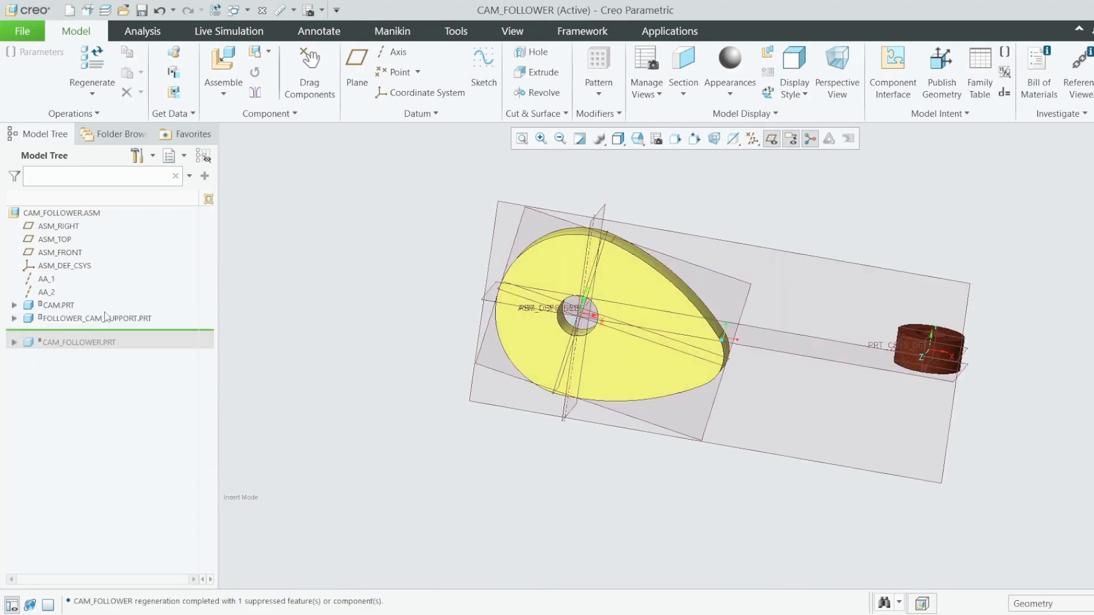
middle_drag(596, 289, 597, 245)
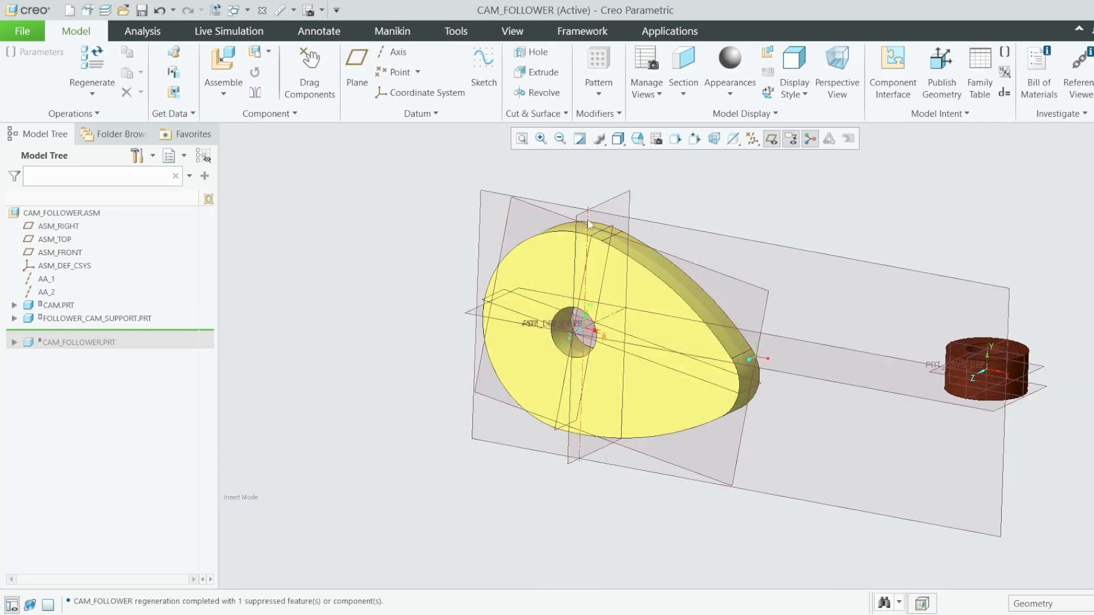
scroll(872, 369, up, 3)
scroll(1055, 366, down, 5)
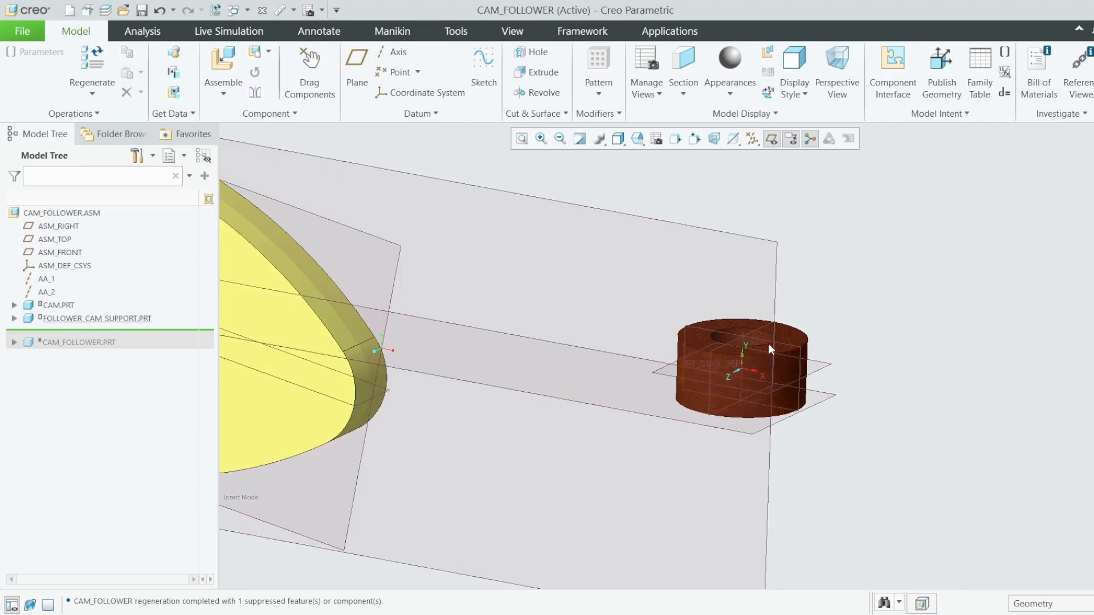
scroll(841, 347, up, 1)
click(773, 138)
scroll(855, 296, up, 1)
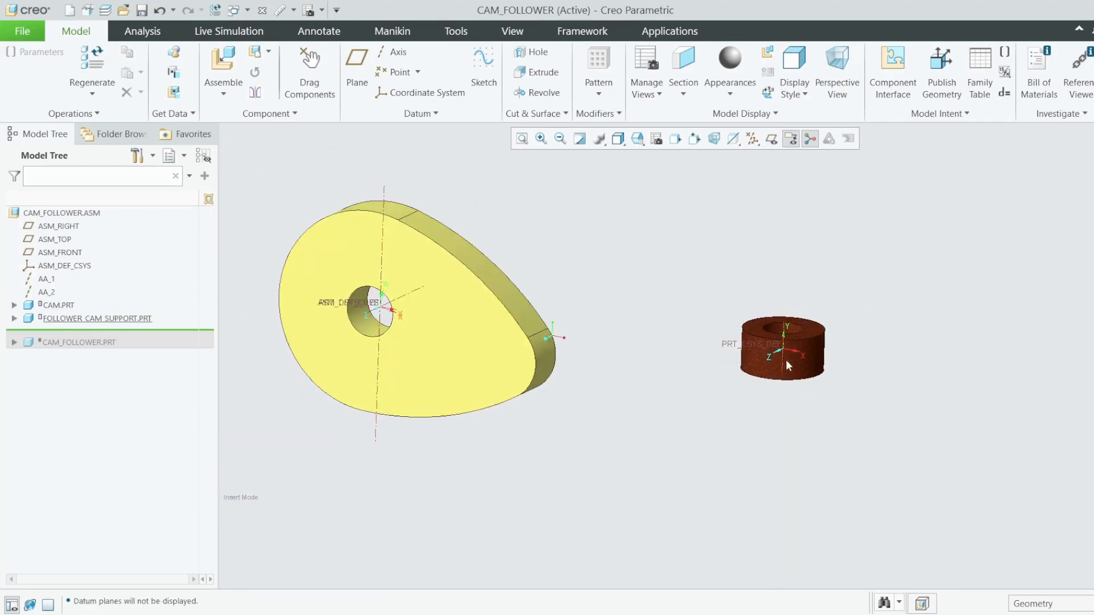
Redefine the placement of FOLLOWER_CAM_SUPPORT.PRT, constraining its central axis to datum axis AA_2 as Coincident.
right_click(82, 319)
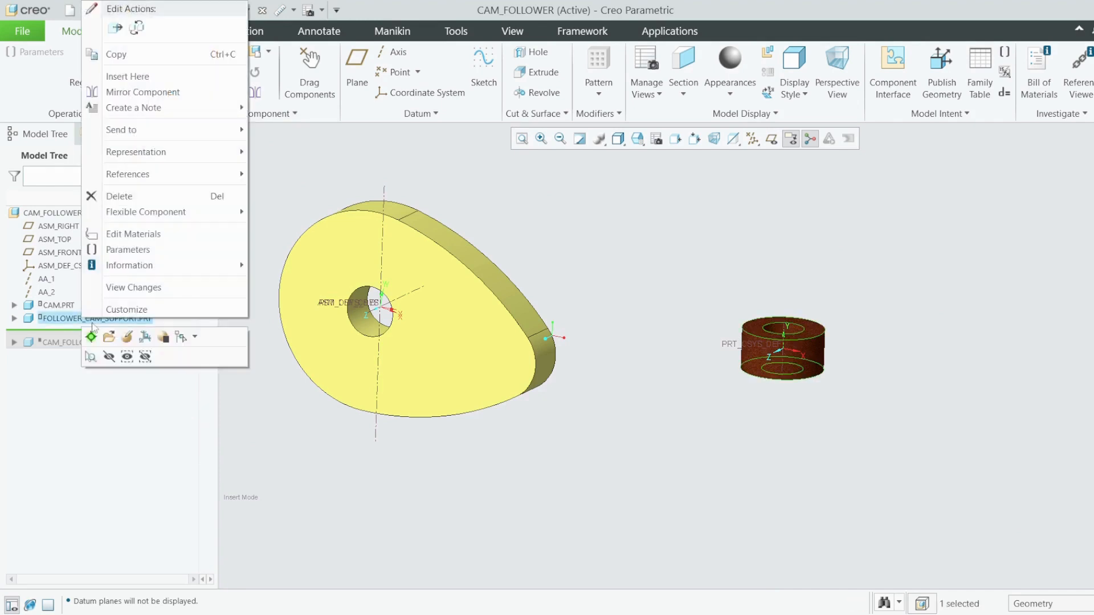
click(124, 336)
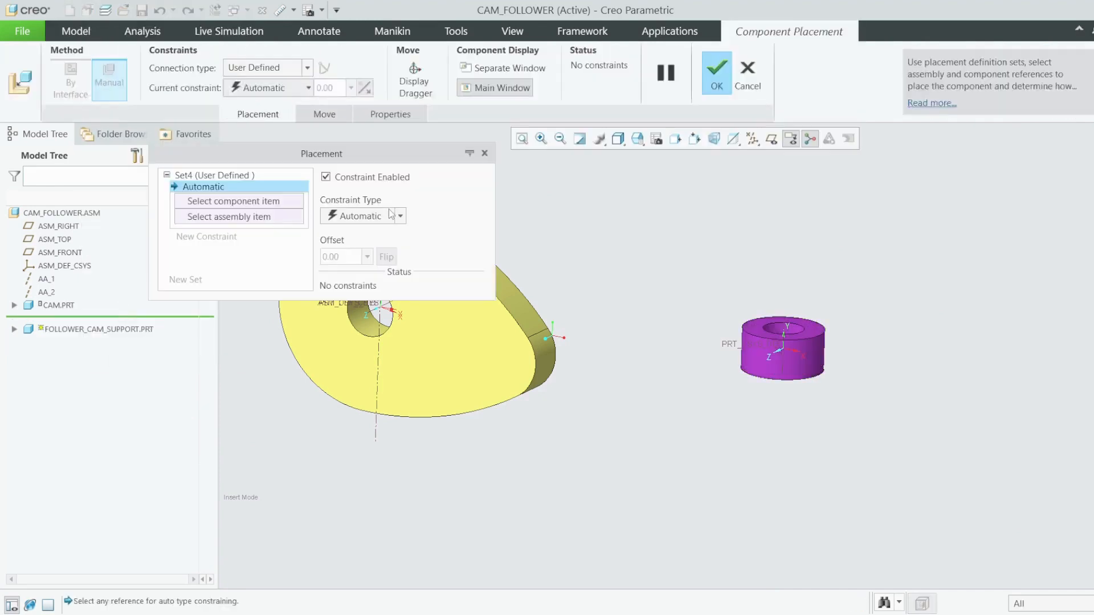
click(781, 355)
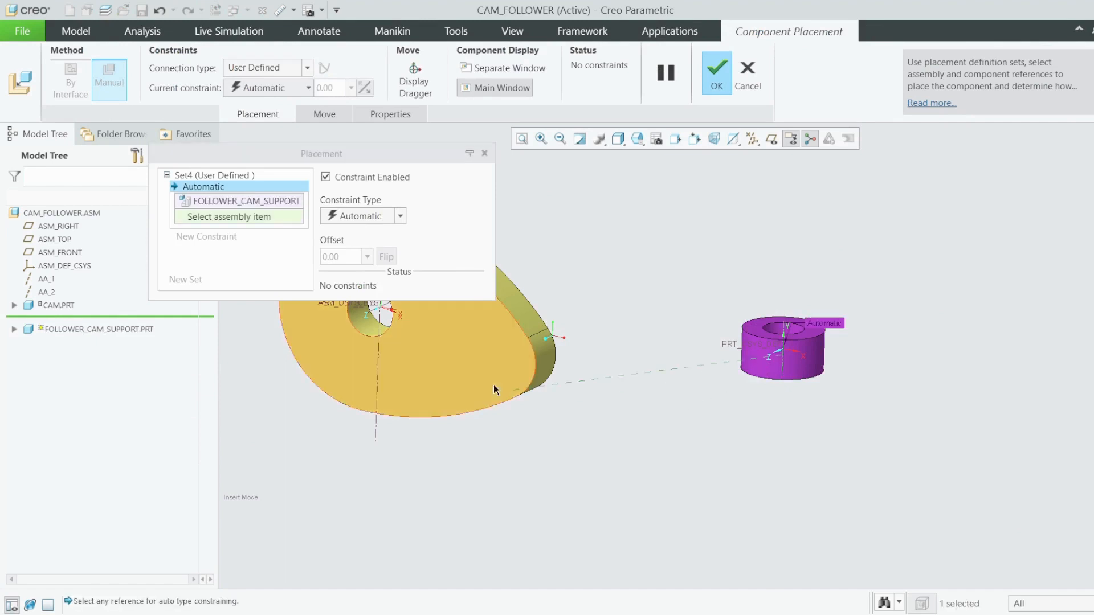
click(379, 365)
click(400, 216)
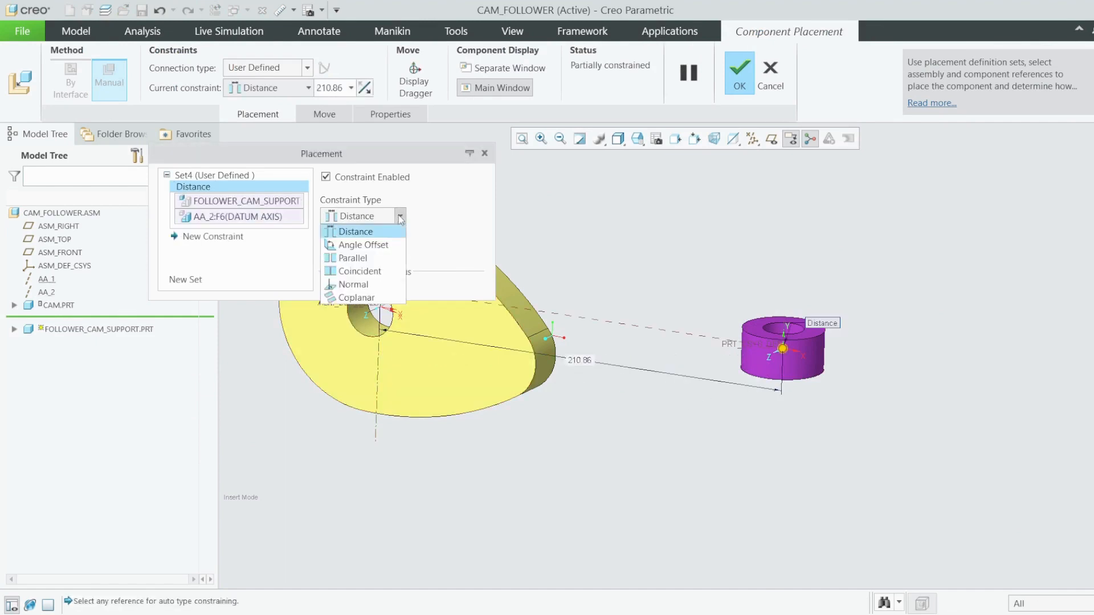
click(359, 270)
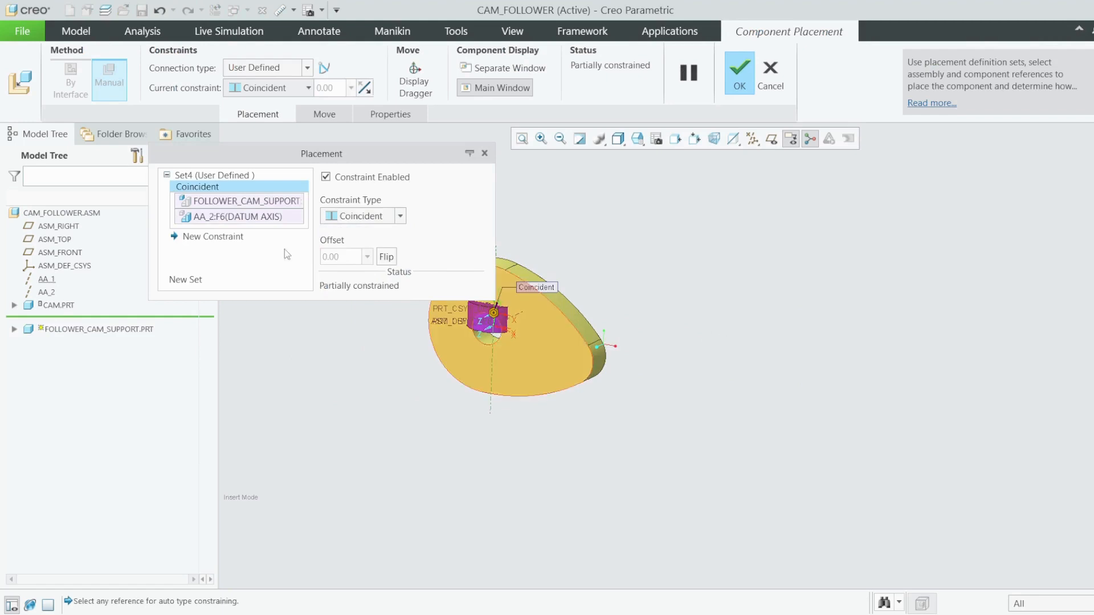
Add a new placement constraint for the support, turning on the datum plane display and hiding CAM.PRT to expose the references.
click(231, 237)
scroll(684, 358, up, 5)
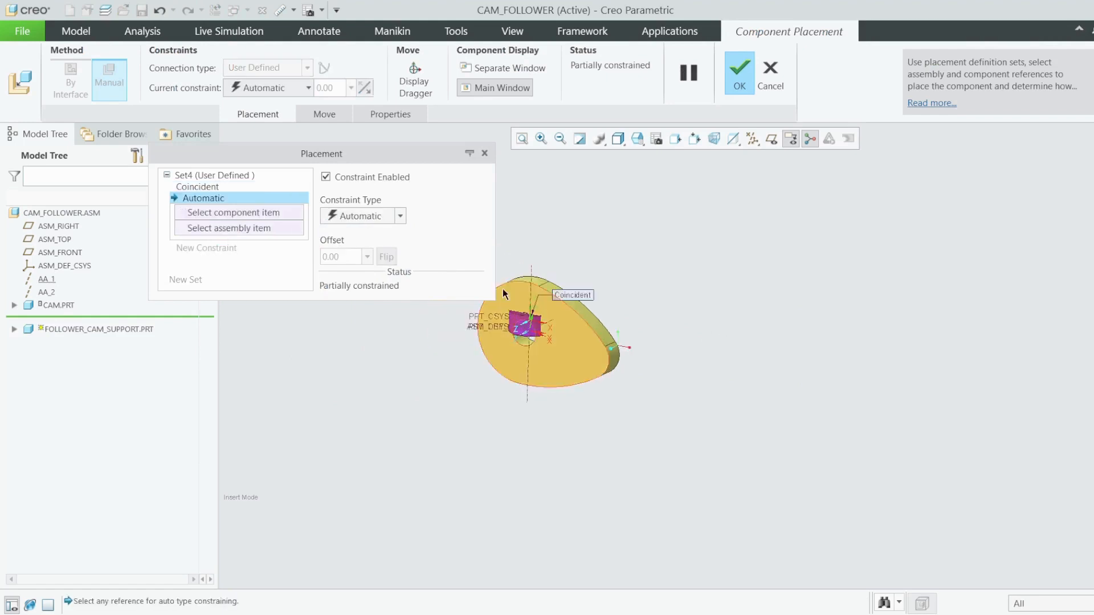
click(772, 141)
scroll(632, 257, down, 2)
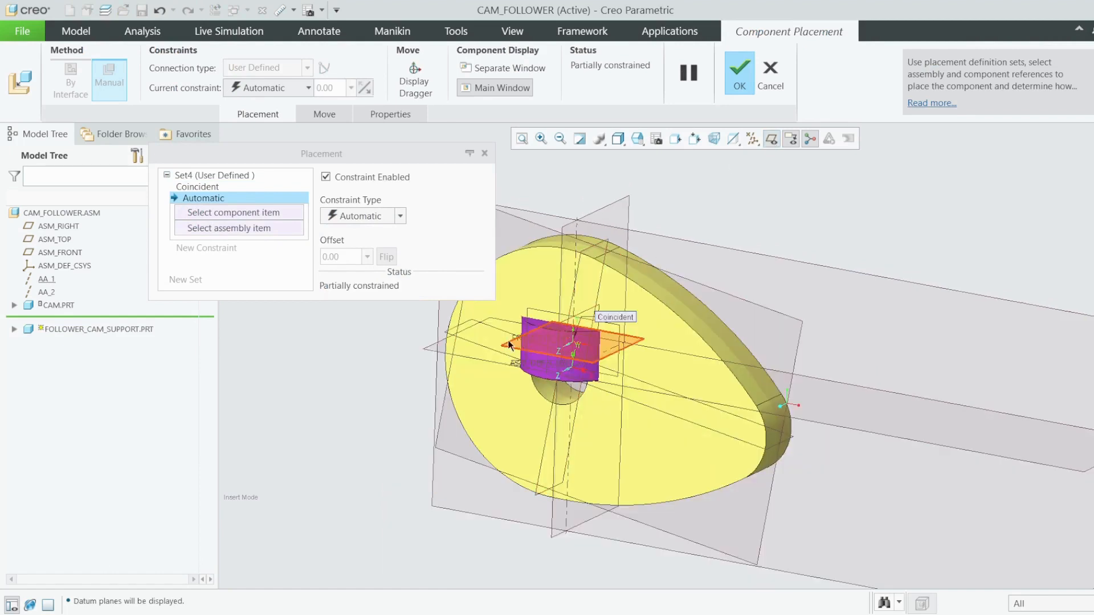
right_click(71, 308)
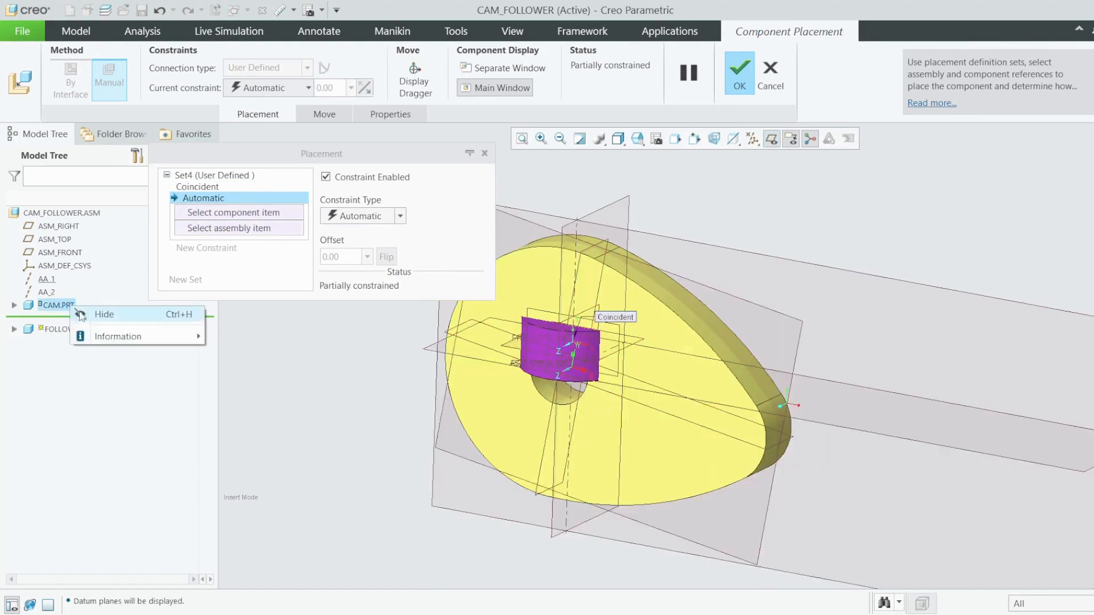
click(100, 313)
Constrain the support's horizontal datum plane to ASM_TOP with a Distance offset of 160.
click(514, 346)
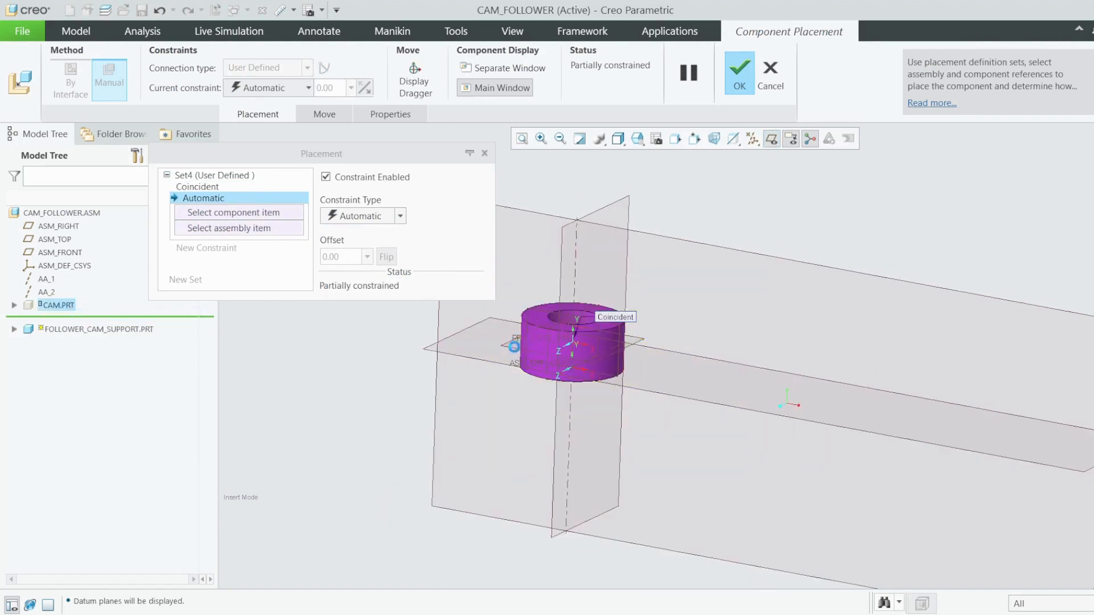
click(478, 364)
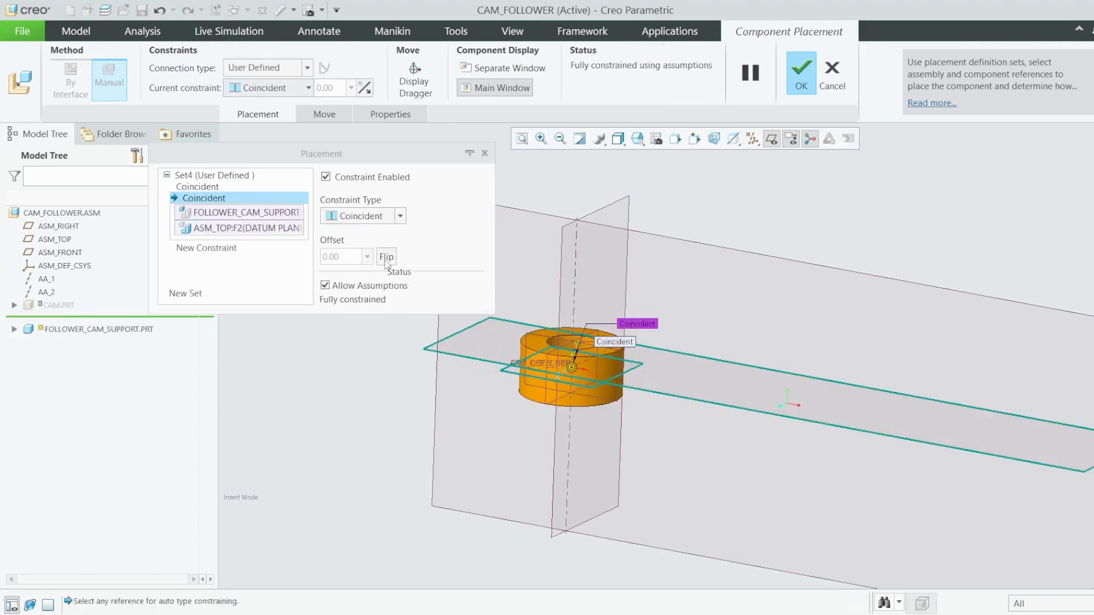
click(401, 216)
click(353, 228)
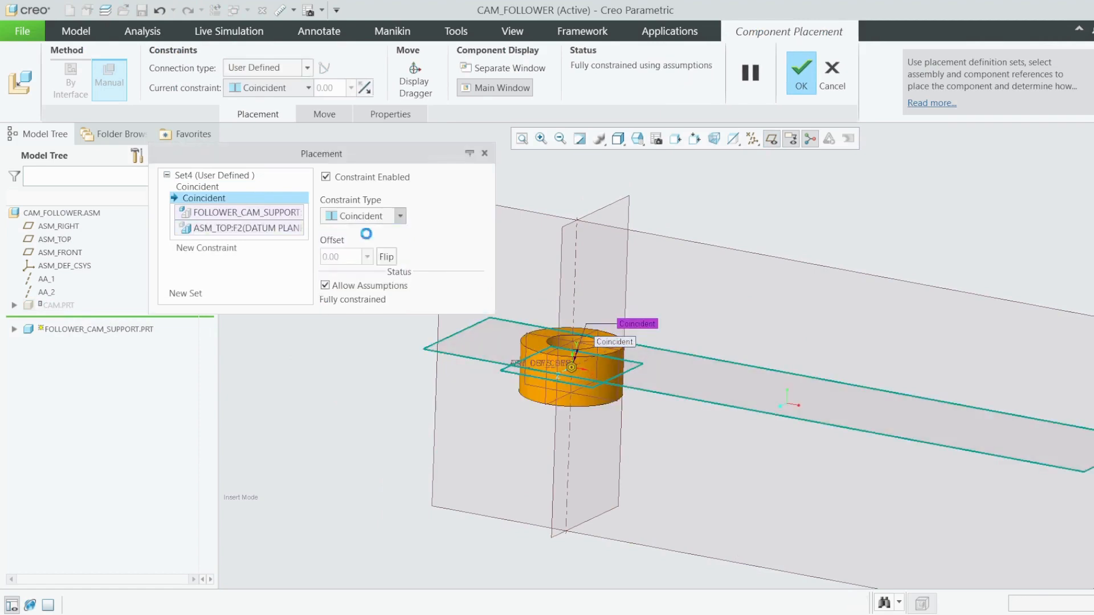
double_click(331, 256)
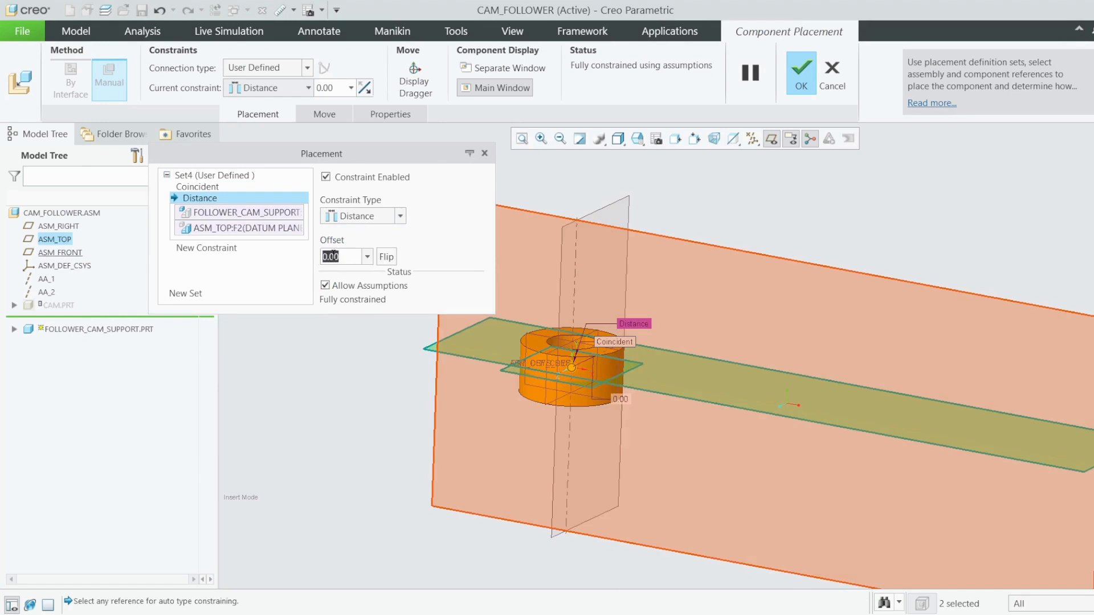
text(16)
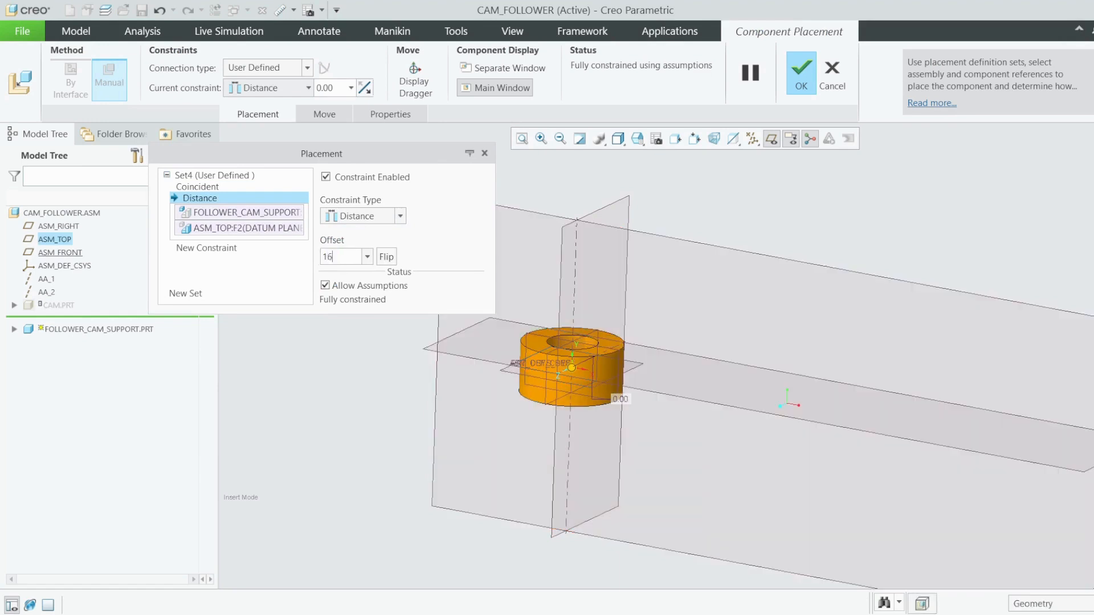
text(0)
key(Return)
scroll(598, 371, down, 3)
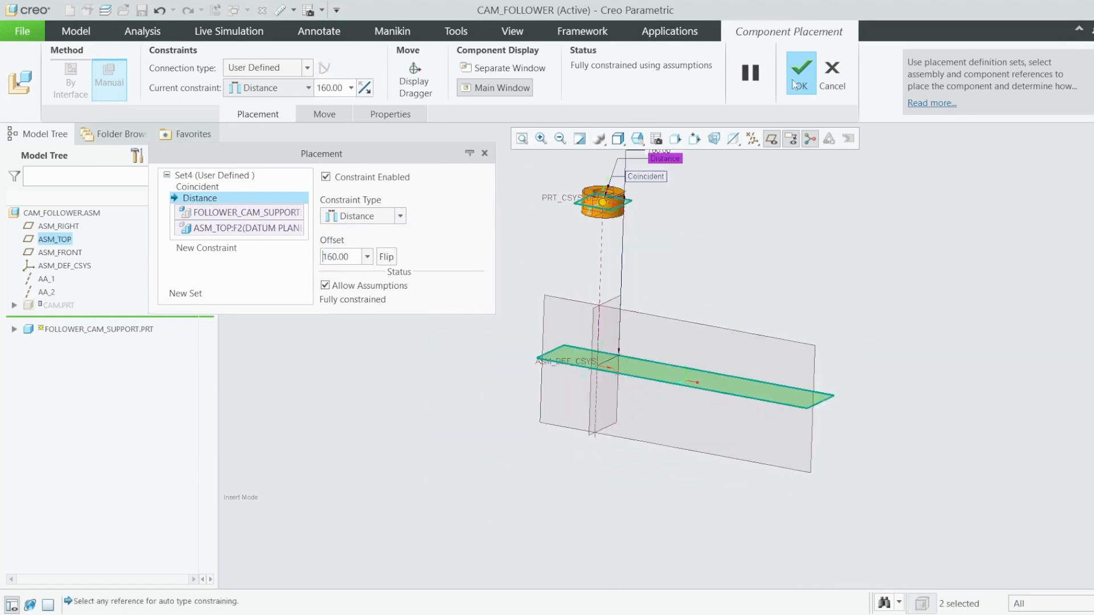
Accept the placement of FOLLOWER_CAM_SUPPORT.PRT and show the hidden CAM.PRT again.
click(793, 80)
right_click(68, 307)
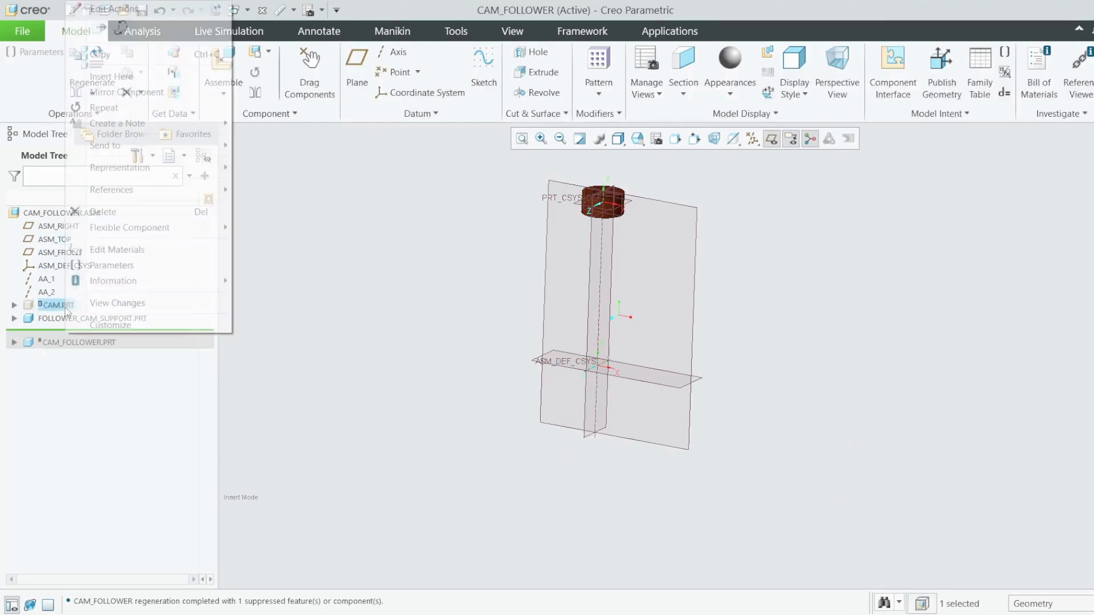
click(94, 372)
click(343, 326)
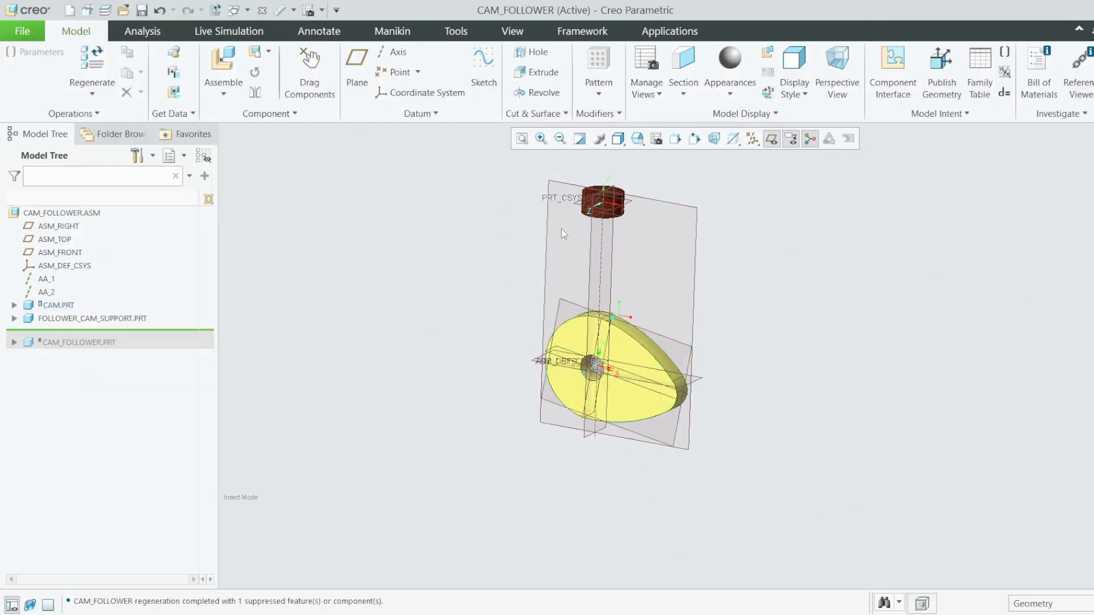
Move the insertion point to directly below CAM_FOLLOWER.PRT to restore the follower in the assembly.
scroll(617, 203, up, 3)
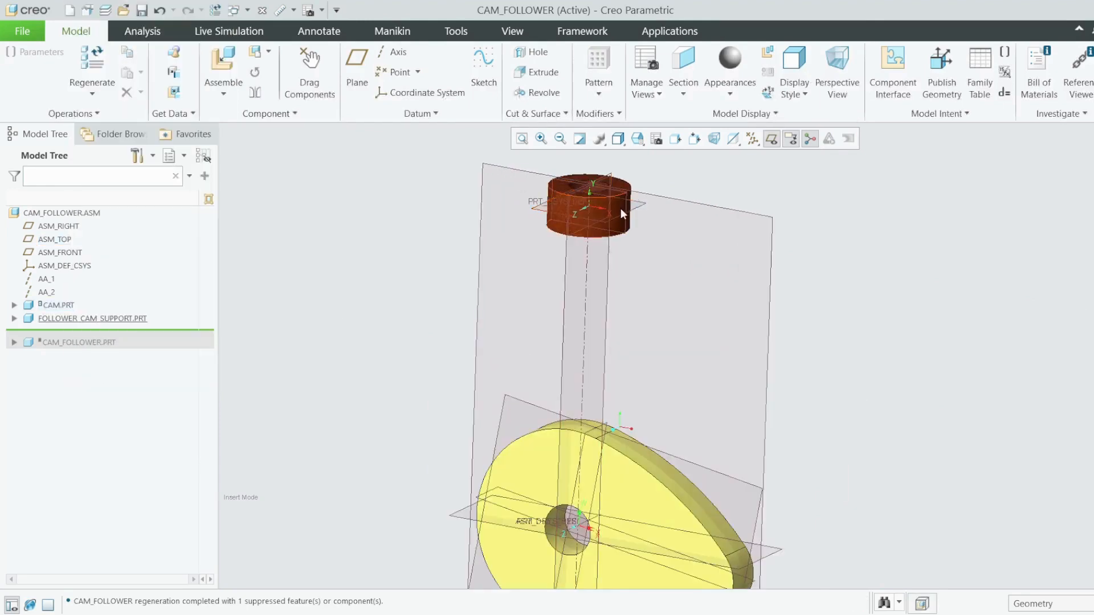
scroll(621, 206, up, 2)
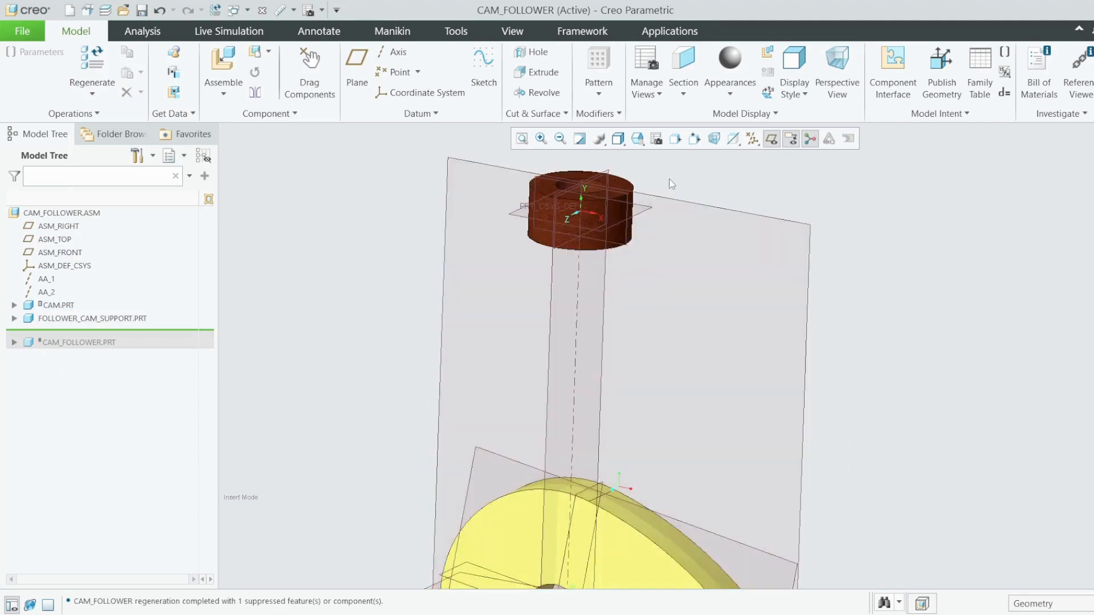
scroll(630, 191, up, 2)
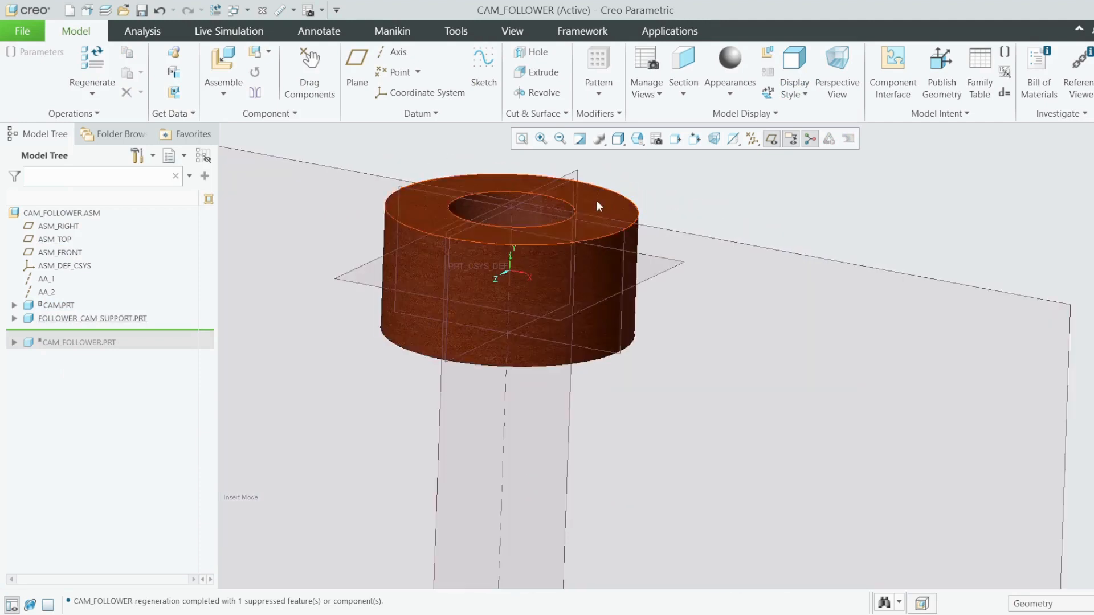
click(625, 203)
scroll(656, 245, down, 5)
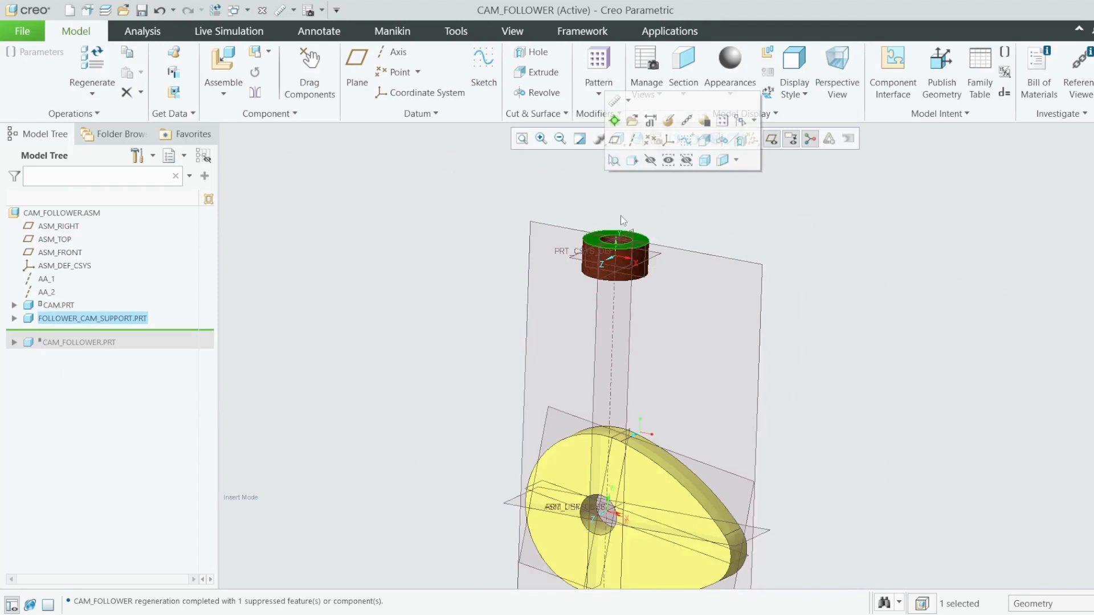
click(418, 248)
drag(134, 334, 108, 342)
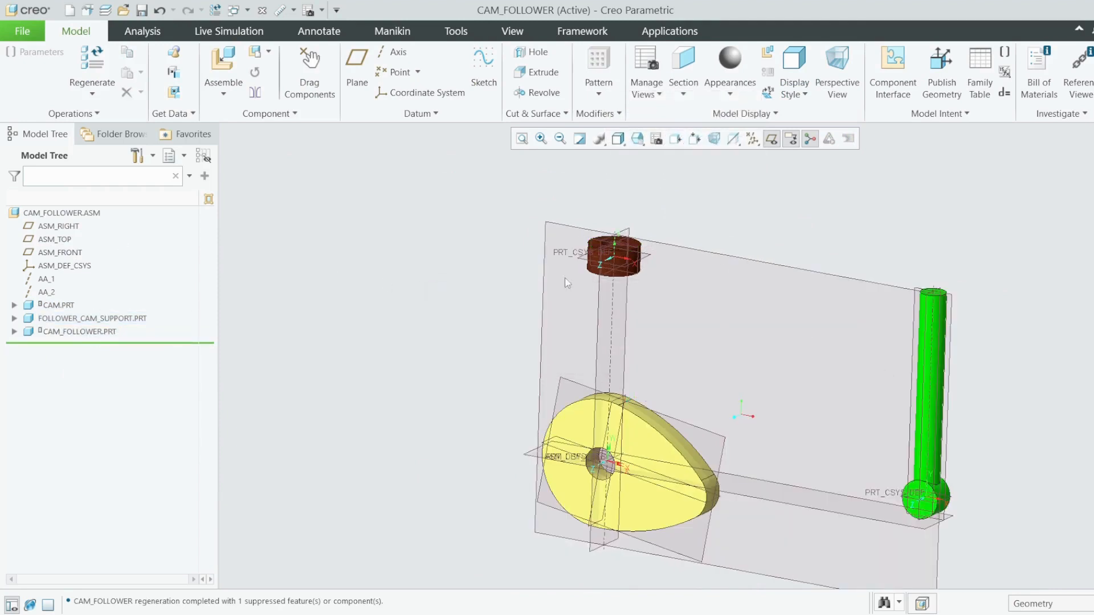
Redefine the placement of CAM_FOLLOWER.PRT, constraining its axis A_1 to datum axis AA_2 as Coincident.
right_click(64, 331)
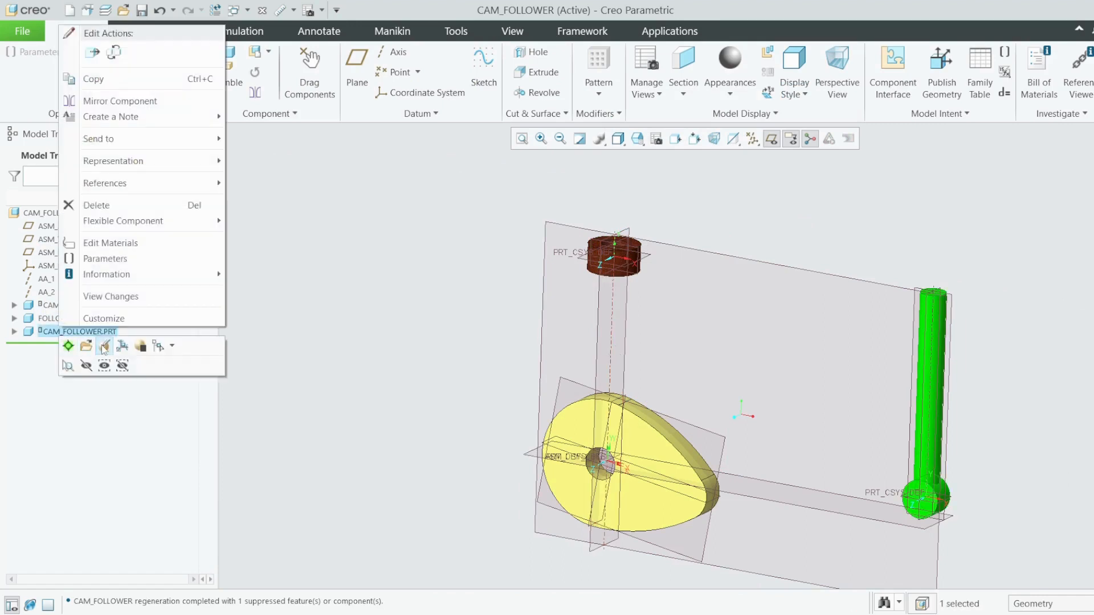
click(104, 346)
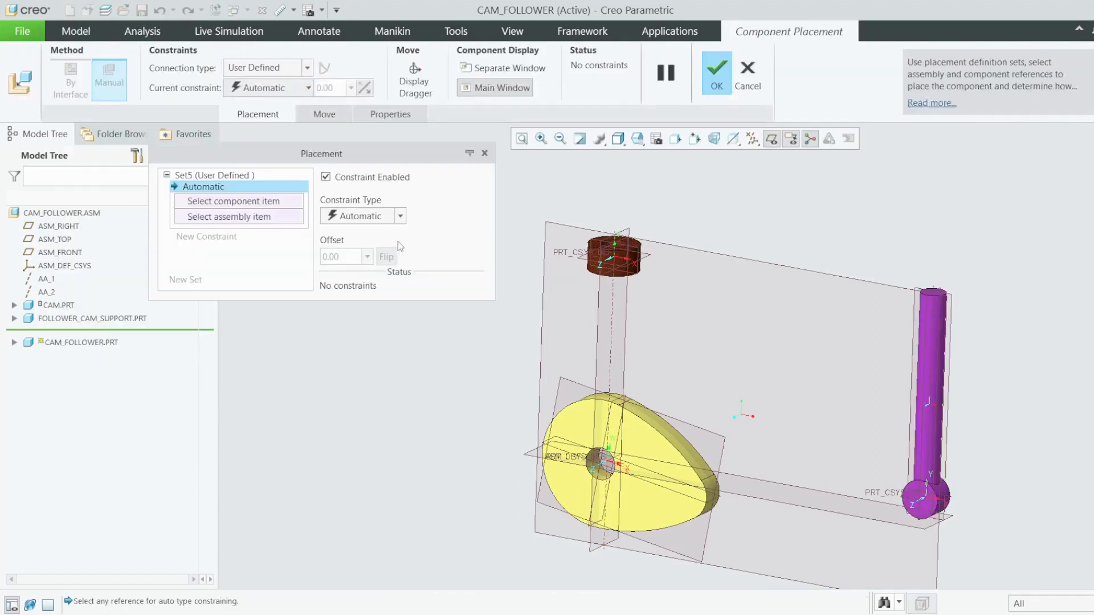
click(400, 216)
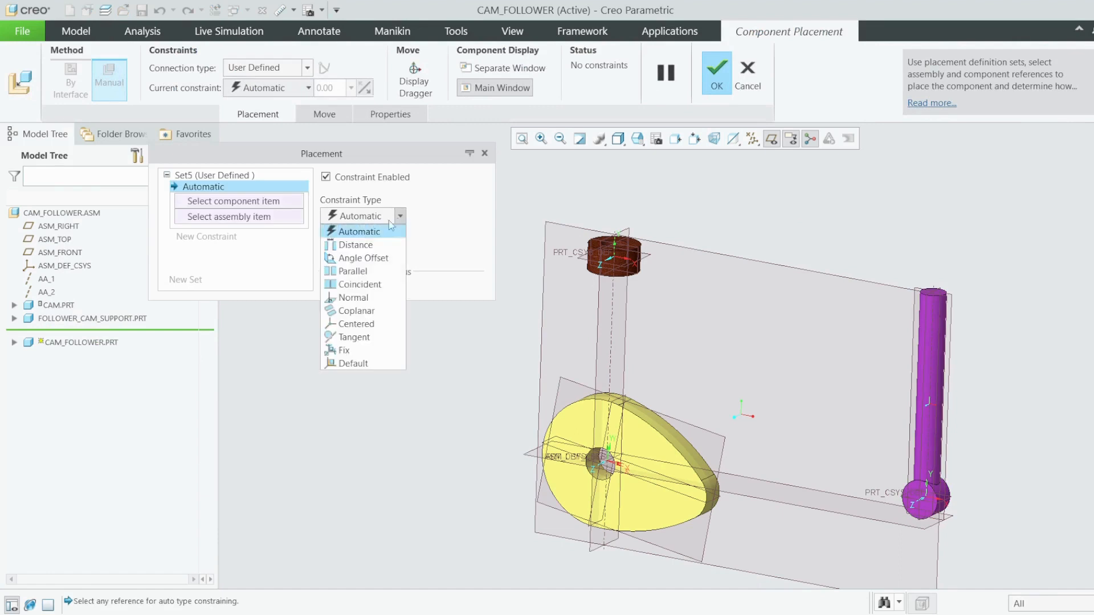
click(357, 283)
click(611, 316)
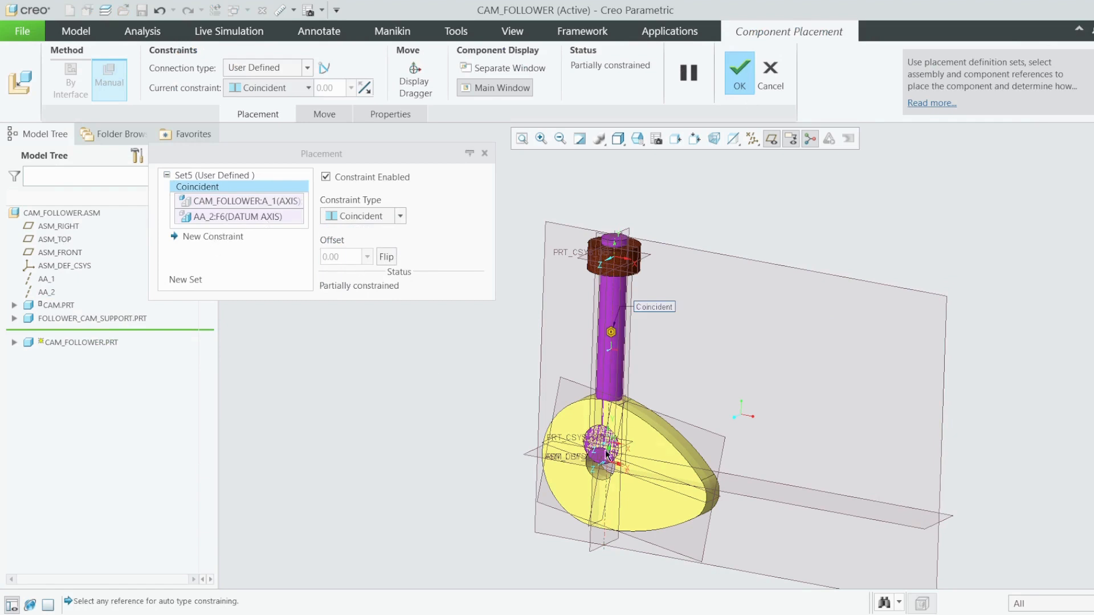
Hide the datum planes and accept the placement of CAM_FOLLOWER.PRT.
scroll(613, 478, up, 2)
click(772, 139)
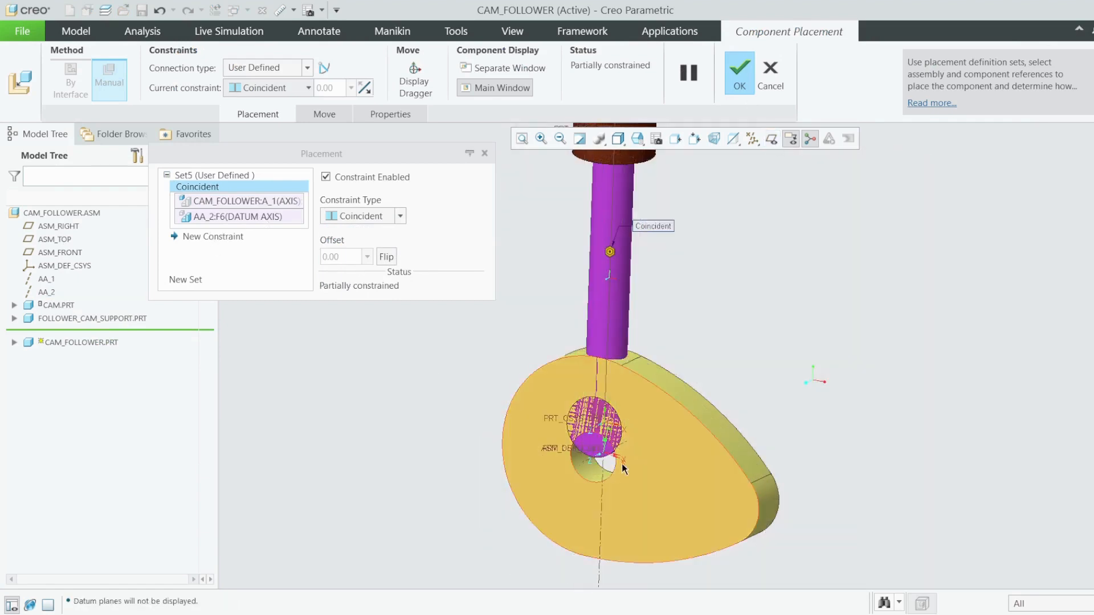
click(736, 82)
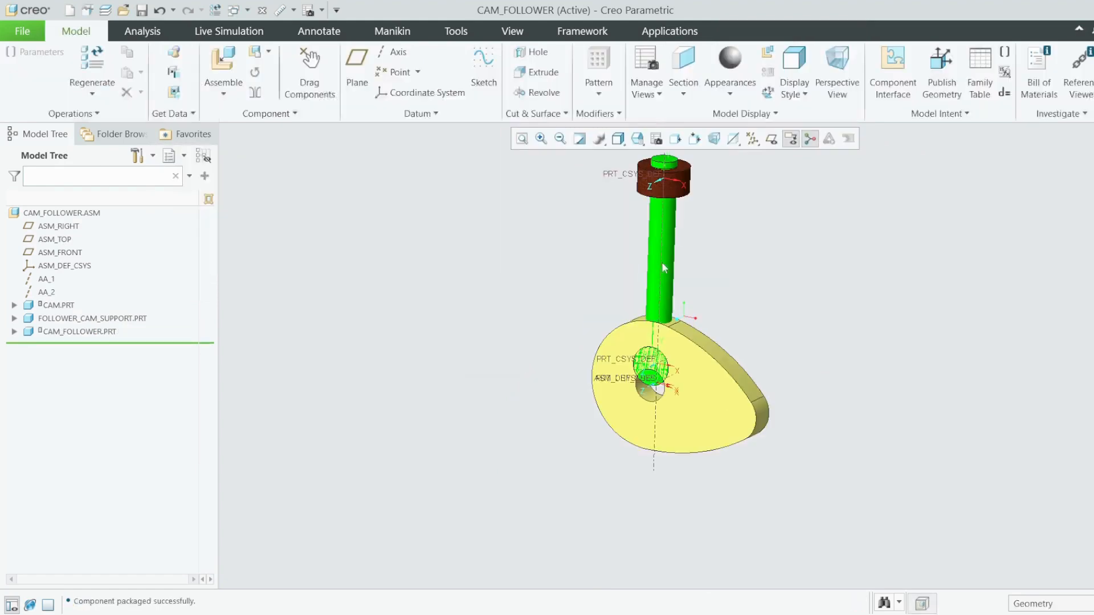
Drag the follower up through the support until its rounded end sits at the cam's upper edge.
click(310, 75)
click(675, 237)
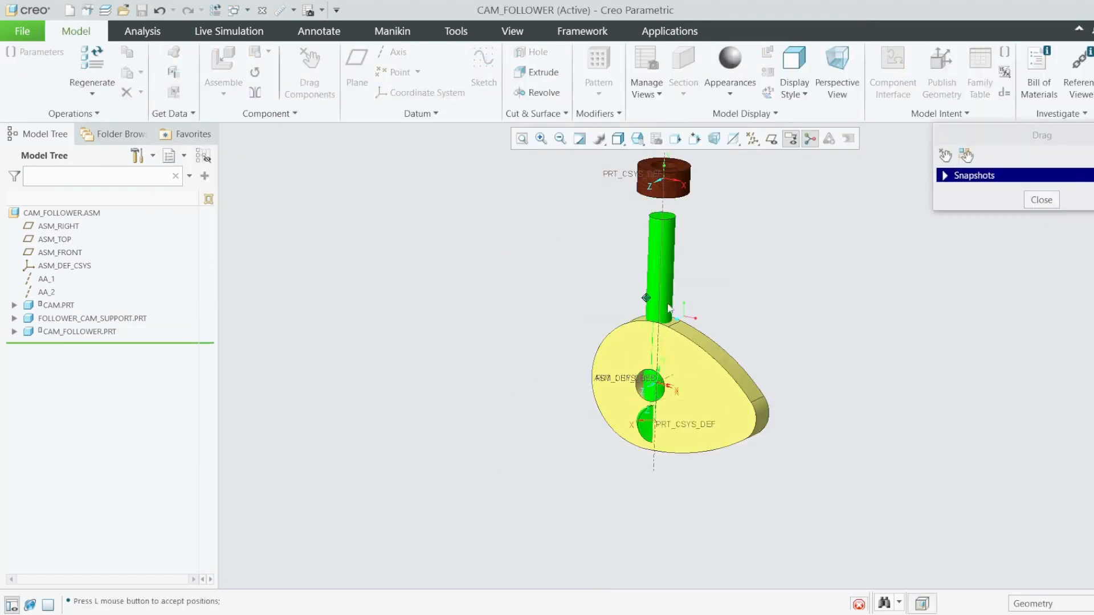
click(621, 182)
click(1071, 258)
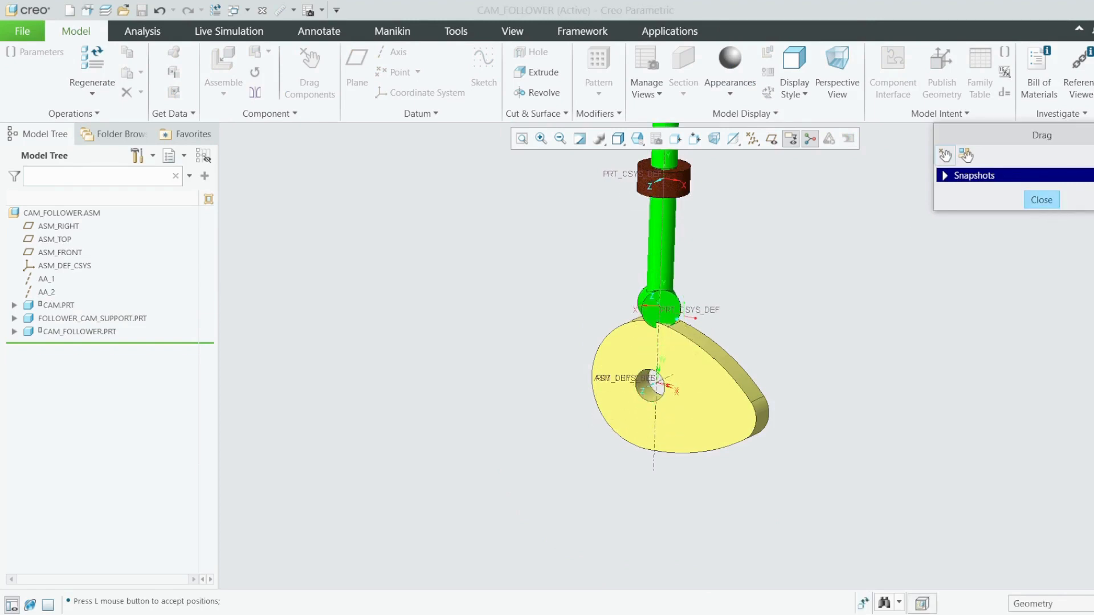
click(1042, 199)
Add a second Coincident constraint to CAM_FOLLOWER.PRT between its rounded end's flat face and the cam's front face, and accept the placement.
right_click(101, 336)
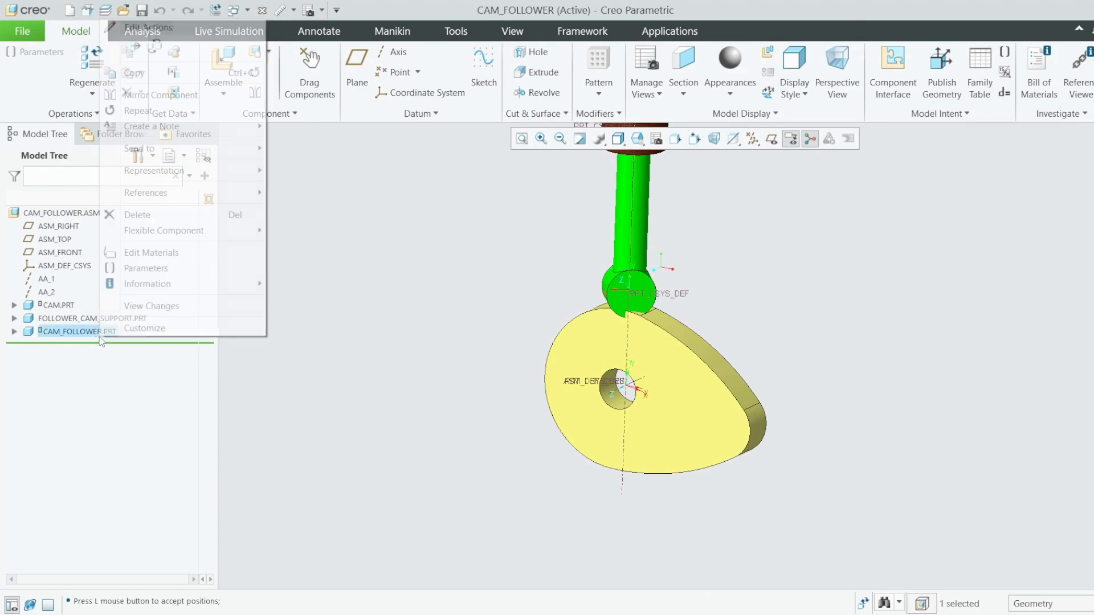
click(145, 354)
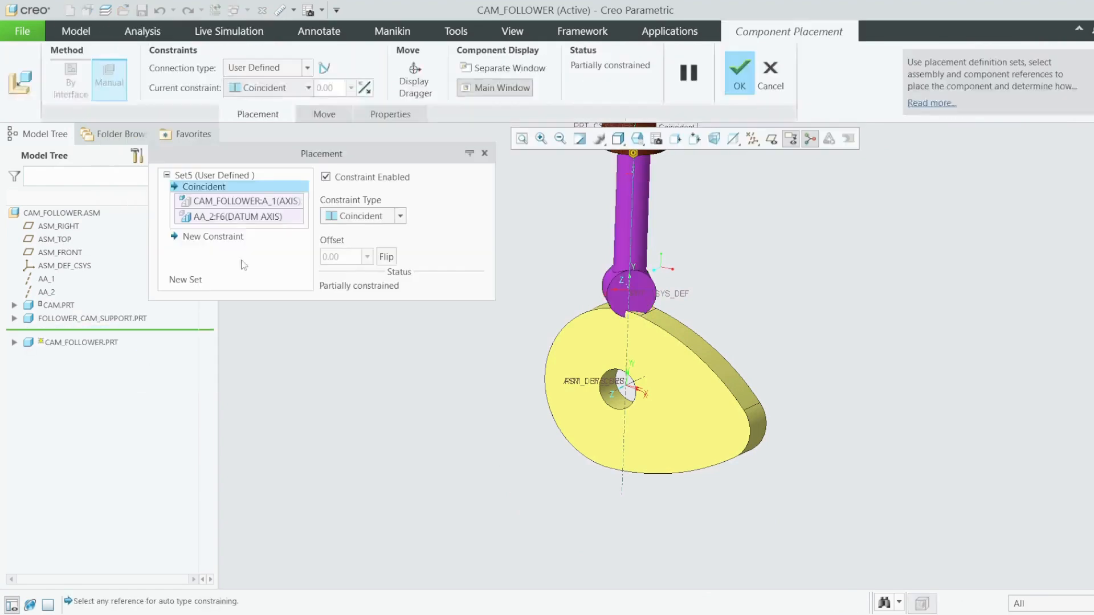
click(202, 240)
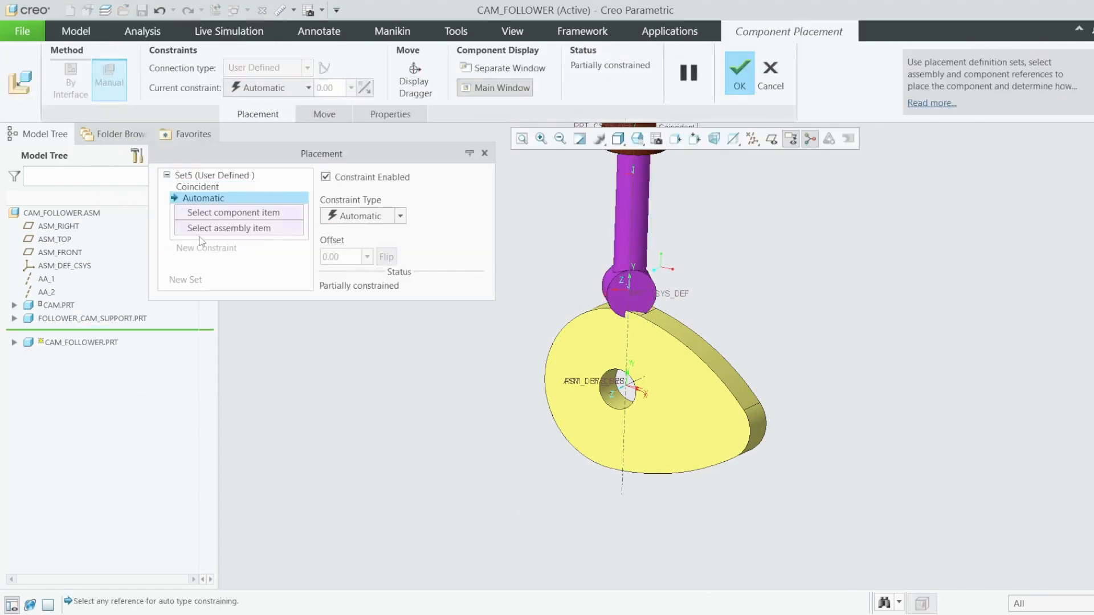
click(401, 216)
click(360, 289)
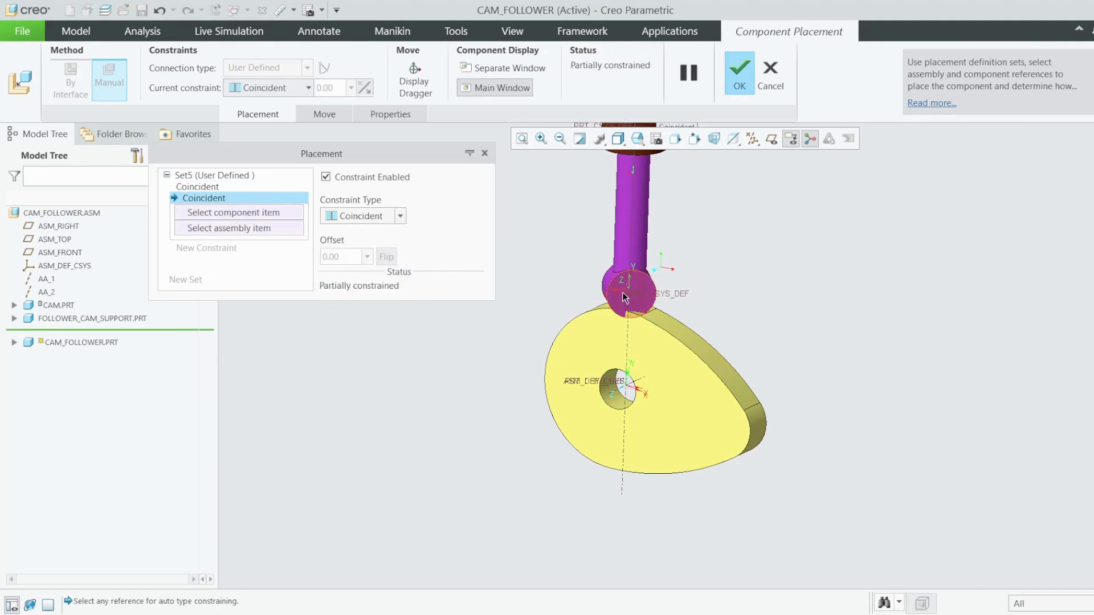
click(625, 297)
click(638, 320)
click(740, 73)
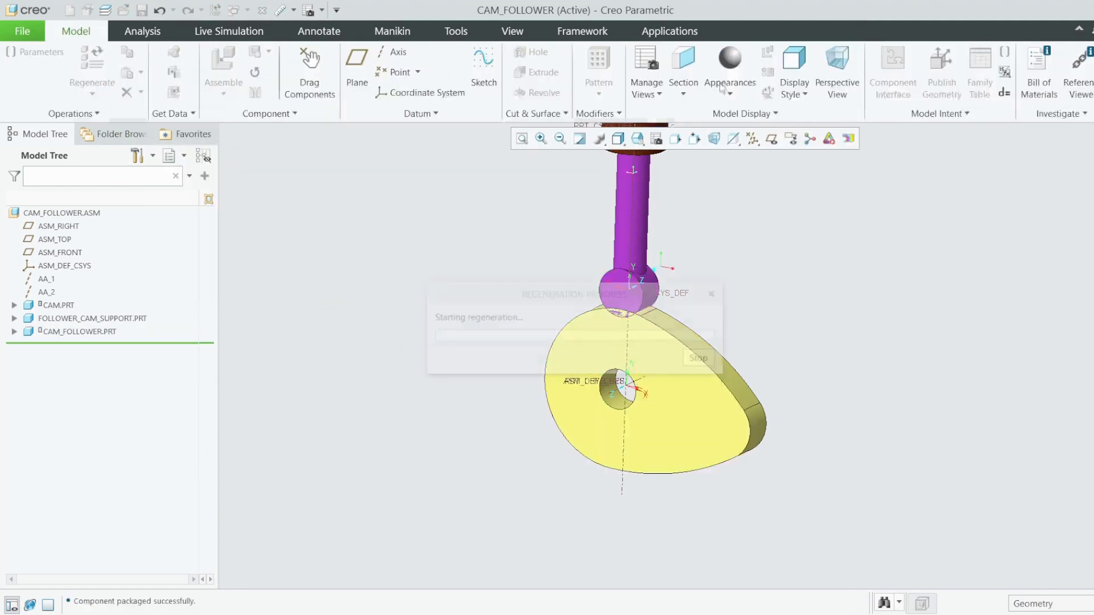
Test the motion with Drag Components by sliding the follower along its axis and rotating the cam.
scroll(406, 329, up, 3)
click(310, 73)
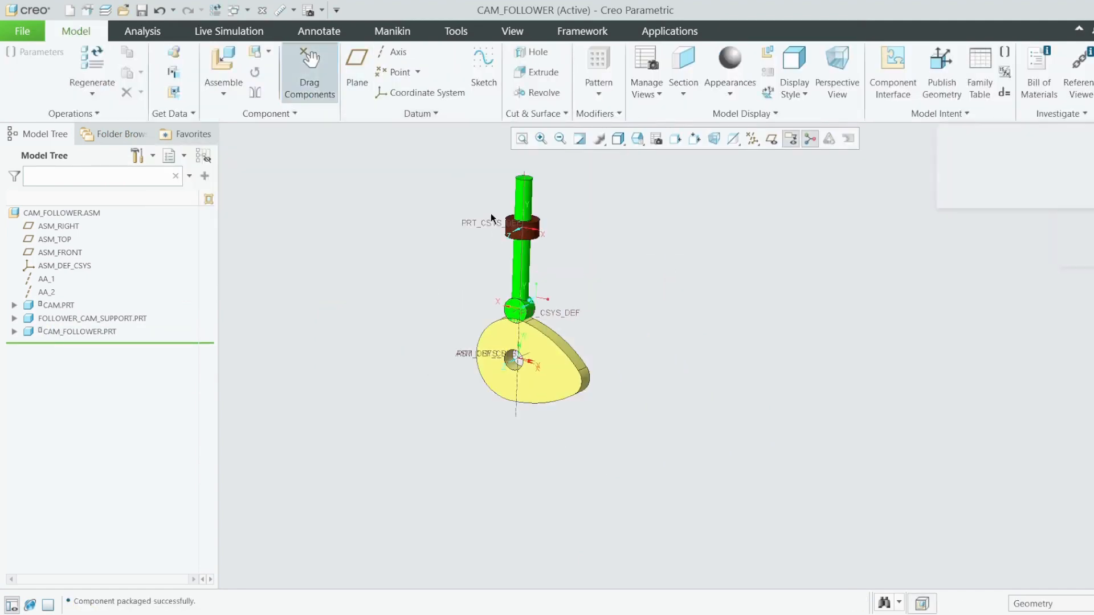
click(507, 273)
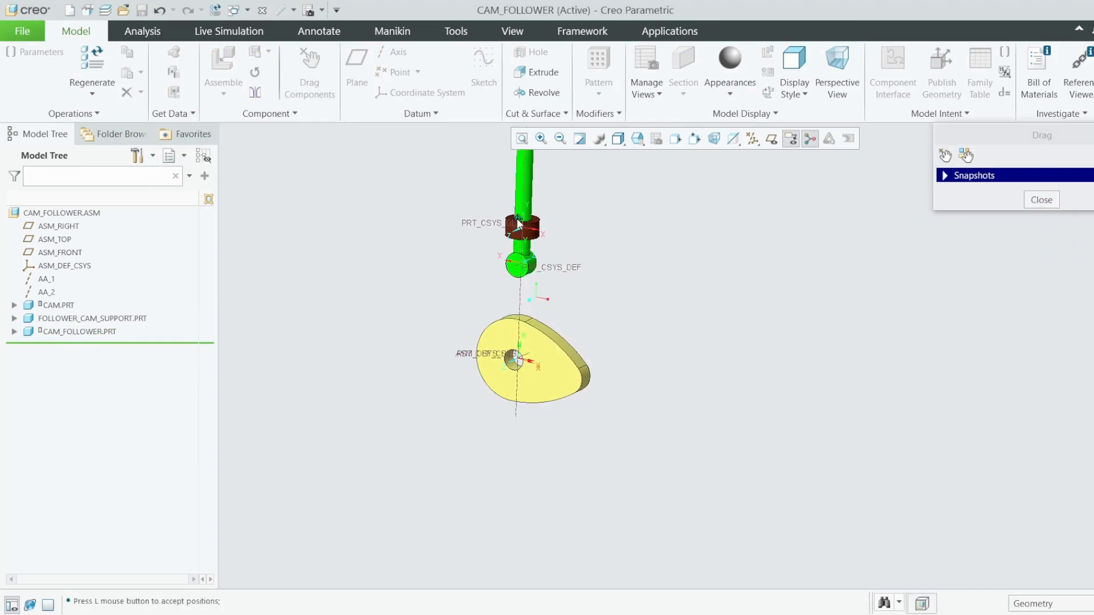
click(518, 237)
click(556, 361)
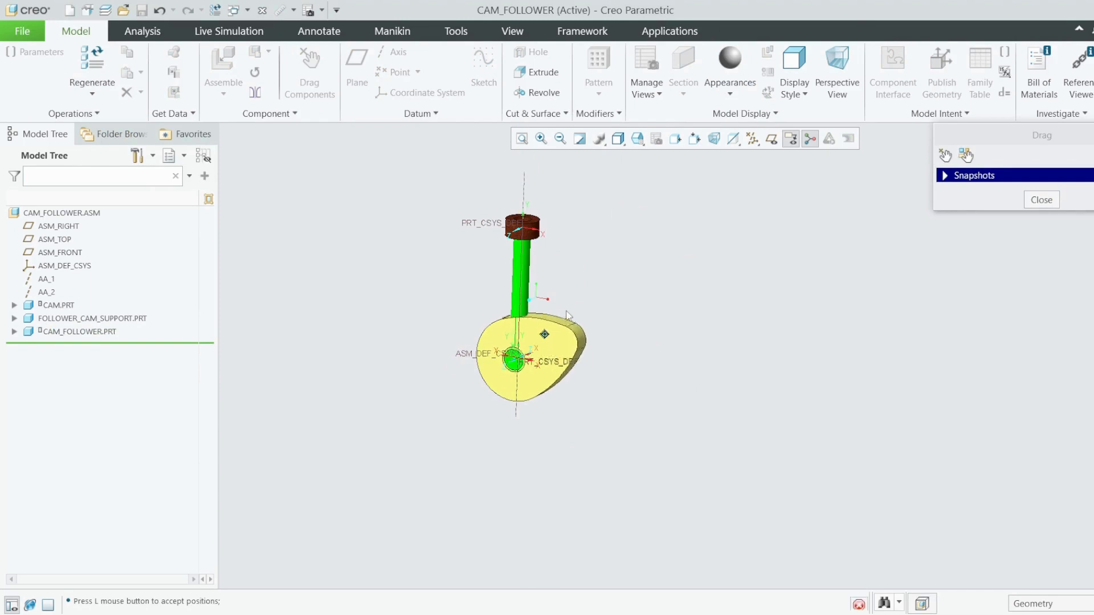
click(546, 287)
Drag the follower up until it is clear of the cam, and finish dragging components.
click(524, 271)
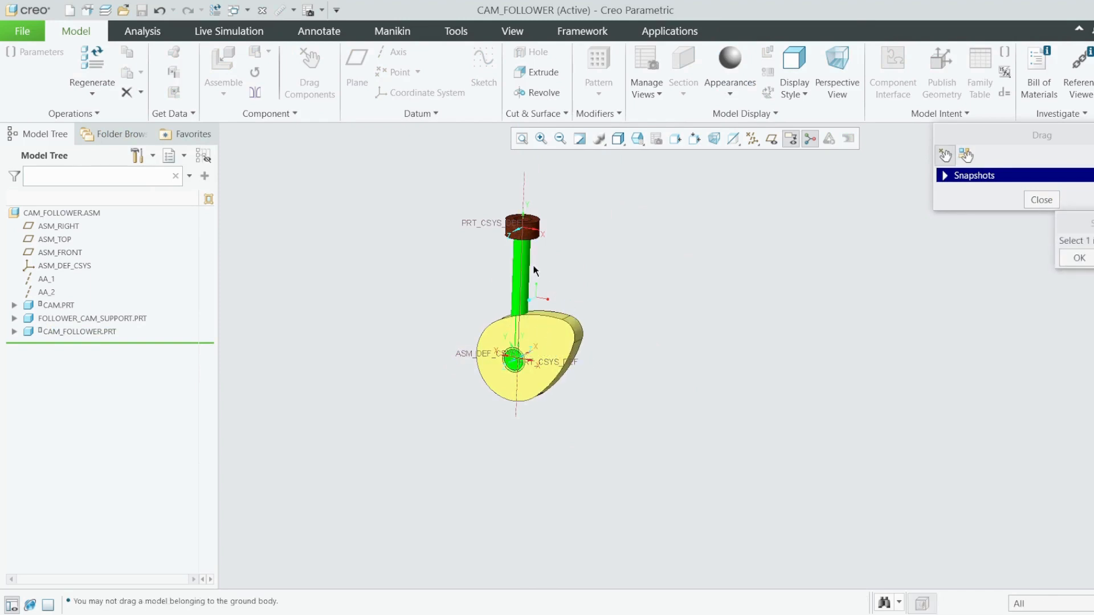
click(530, 272)
click(523, 191)
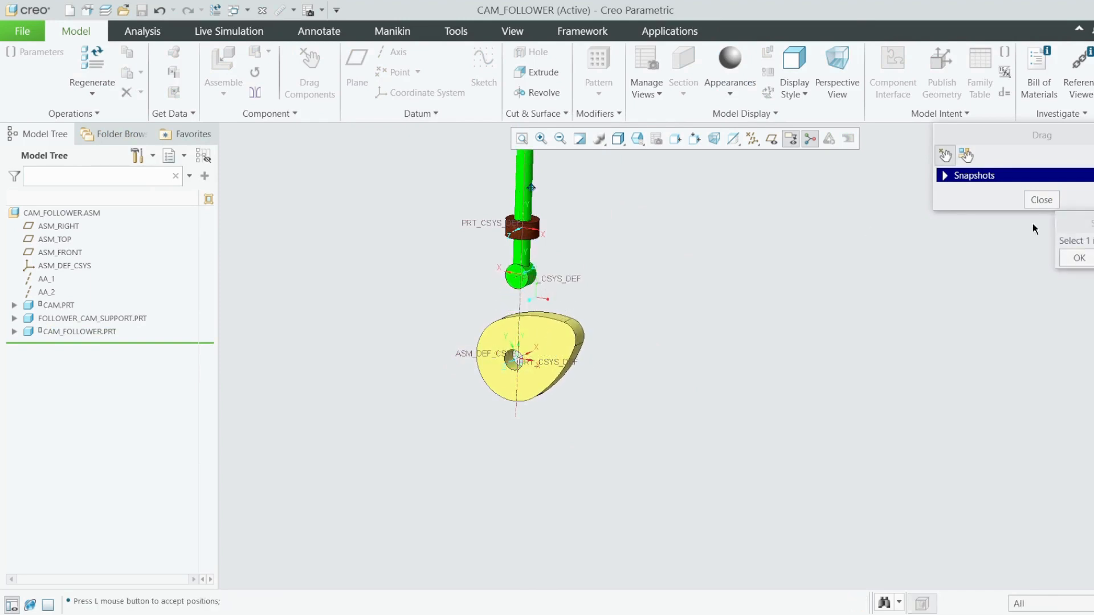
click(1073, 253)
click(1042, 200)
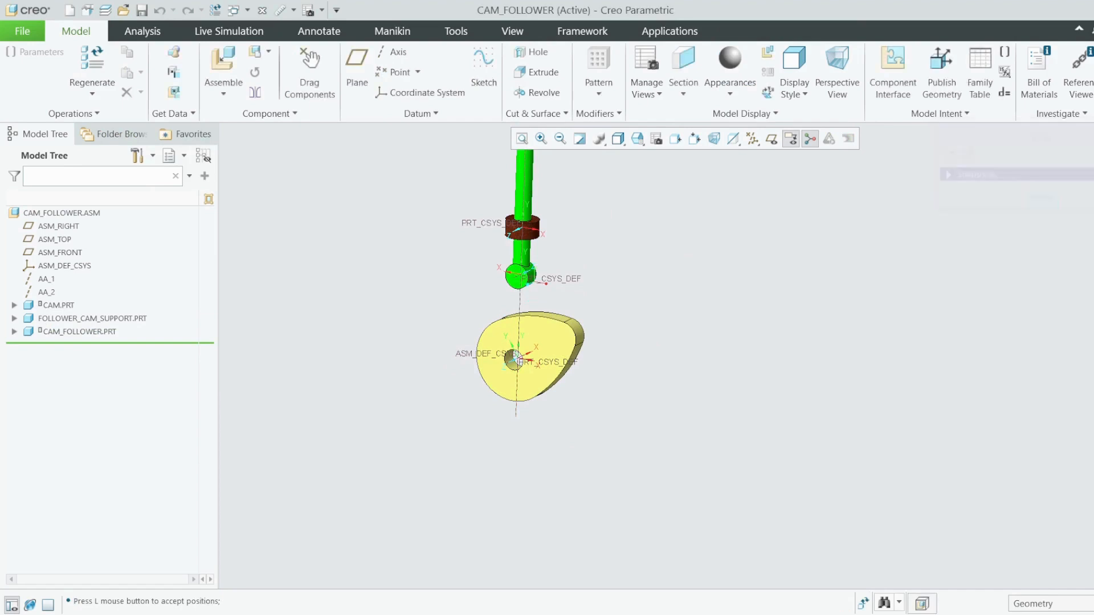
Turn off the display of all datum axes, points, coordinate systems and planes.
click(752, 138)
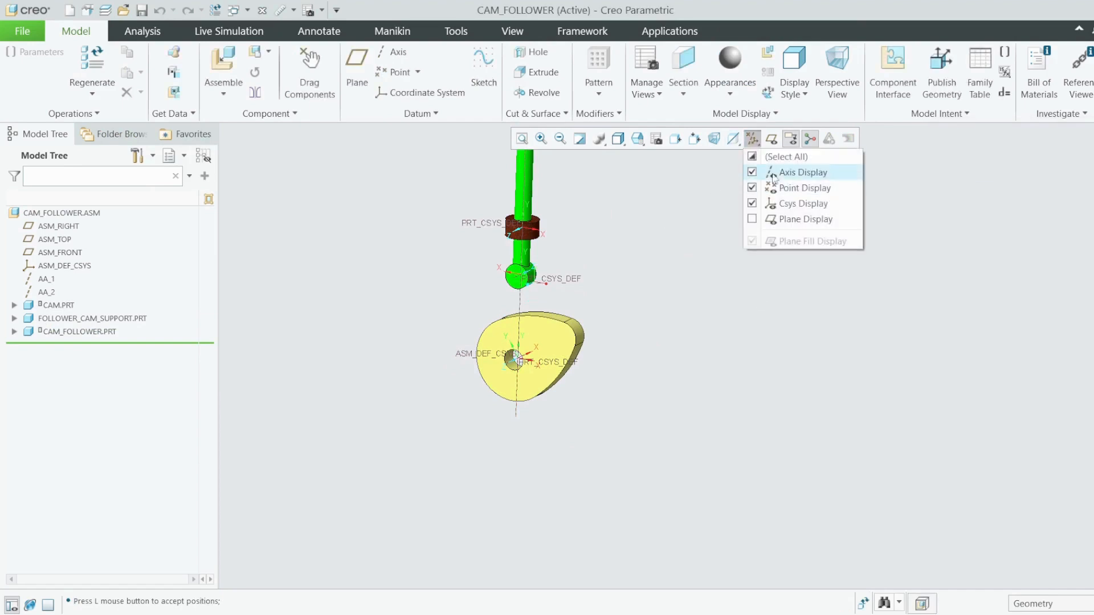
click(761, 157)
click(760, 157)
click(694, 266)
scroll(688, 326, up, 2)
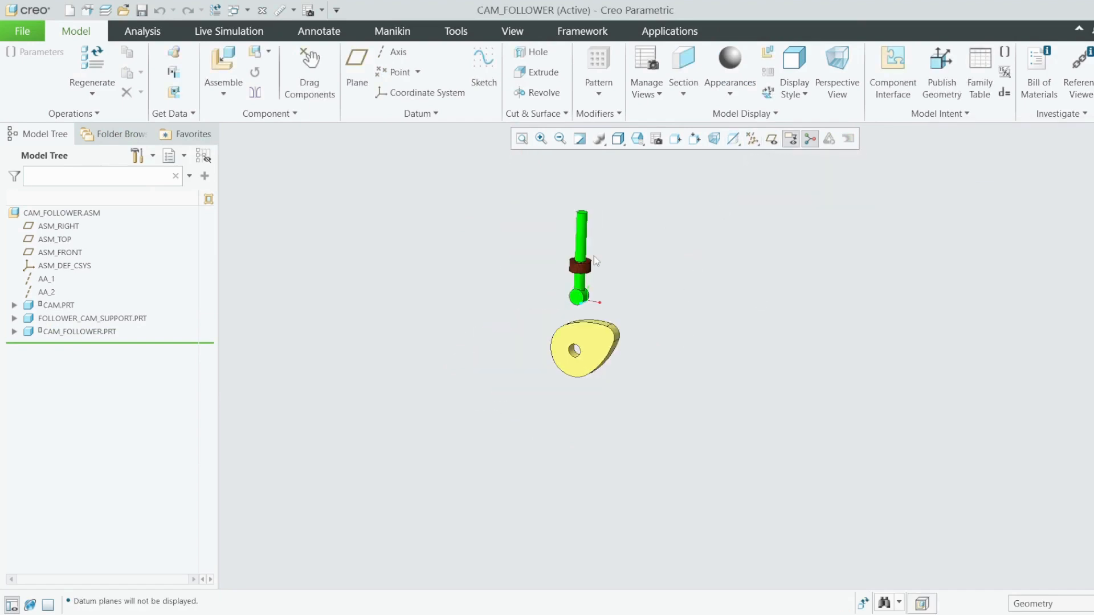
scroll(592, 274, down, 5)
scroll(616, 333, up, 1)
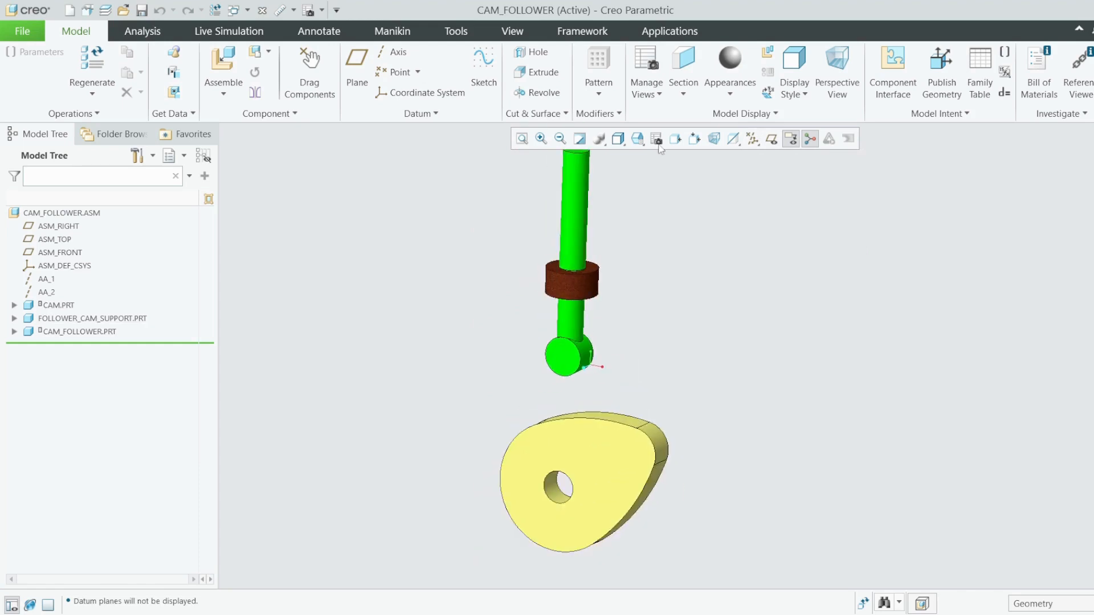
Switch the assembly to the Mechanism application and start a new cam-follower connection, moving its definition dialog away from the dialog's lower controls' cutoff.
click(665, 35)
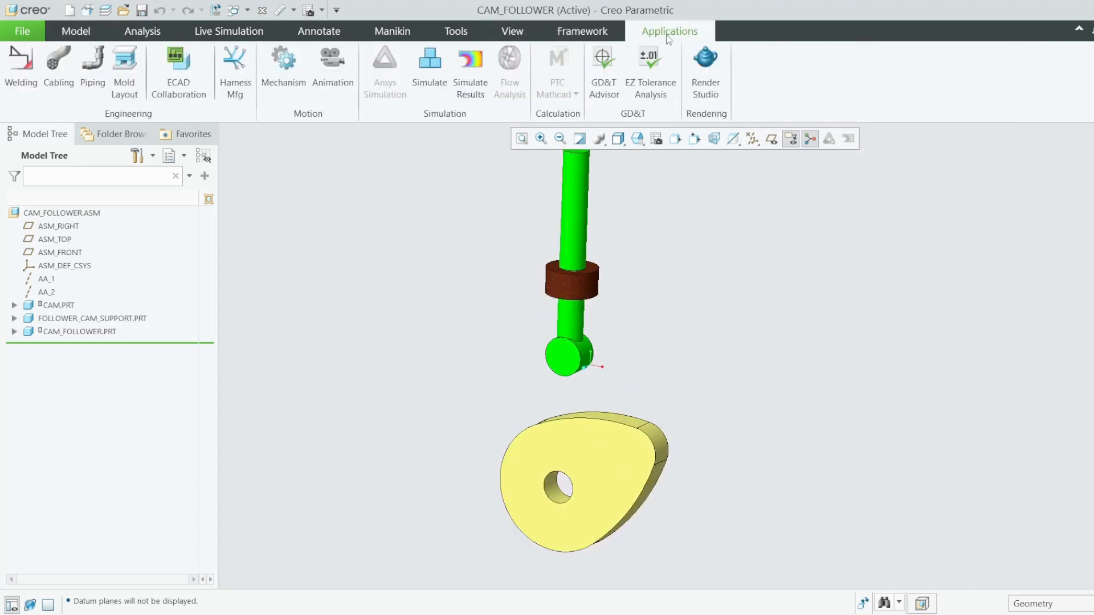
click(283, 68)
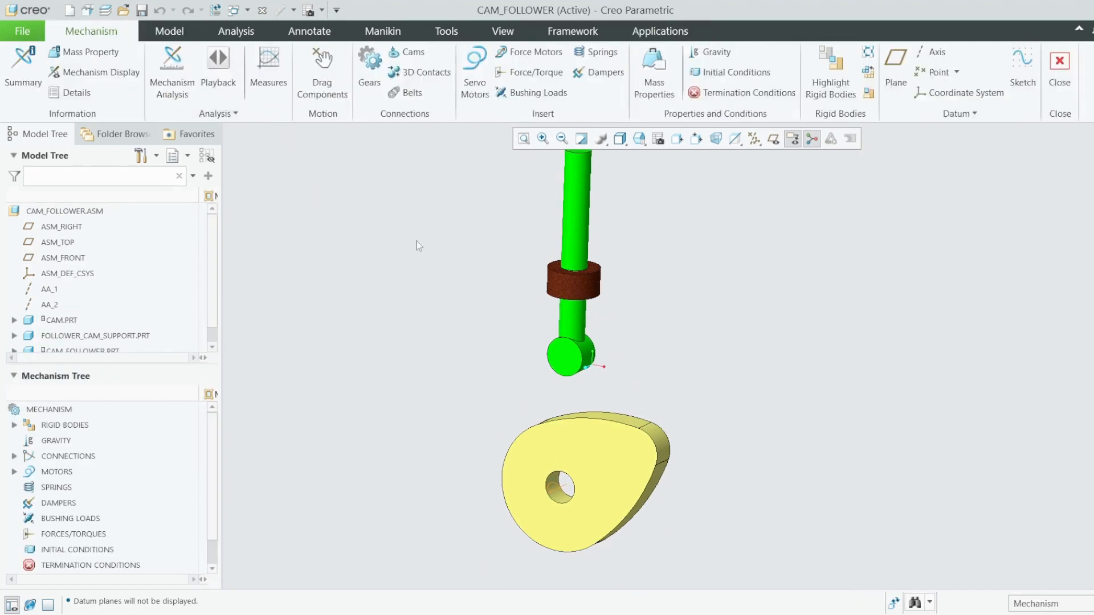
click(412, 55)
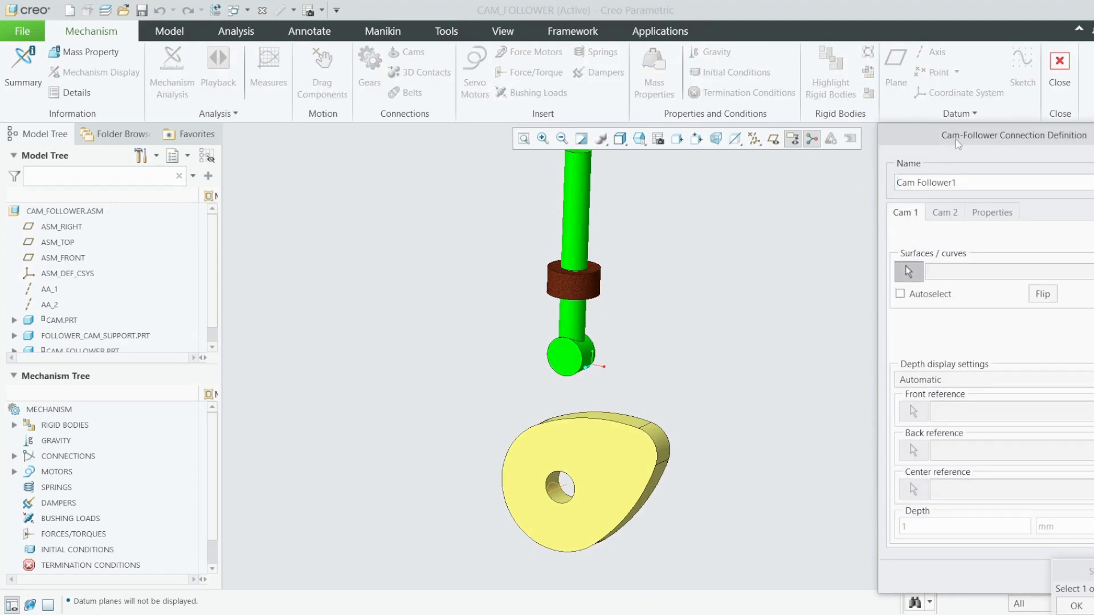
drag(958, 144, 253, 86)
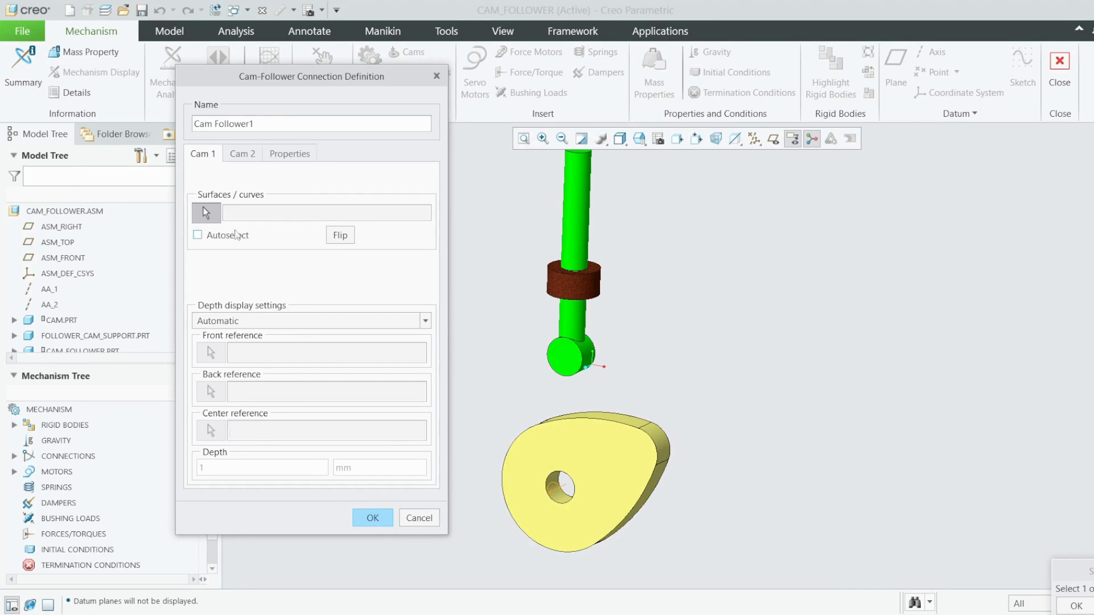
Try to define Cam 1 from the cam's outer profile surfaces with Autoselect enabled.
click(197, 235)
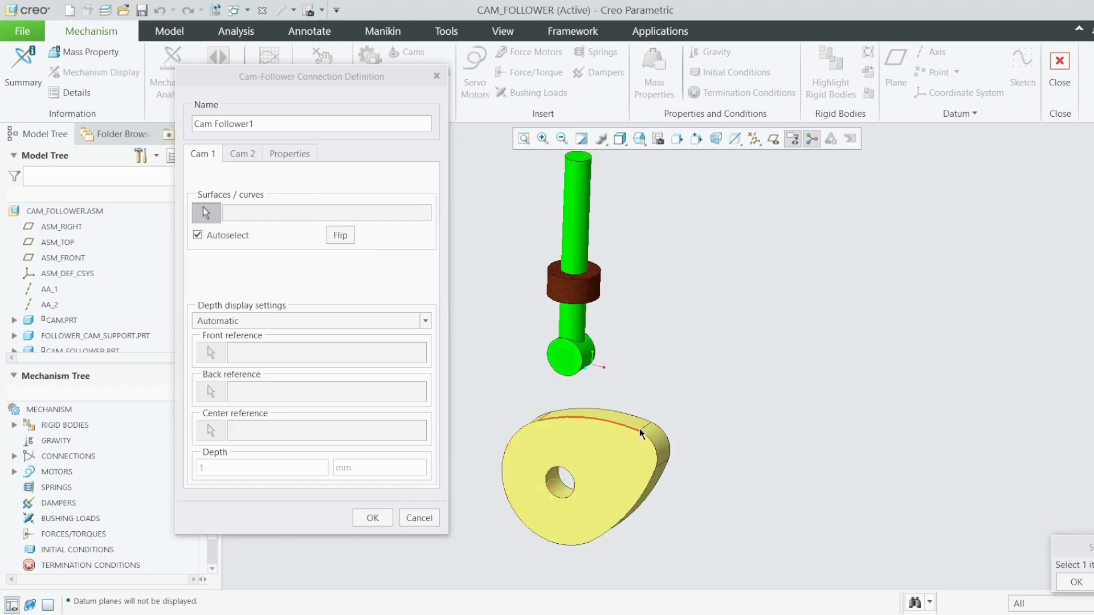
scroll(673, 441, down, 3)
click(615, 433)
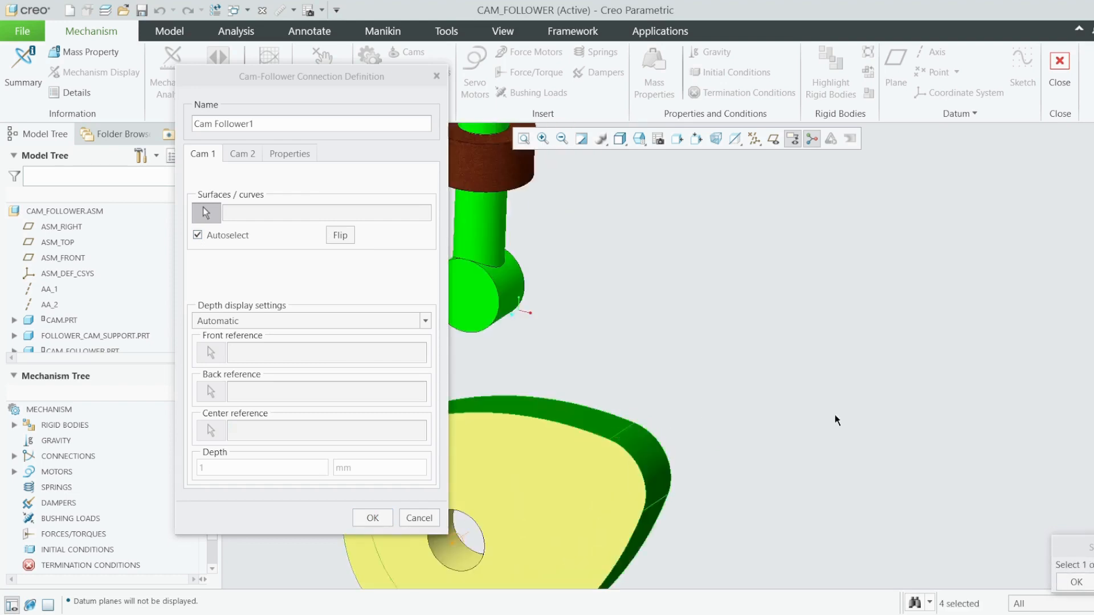
scroll(680, 414, up, 3)
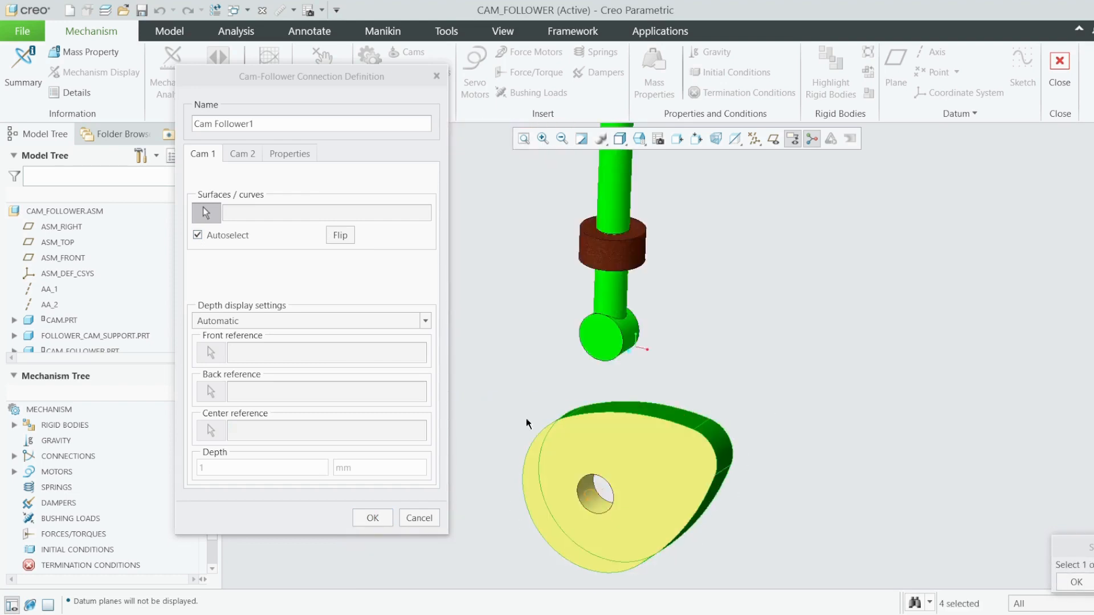
click(242, 157)
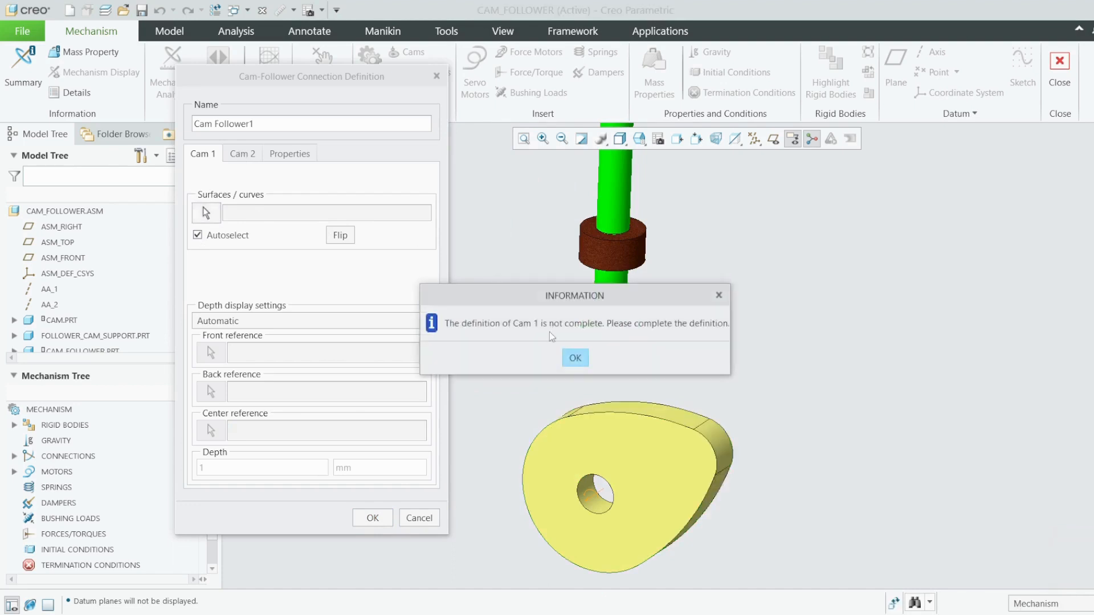
click(573, 357)
click(641, 409)
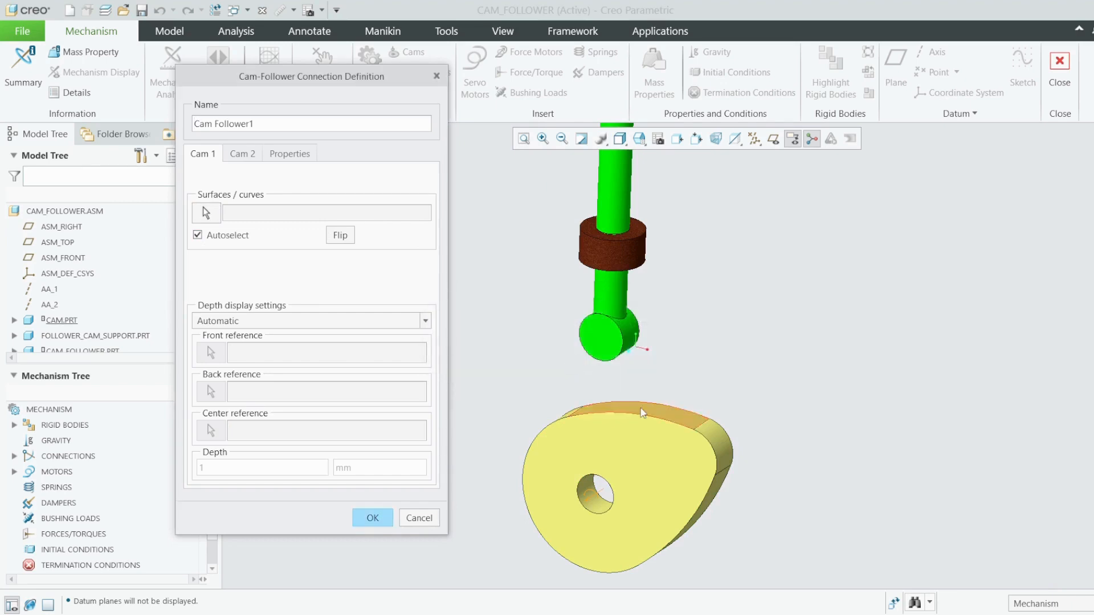
Define Cam 1 by autoselecting the cam's outer profile surfaces and accepting the selection.
click(198, 235)
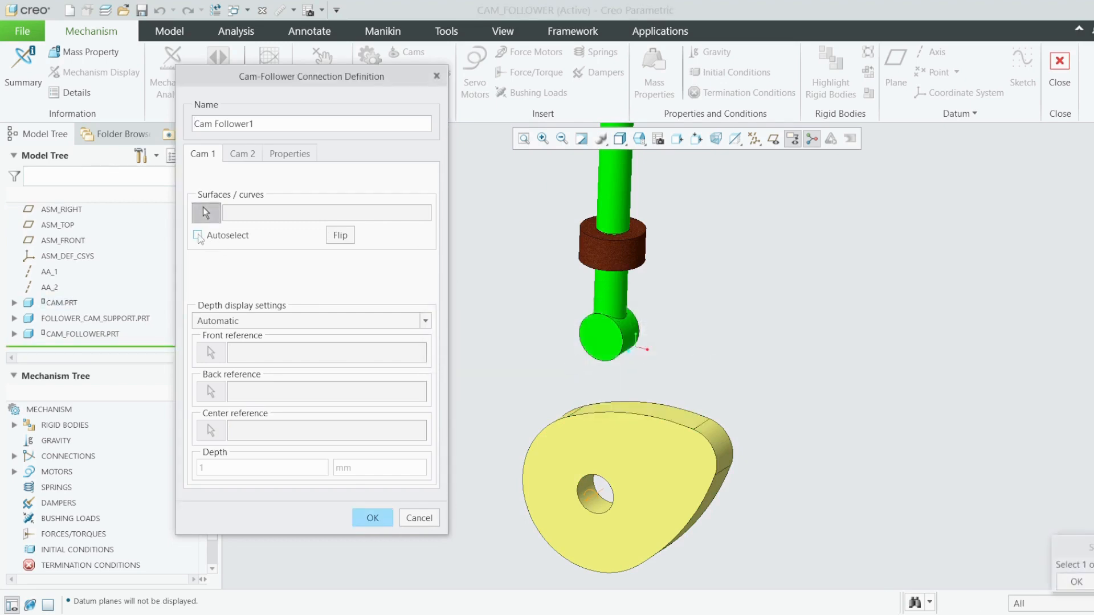
click(198, 235)
click(637, 410)
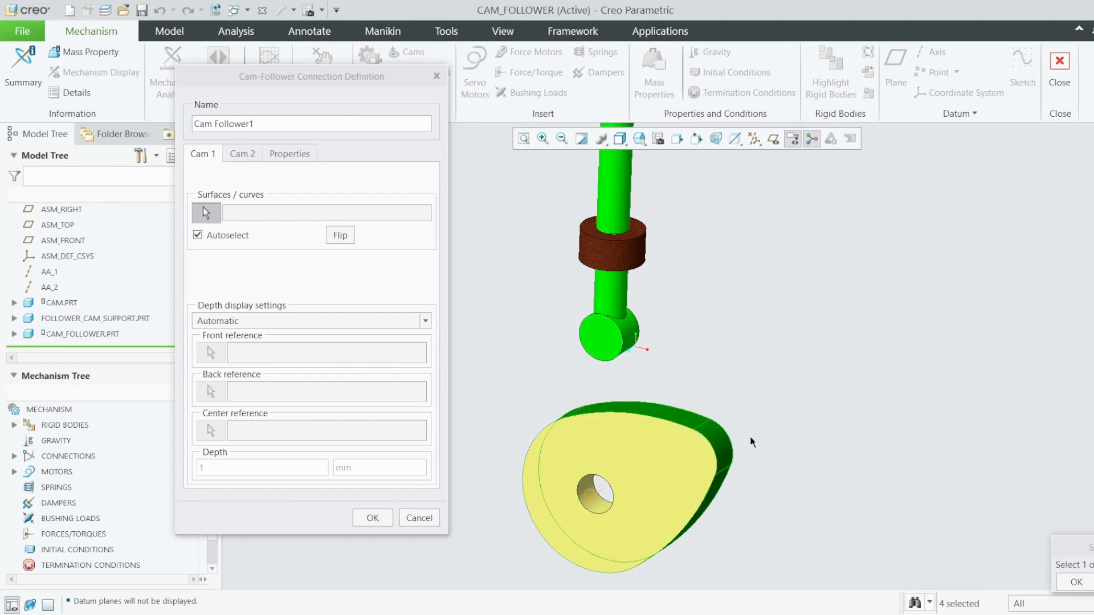
drag(1069, 553, 722, 274)
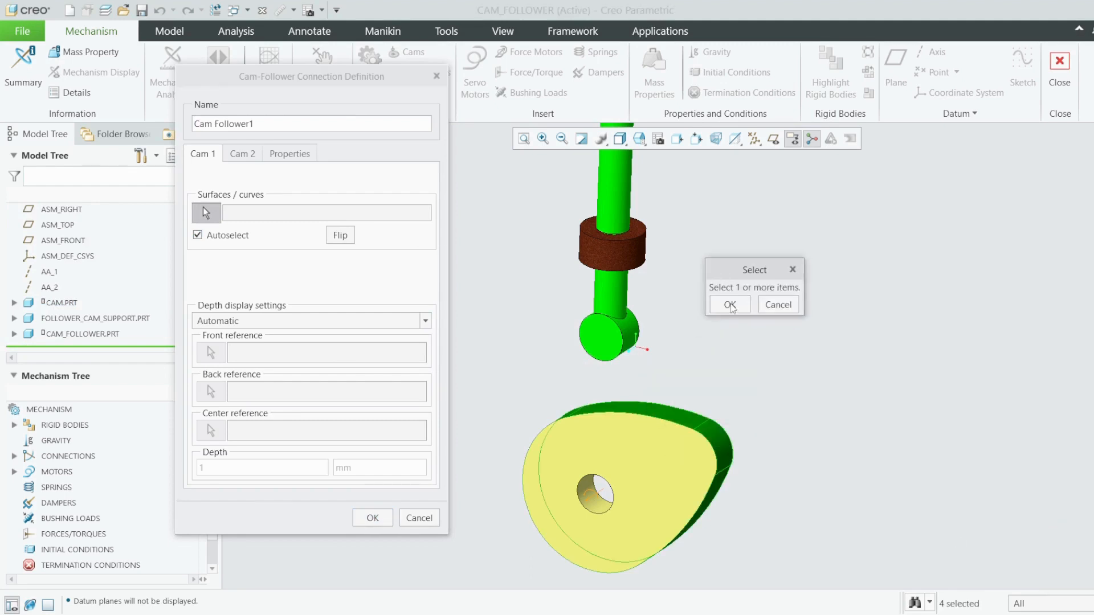
click(731, 309)
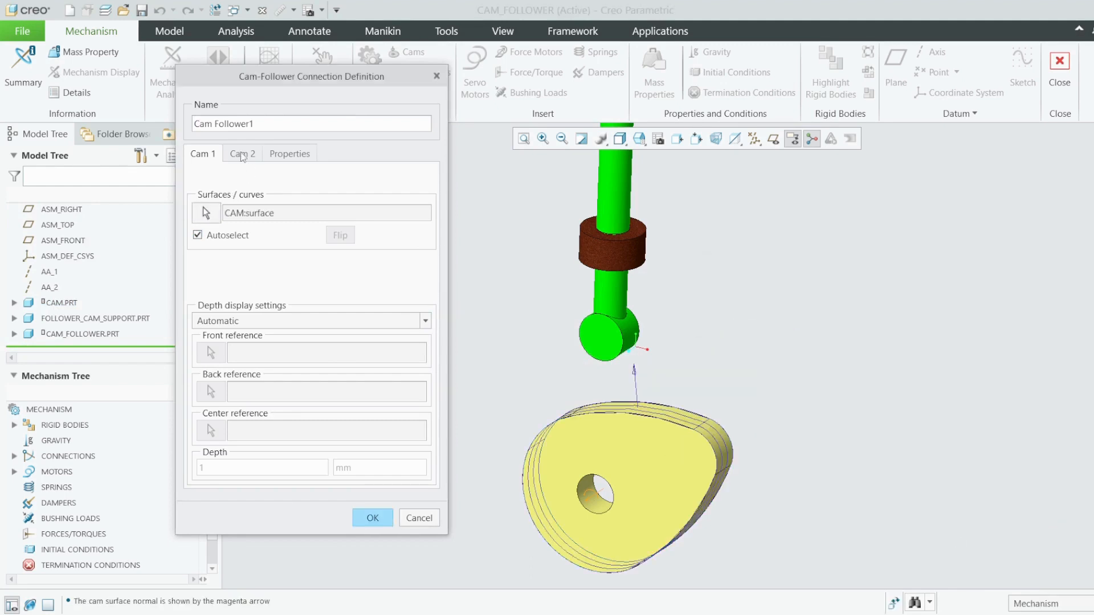
Define Cam 2 by autoselecting the cylindrical surface at the follower's lower end, and create the cam-follower connection.
click(242, 155)
click(198, 235)
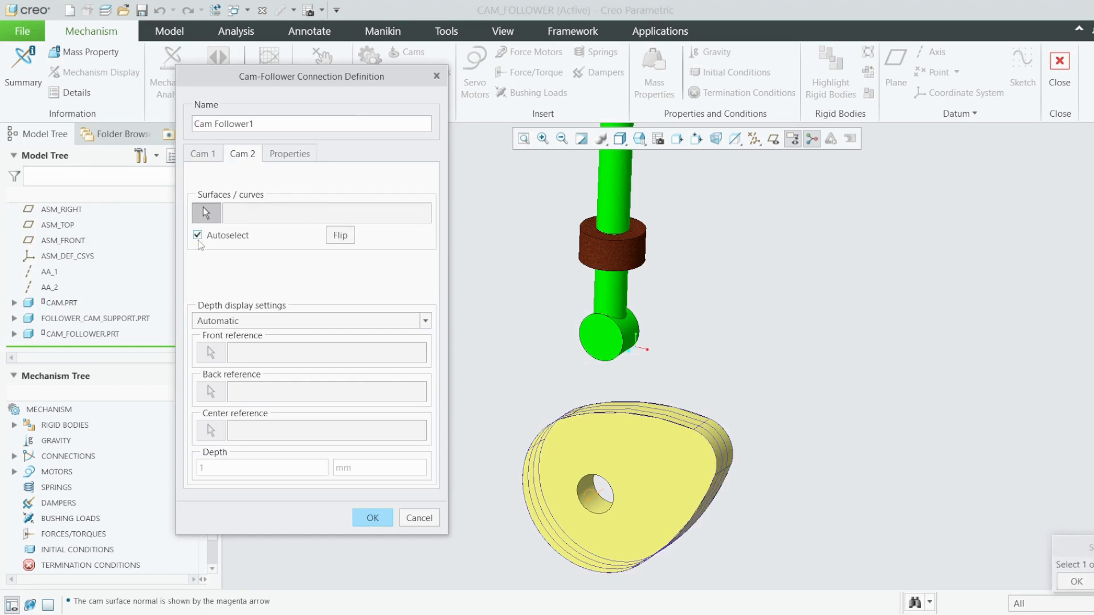
drag(1085, 552, 843, 328)
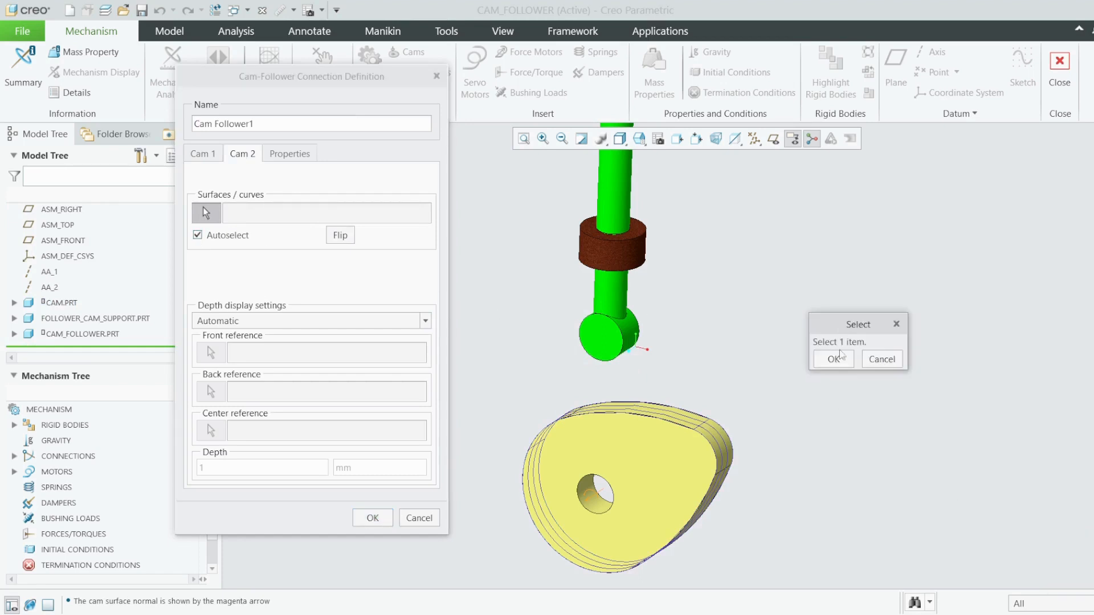
click(629, 334)
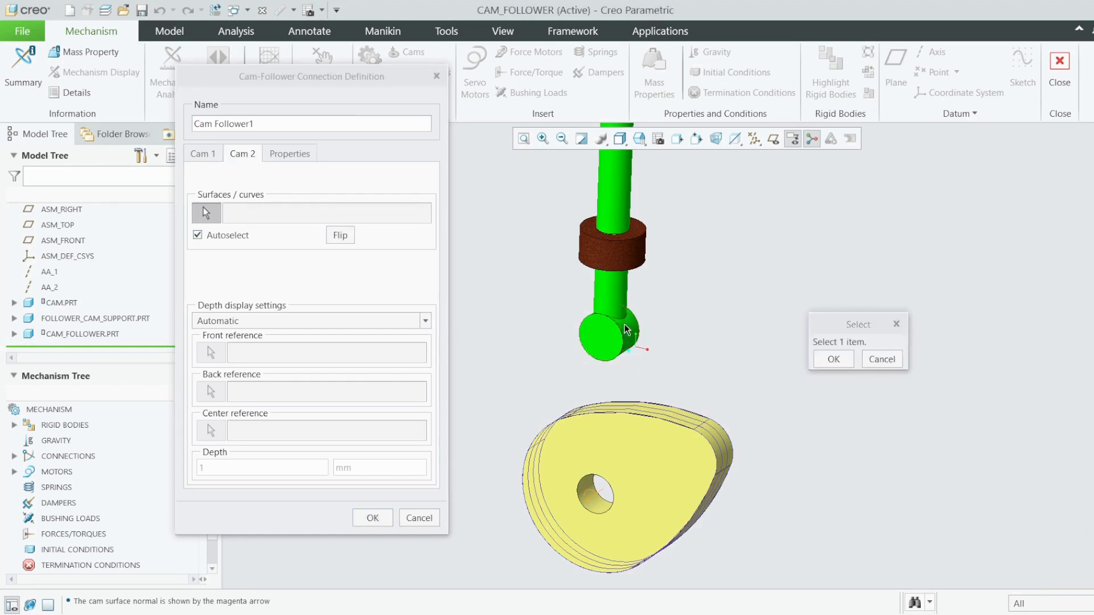
drag(1083, 546, 812, 290)
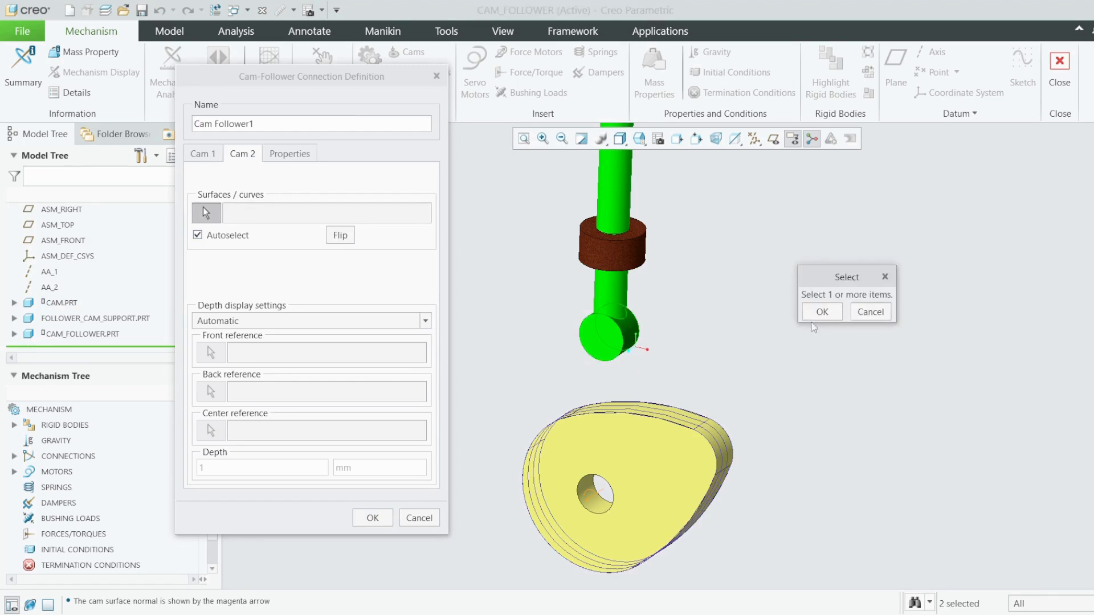
click(815, 326)
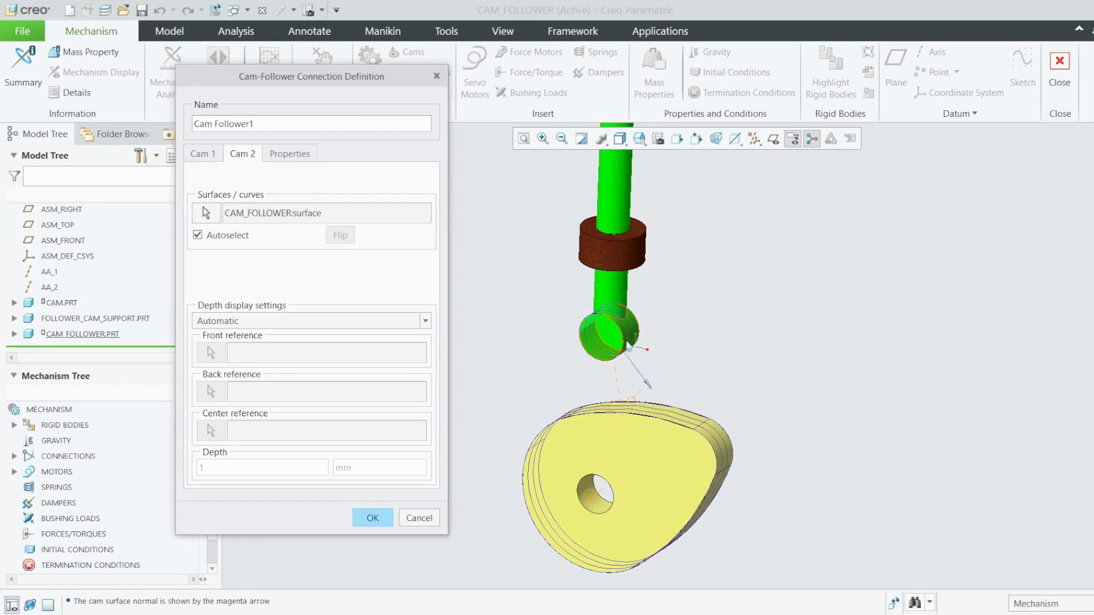
scroll(598, 322, down, 3)
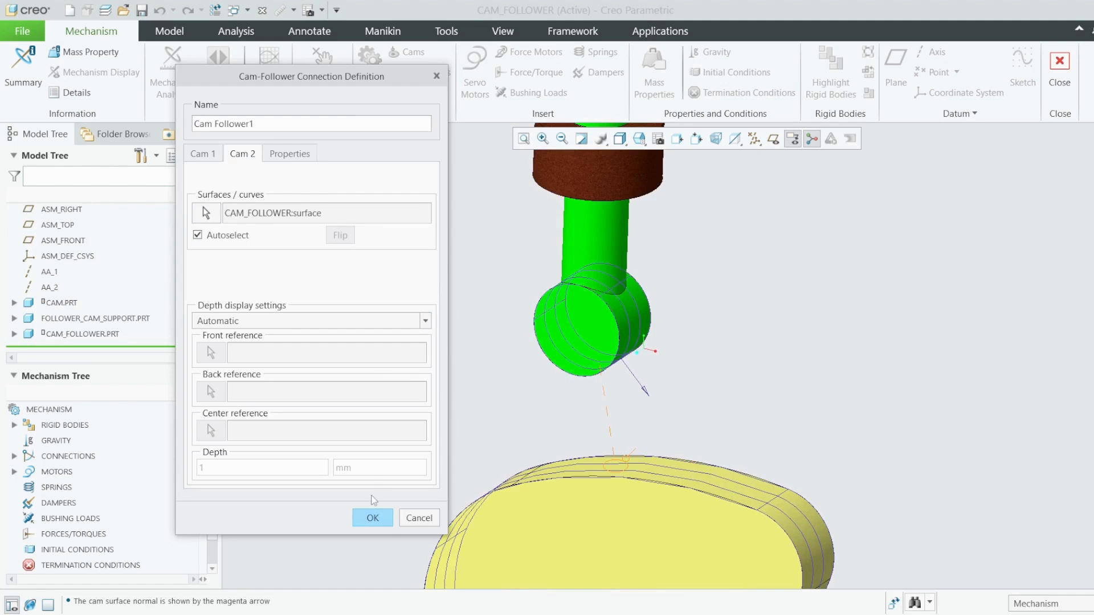
click(373, 518)
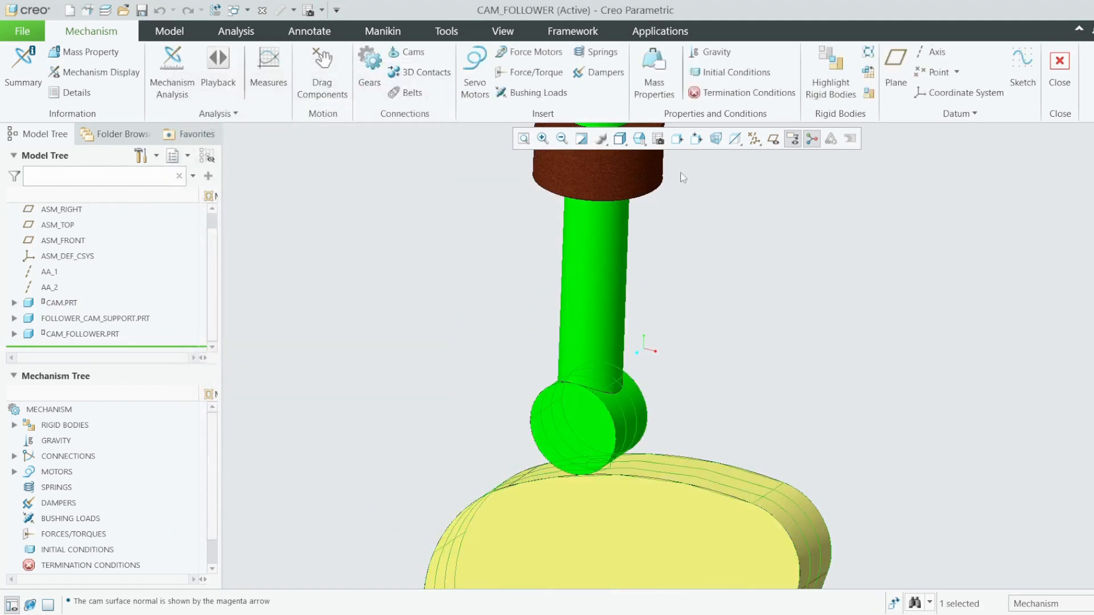
Examine the contact between the follower's round end and the cam in the FRONT view.
click(639, 138)
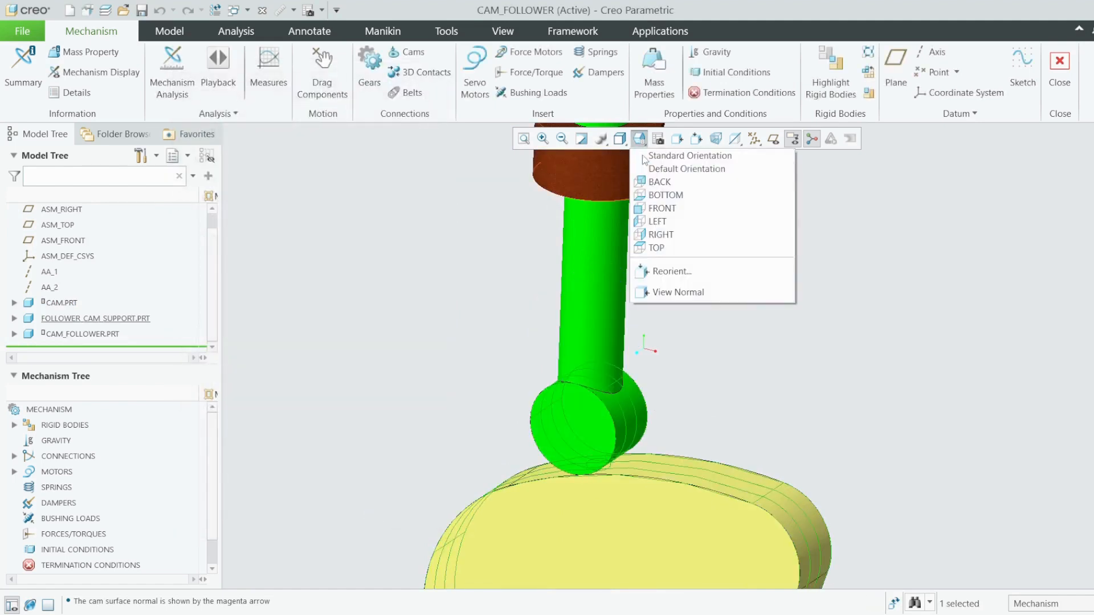
click(662, 209)
scroll(658, 342, down, 3)
scroll(545, 470, down, 4)
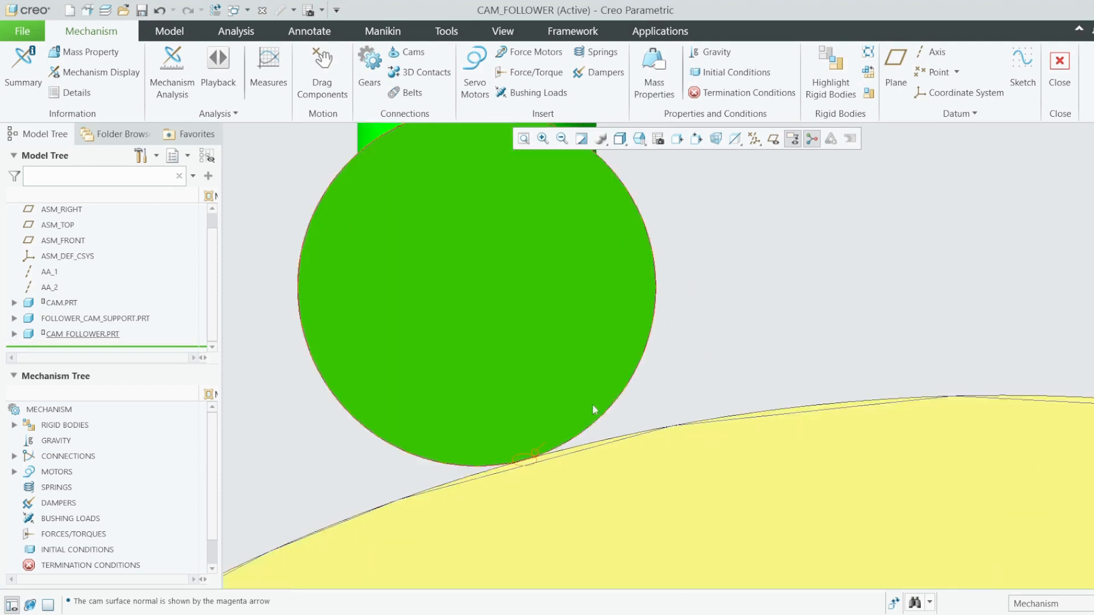
scroll(487, 462, up, 5)
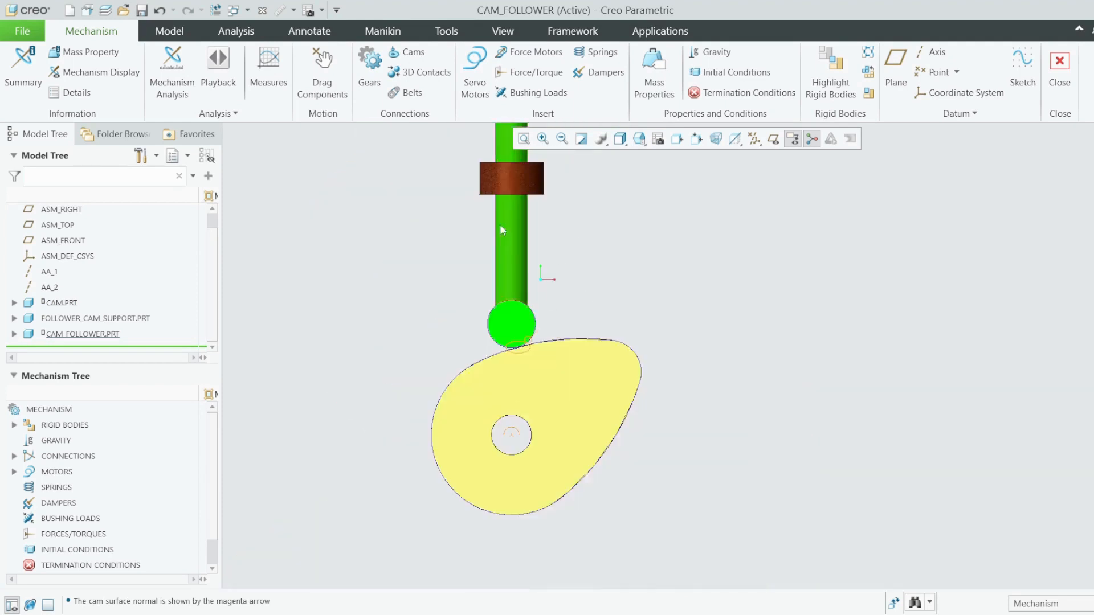
Test the cam-follower connection with Drag Components by rotating the cam, and finish dragging.
click(342, 96)
click(512, 257)
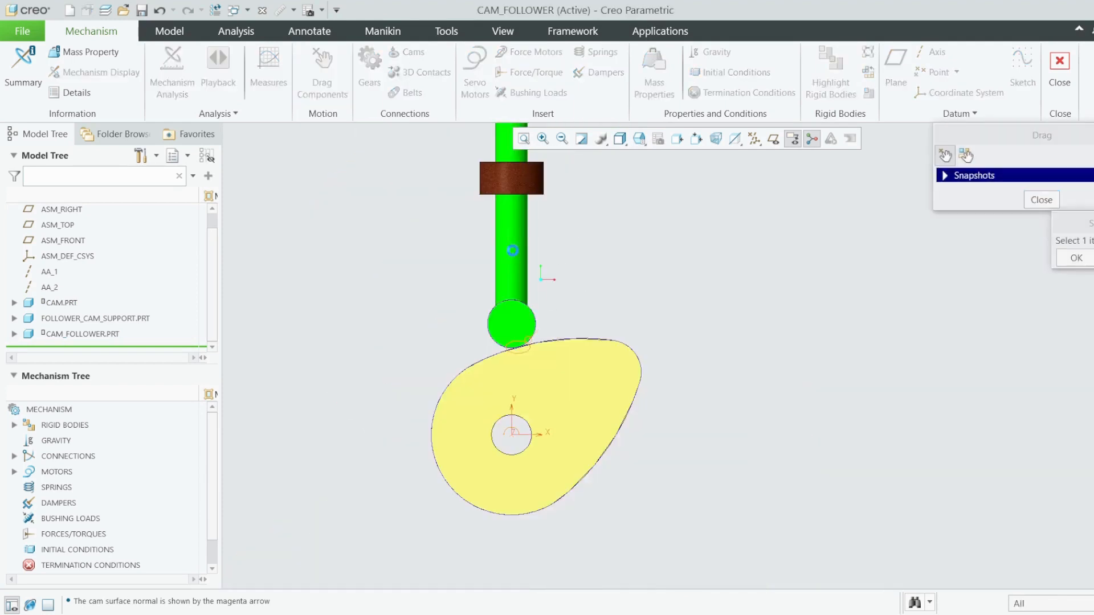
click(1042, 199)
click(348, 100)
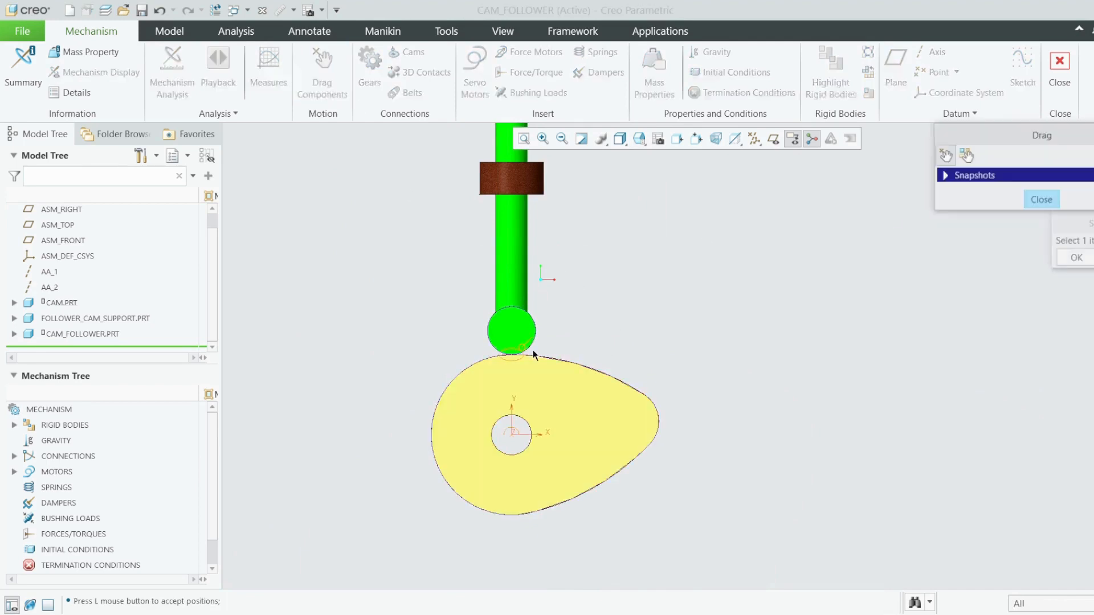
click(536, 371)
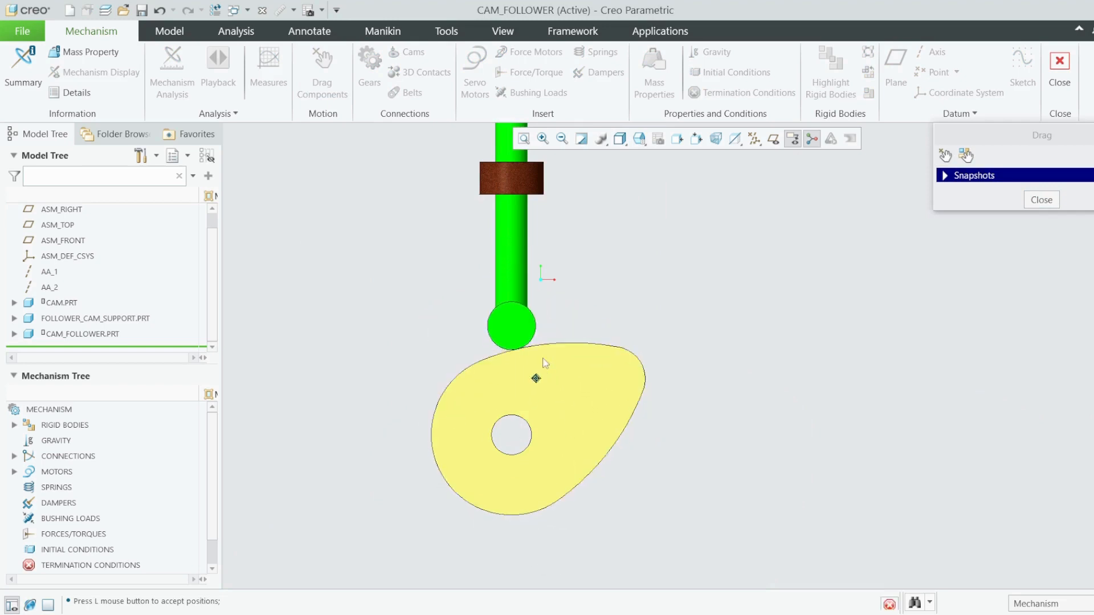
click(564, 398)
click(1042, 199)
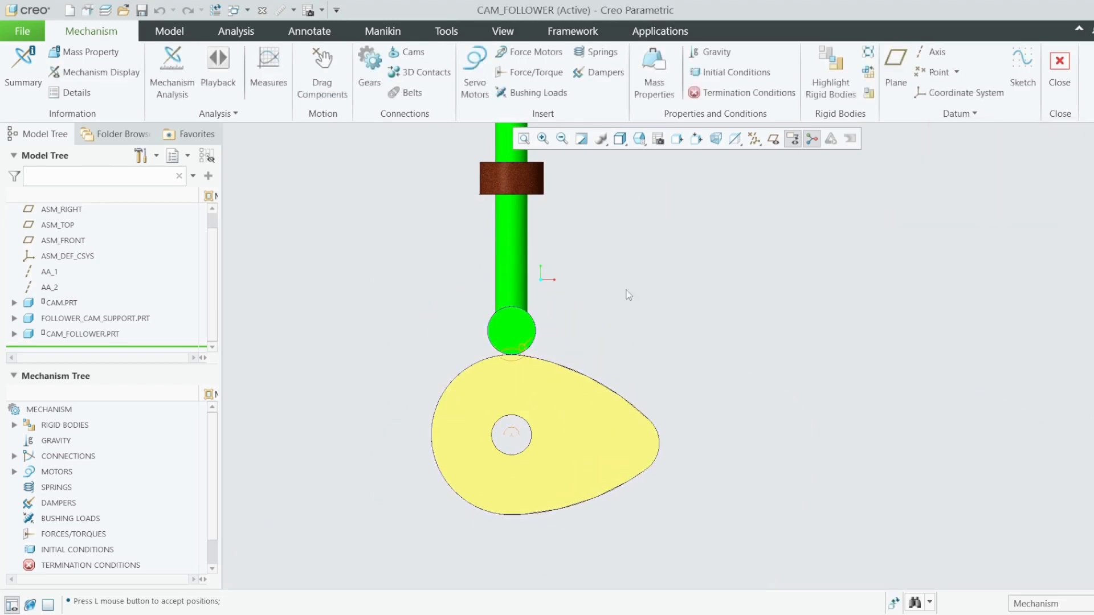
Start a servo motor and pick the cam's rotation axis in its hole as the driven entity.
scroll(626, 293, up, 2)
middle_drag(695, 322, 643, 342)
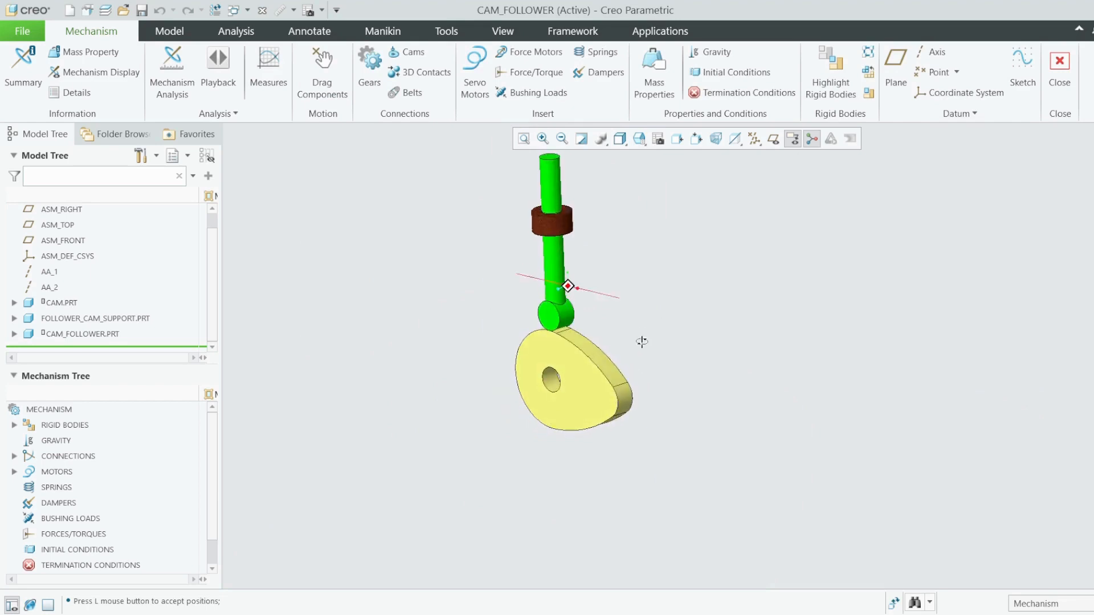
scroll(513, 328, down, 4)
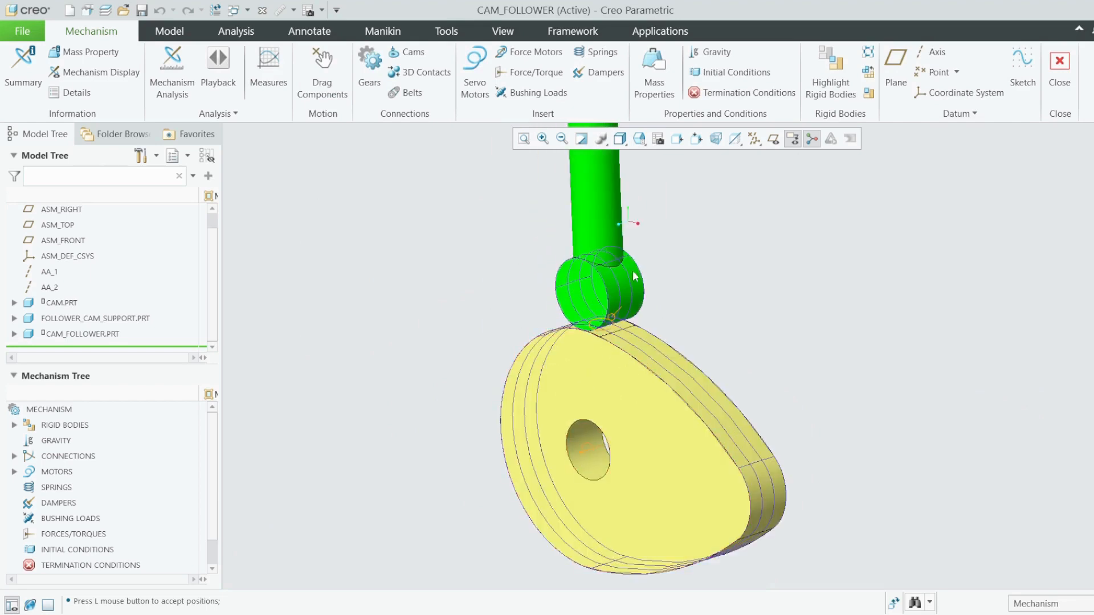
click(475, 80)
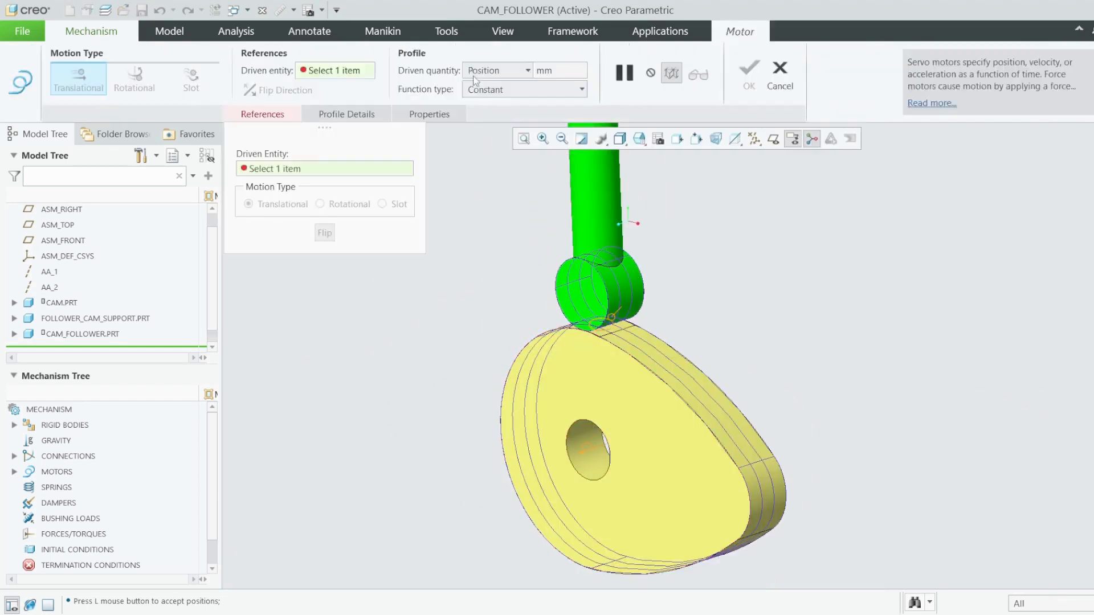
click(587, 451)
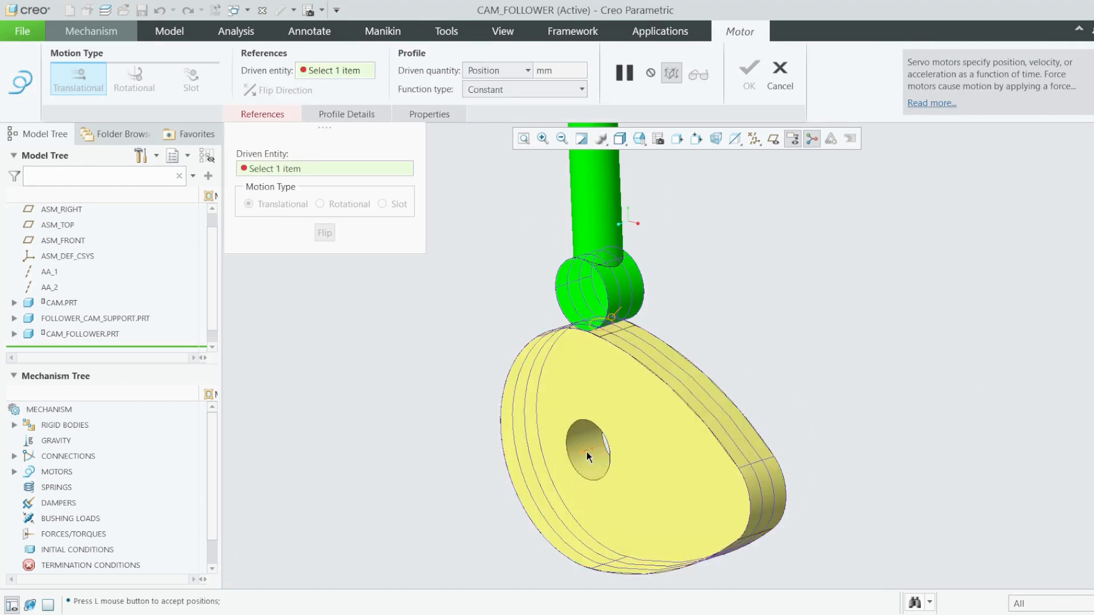
Set the motor's driven quantity to Angular Velocity with a constant value of 60 deg/sec.
click(352, 115)
click(414, 171)
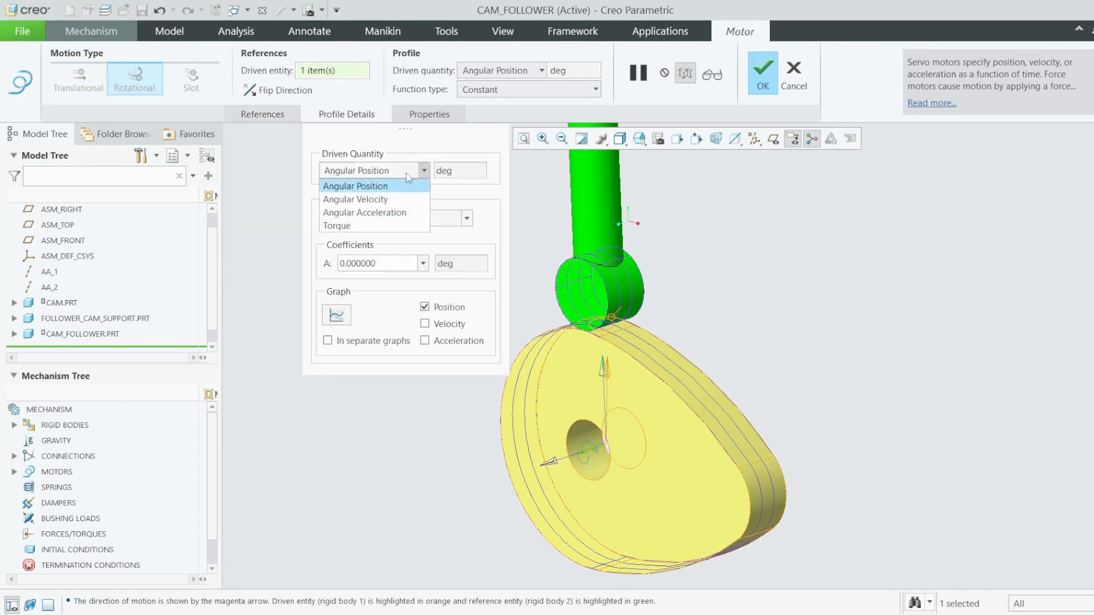
click(378, 199)
double_click(368, 300)
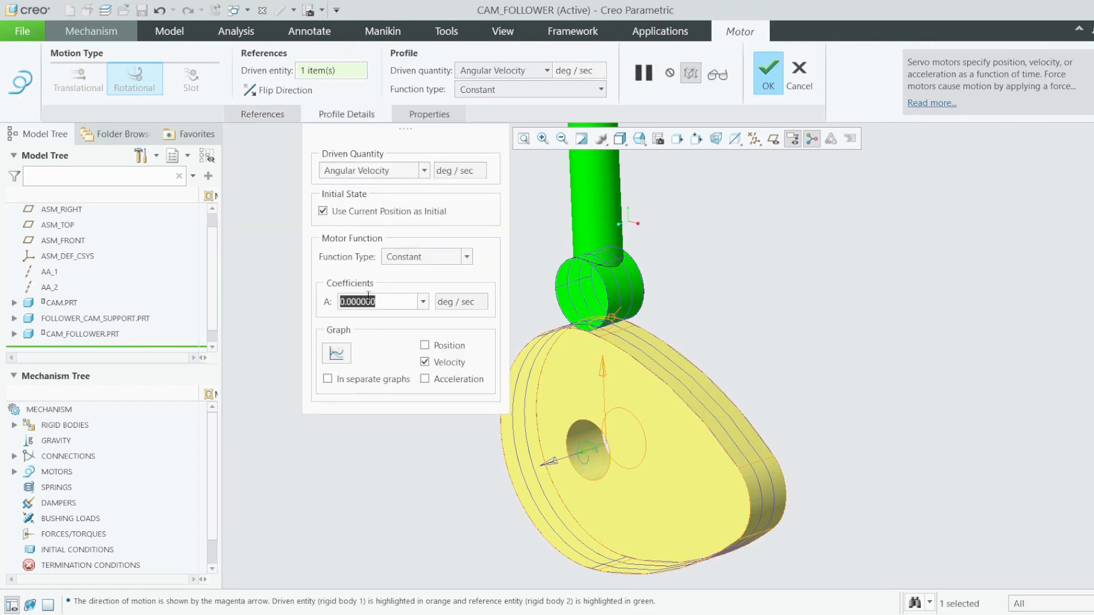
text(6)
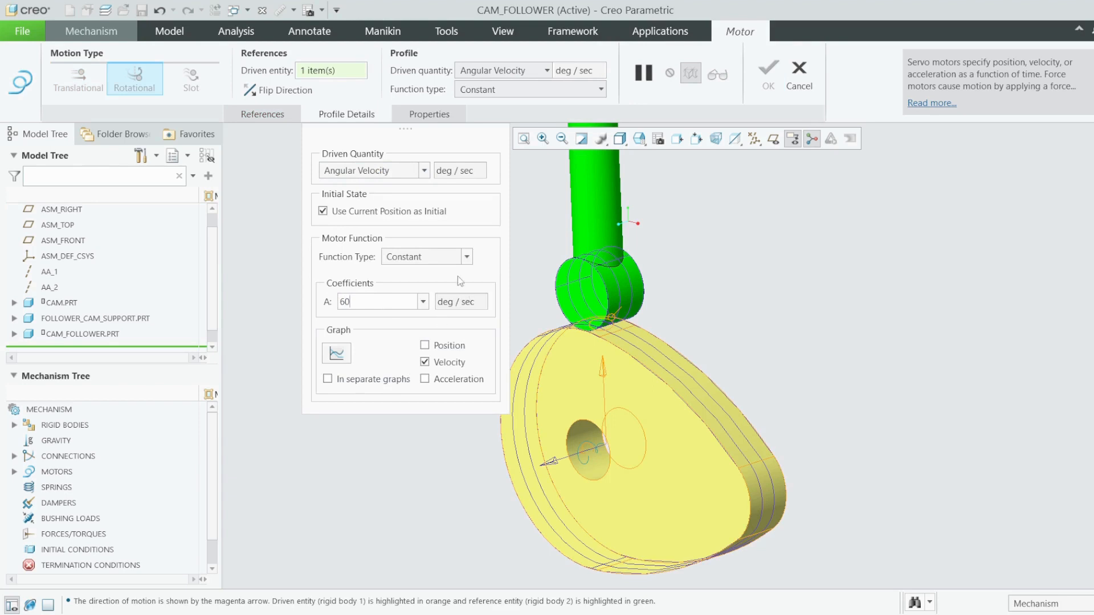
text(0)
Preview the Table function type, return the motor to Constant and create the servo motor.
click(433, 257)
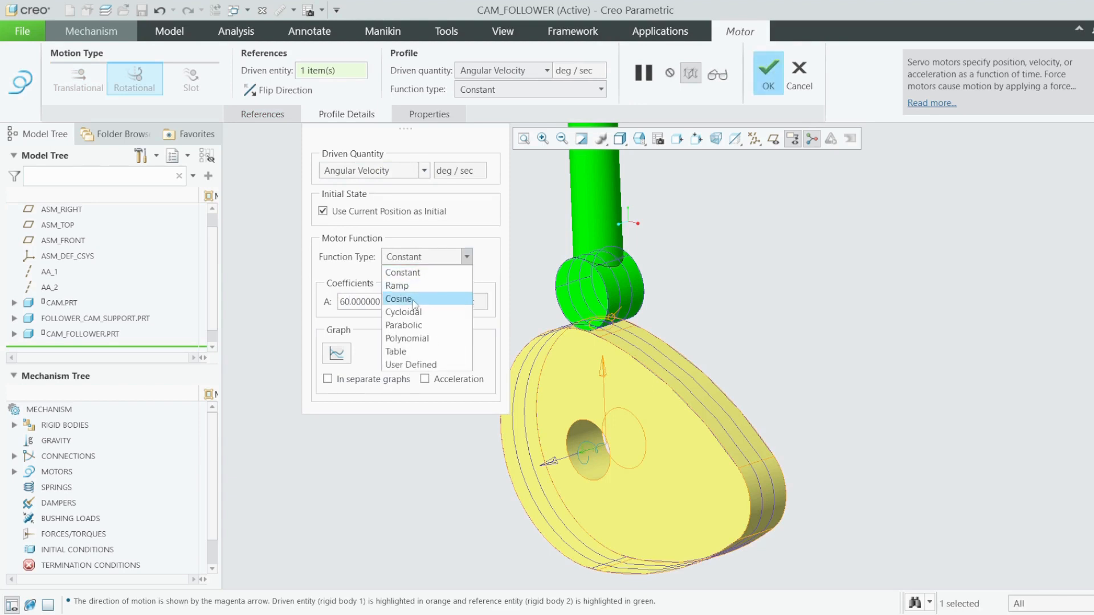
click(410, 352)
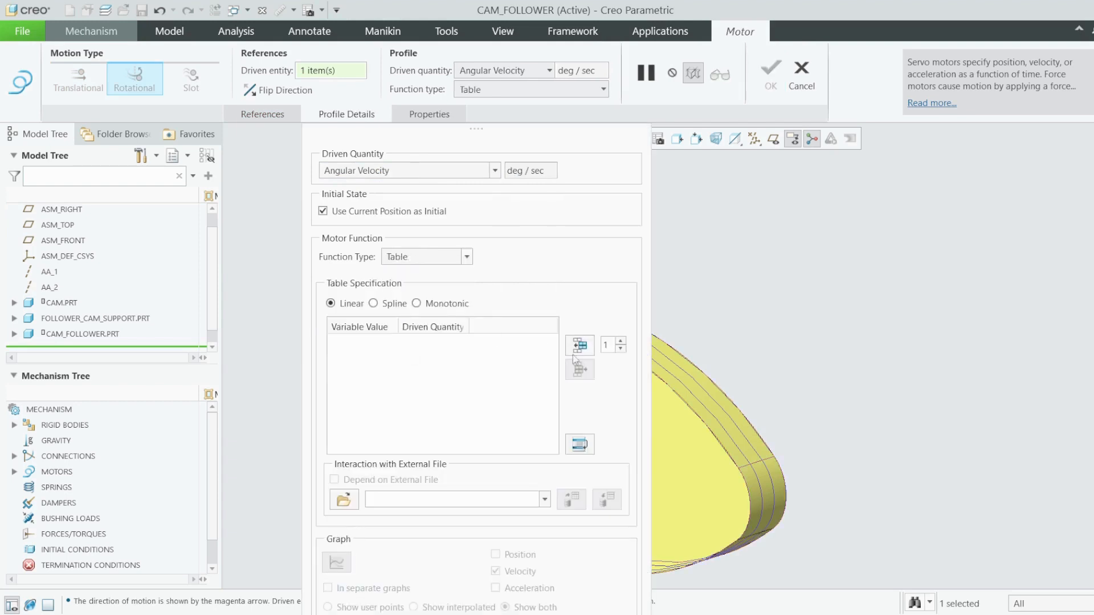
click(444, 264)
click(425, 270)
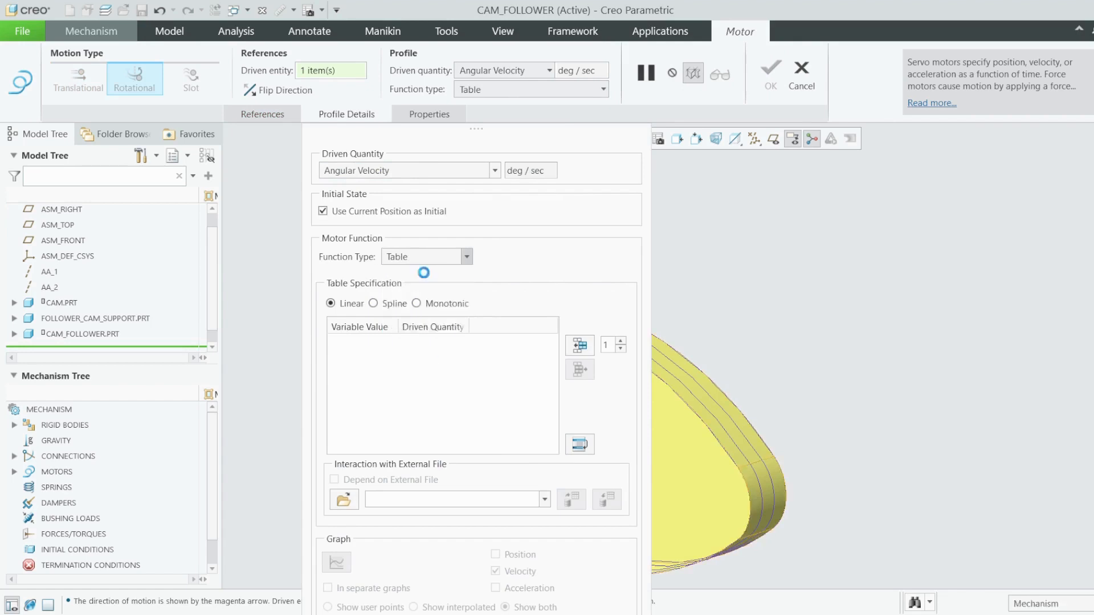
click(772, 80)
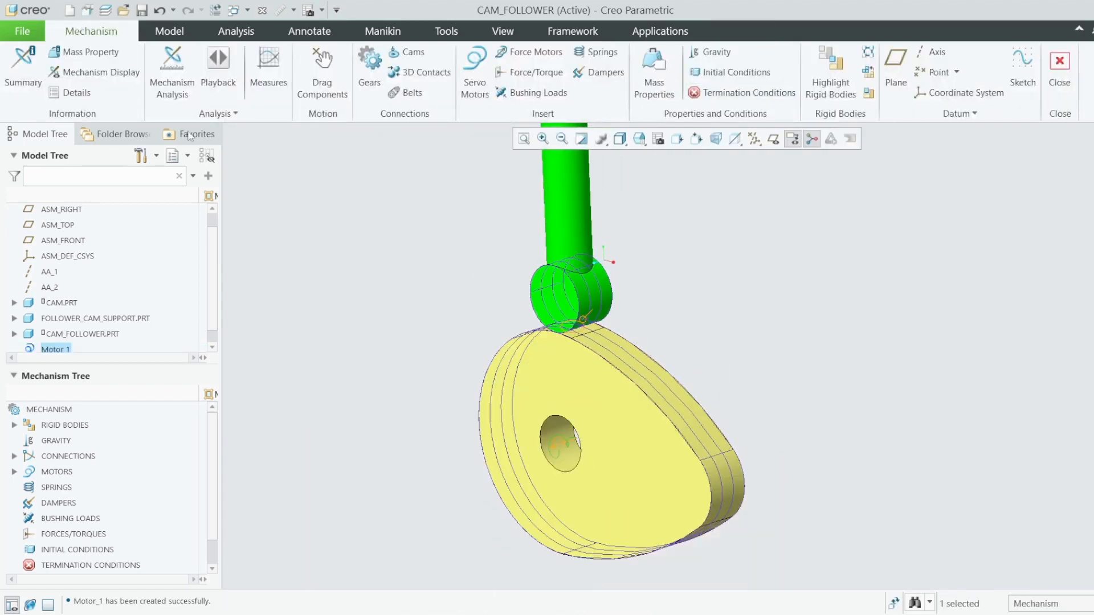
Start a new mechanism analysis and set its type to Kinematic.
click(171, 74)
drag(996, 119, 302, 136)
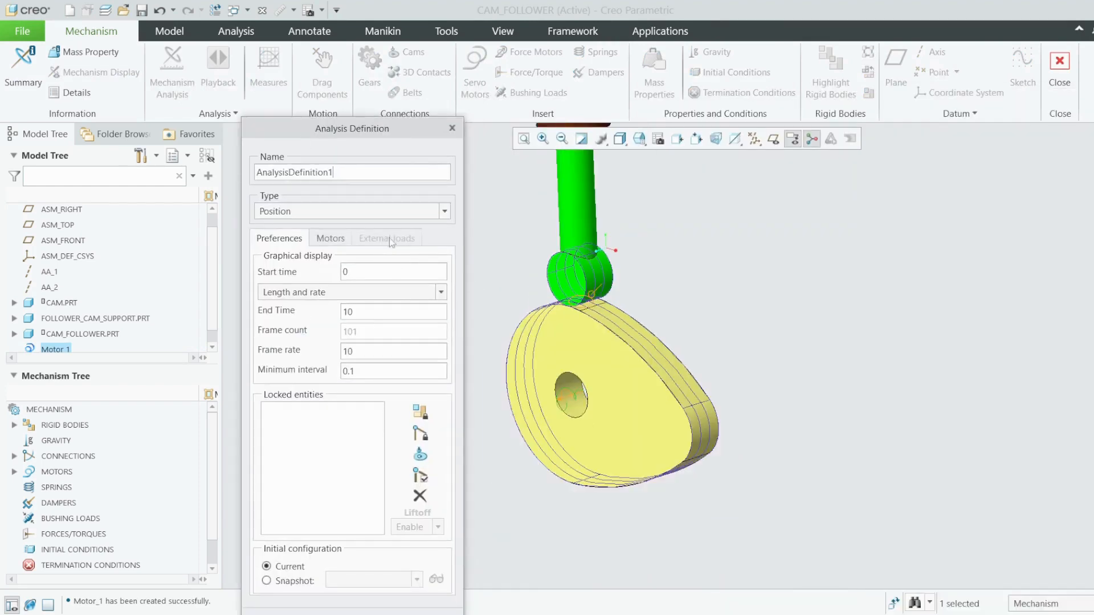
click(398, 206)
click(330, 236)
click(296, 215)
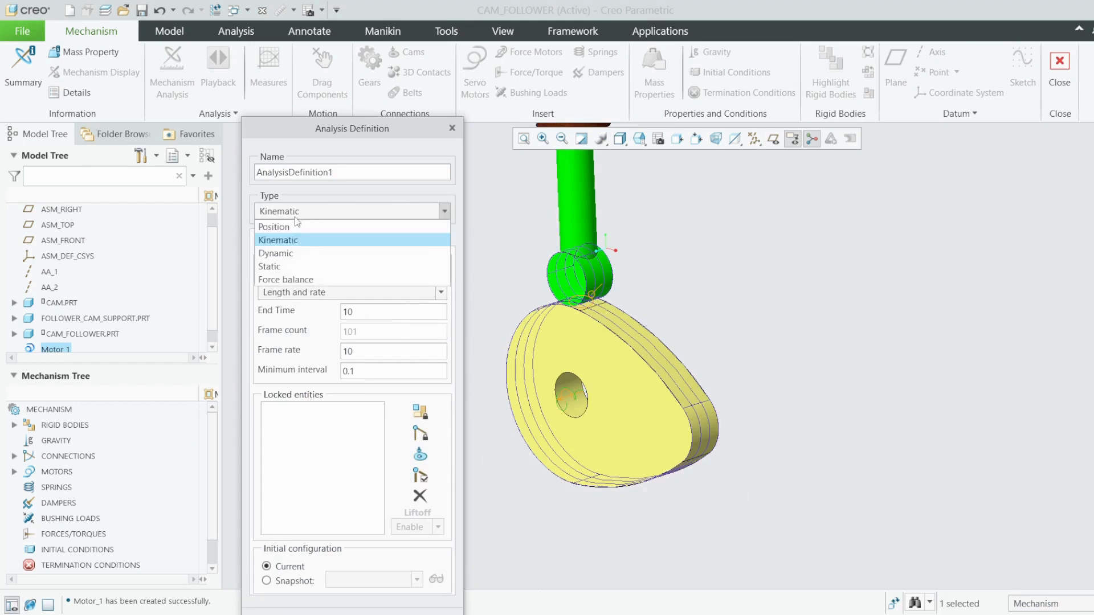
click(505, 216)
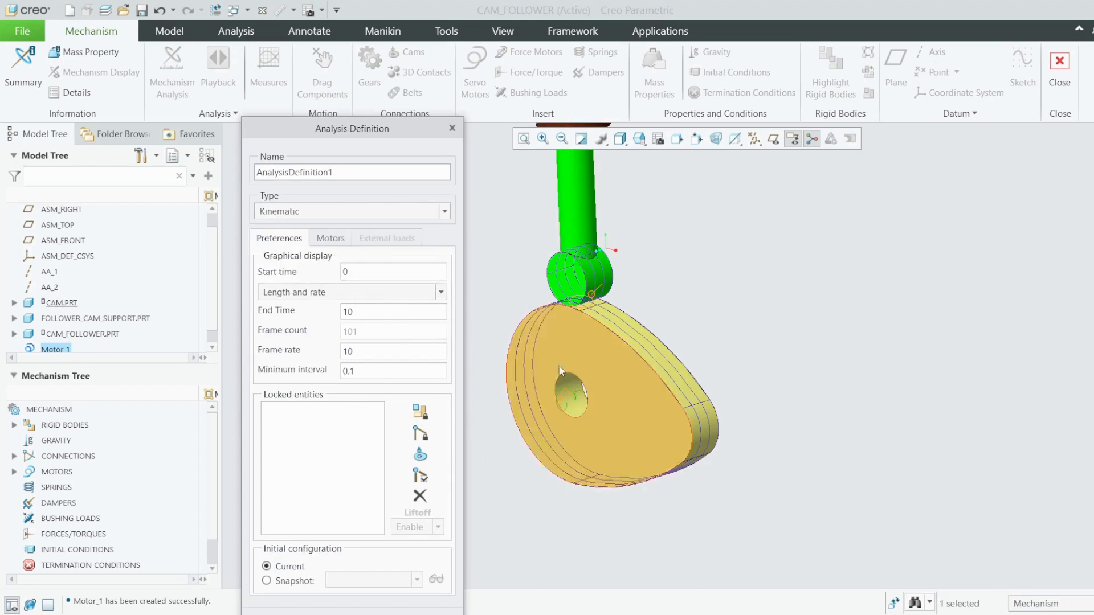
Run the kinematic analysis from the current configuration and accept its definition.
drag(350, 135, 335, 66)
click(250, 556)
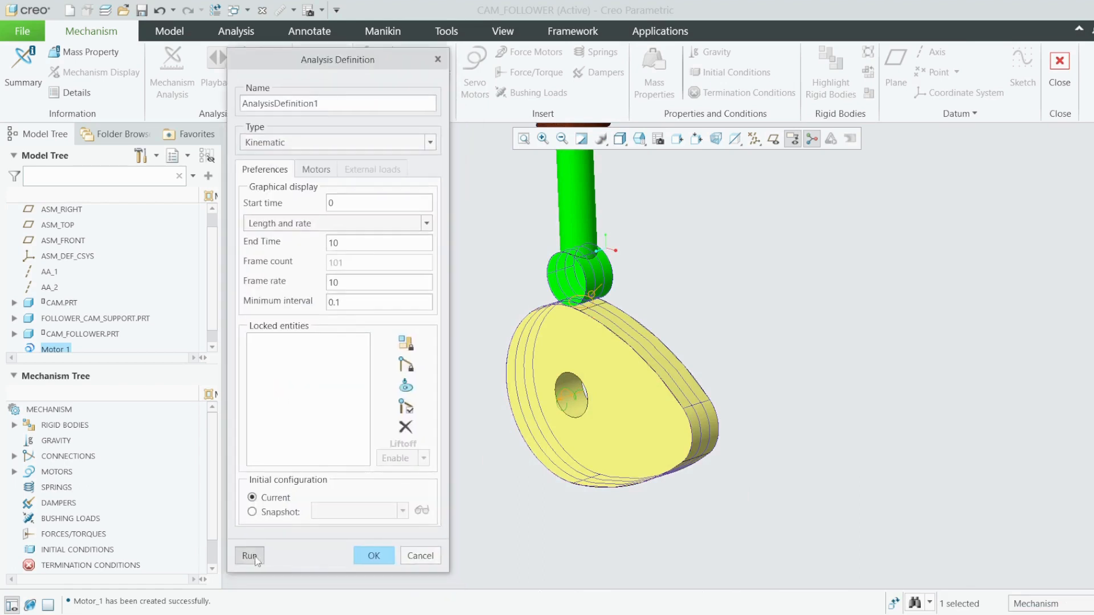
scroll(747, 443, down, 3)
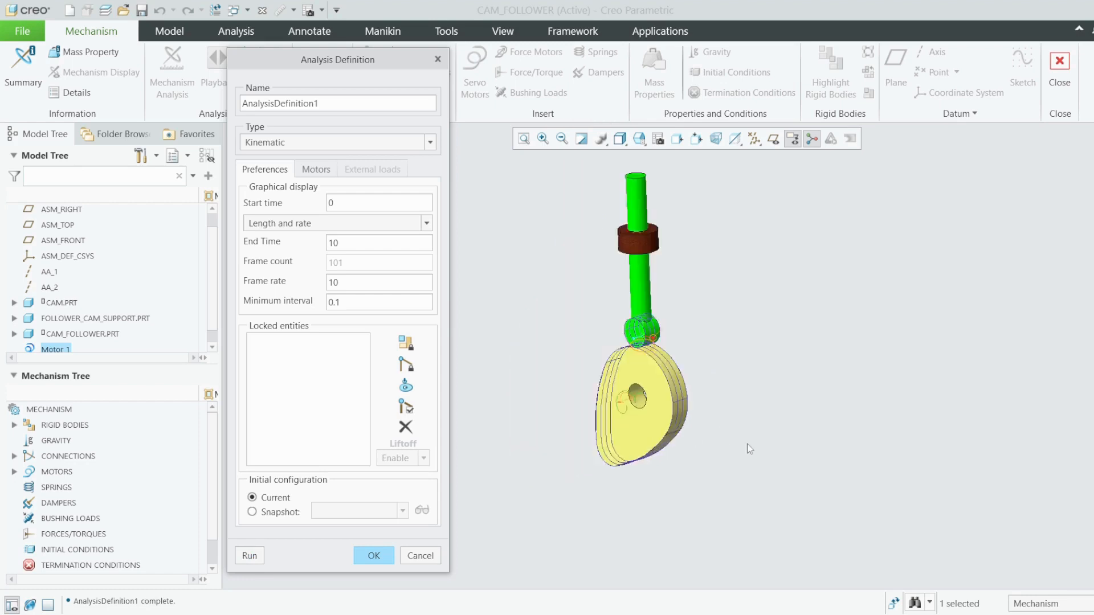
click(374, 556)
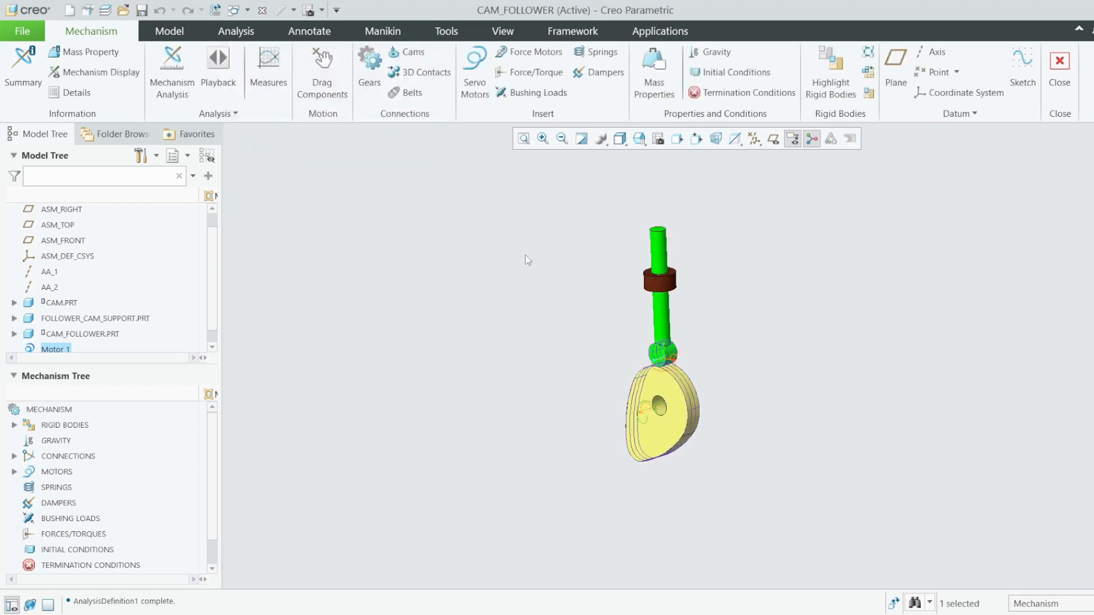
Orient the assembly to the FRONT view and play back the AnalysisDefinition1 result set as an animation.
click(640, 140)
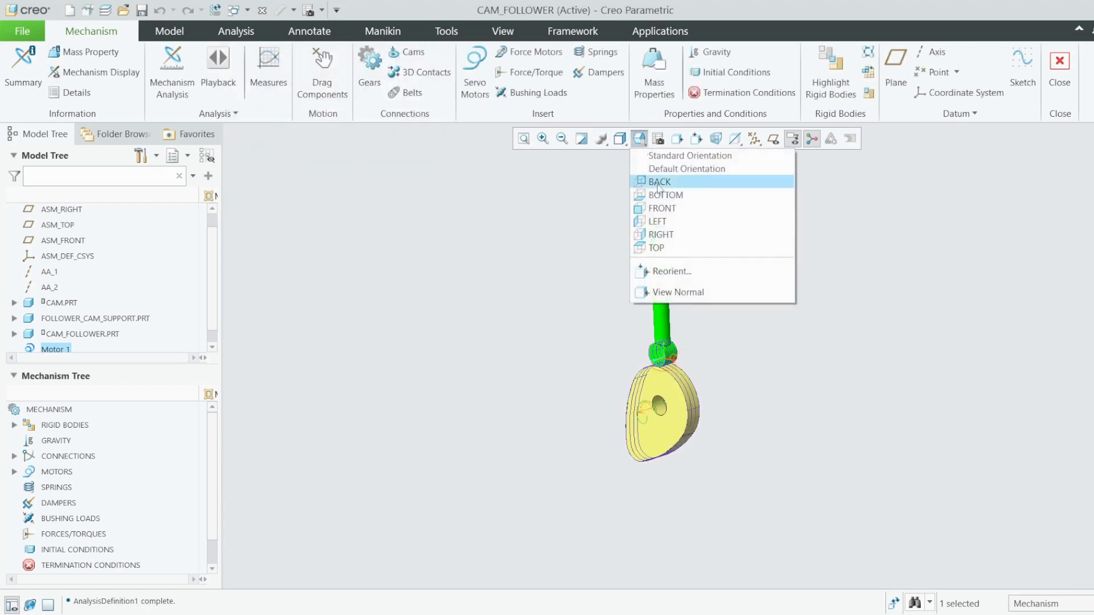
click(661, 209)
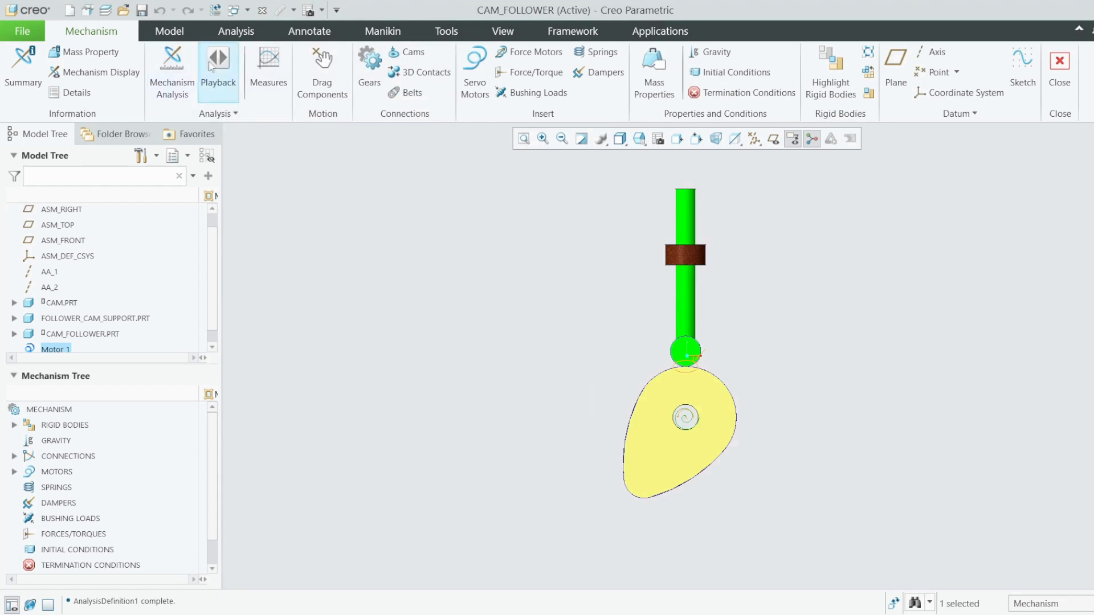
click(218, 67)
drag(935, 135, 260, 117)
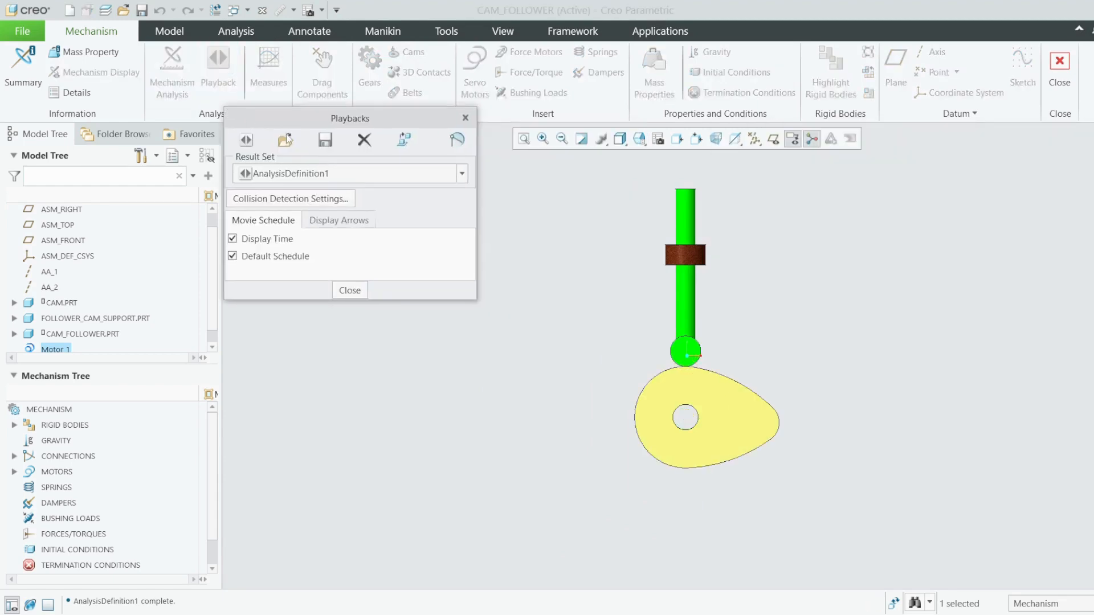
click(248, 147)
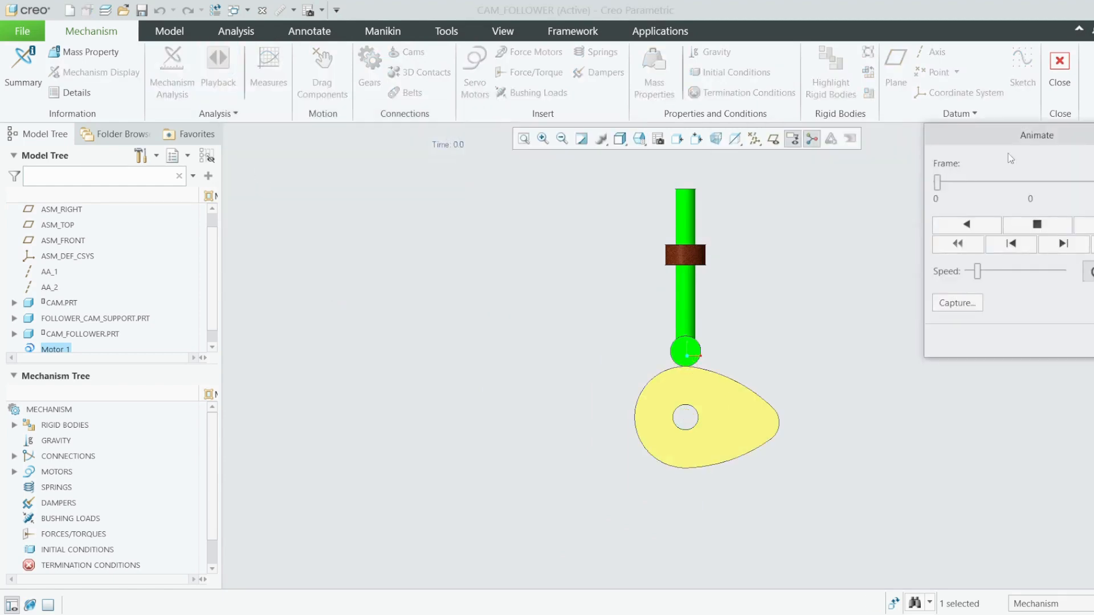
drag(1008, 152, 310, 150)
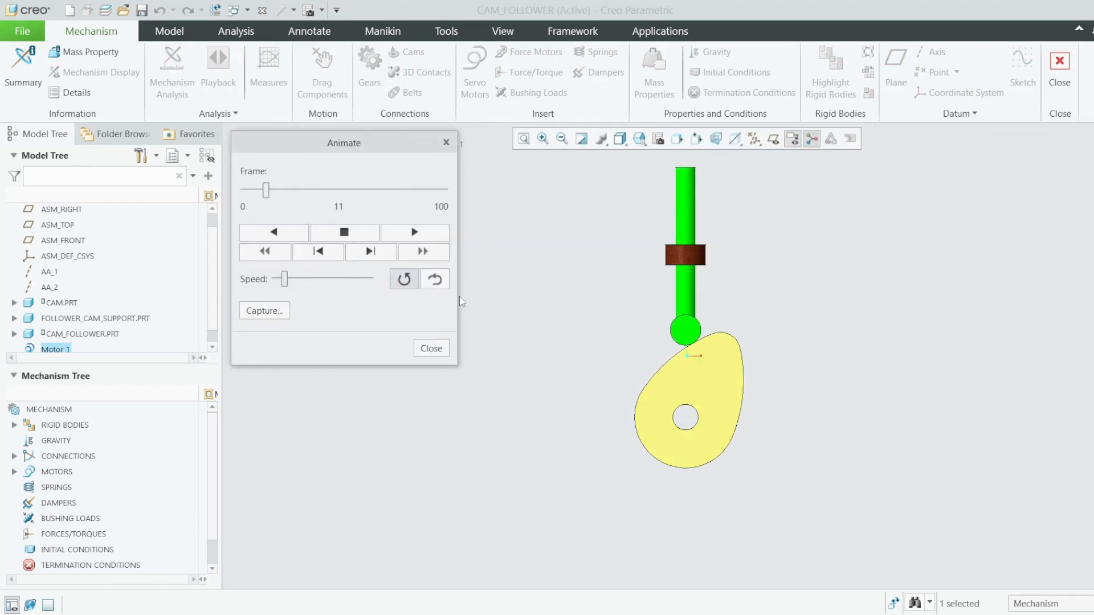
Orbit the assembly during the animation and reorient it to the BACK view.
middle_drag(746, 378, 581, 374)
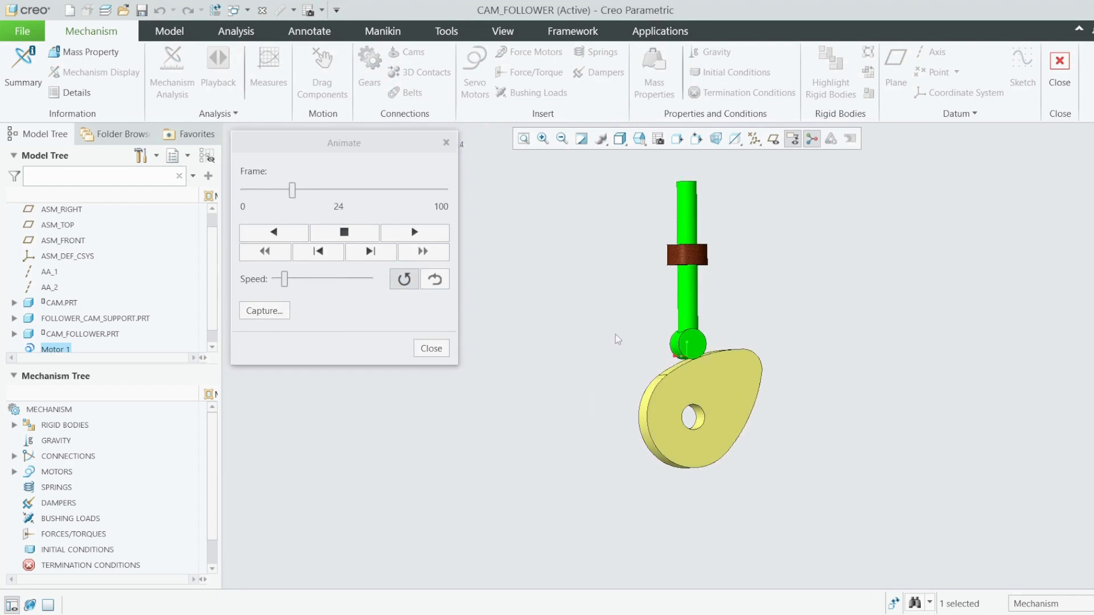
click(639, 142)
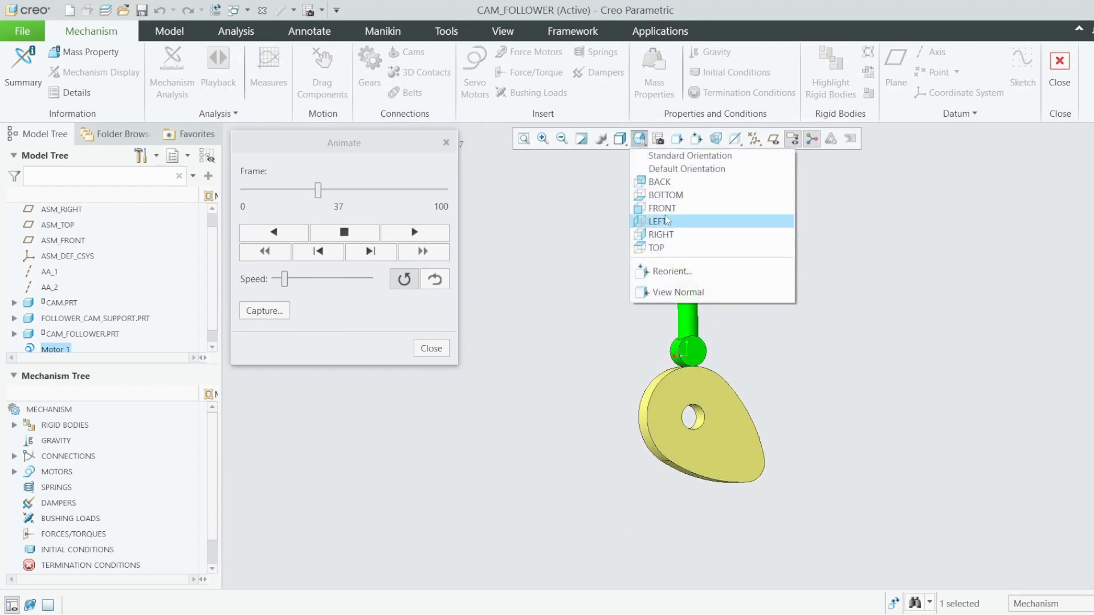
click(665, 184)
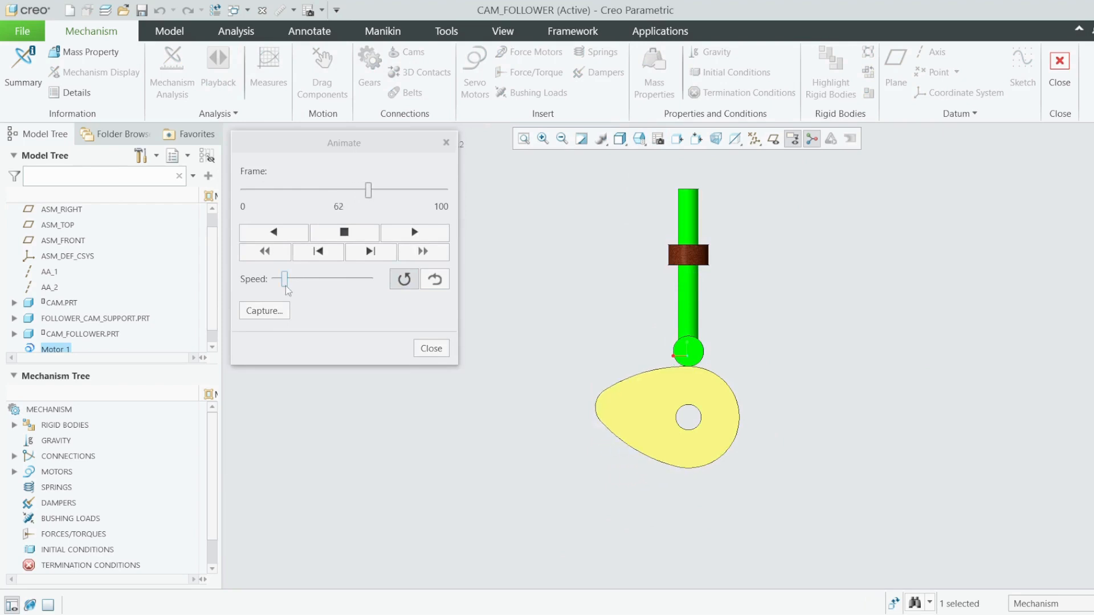
Increase the animation speed and set the playback to reverse direction at the end of the motion.
drag(286, 285, 342, 283)
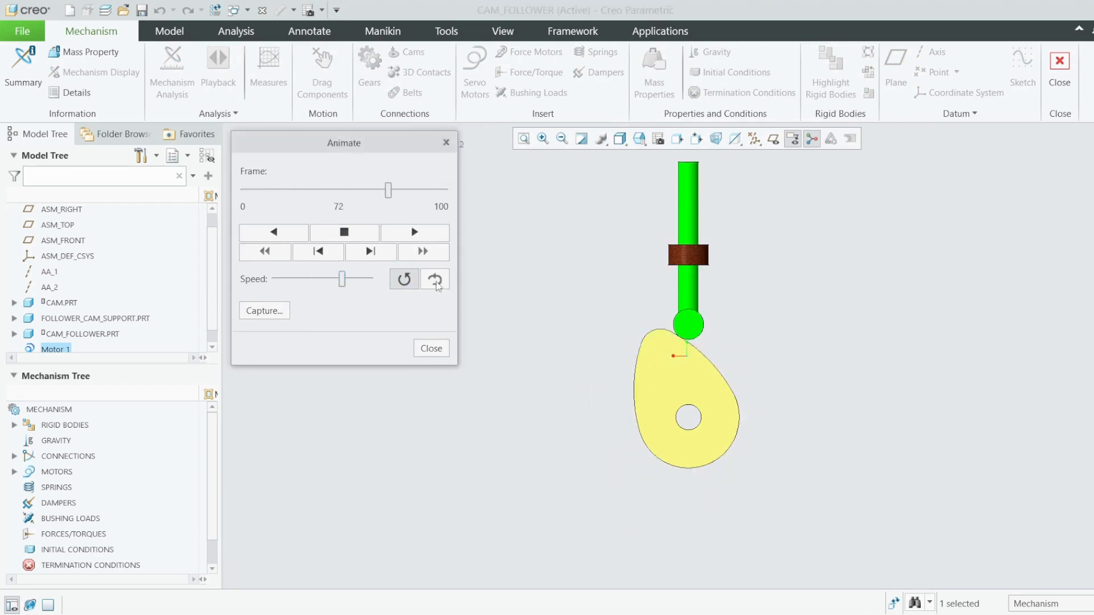
click(435, 280)
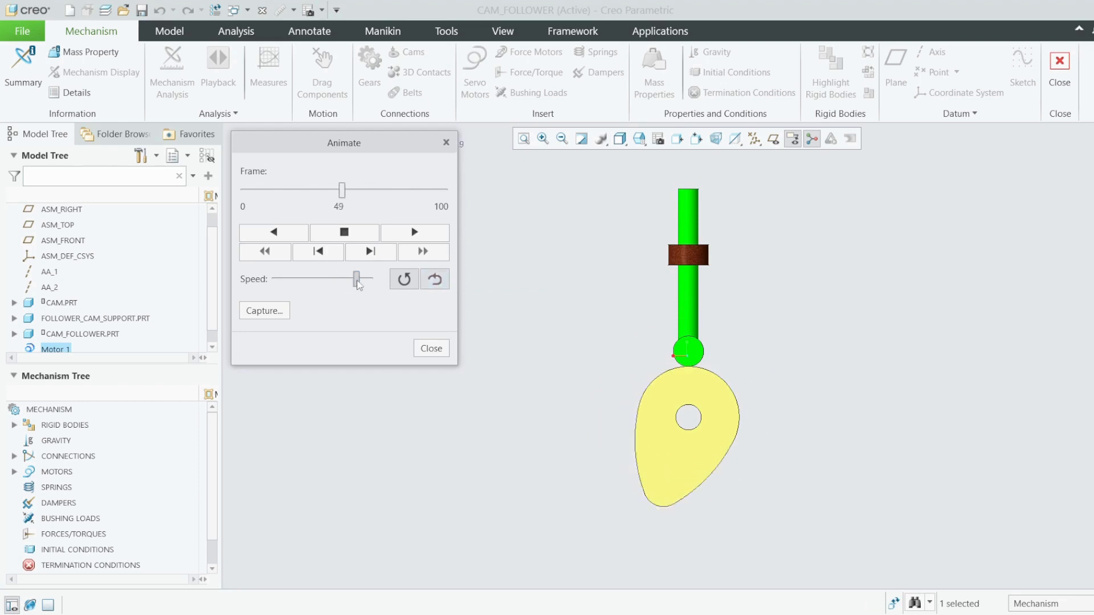
scroll(787, 200, down, 2)
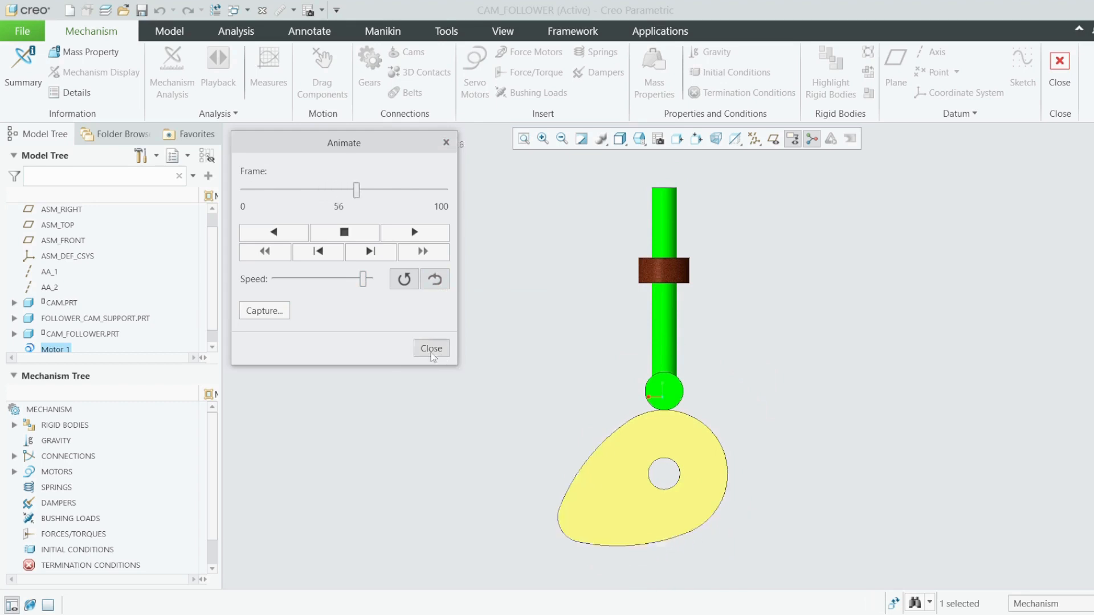
Close the animation and the playbacks, and exit Mechanism mode to return to the assembly.
click(431, 349)
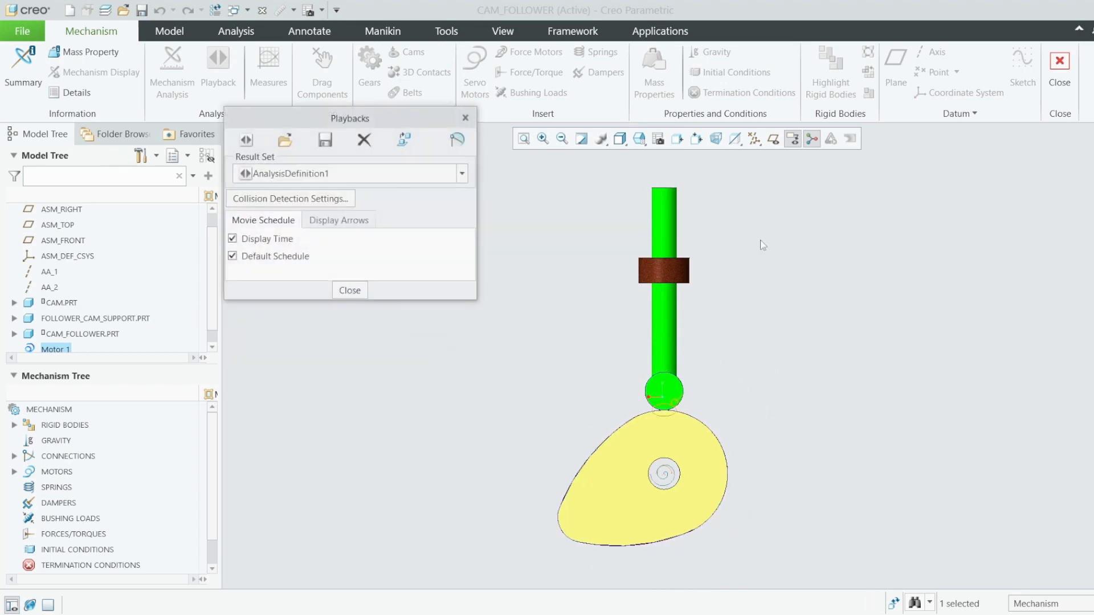
click(465, 118)
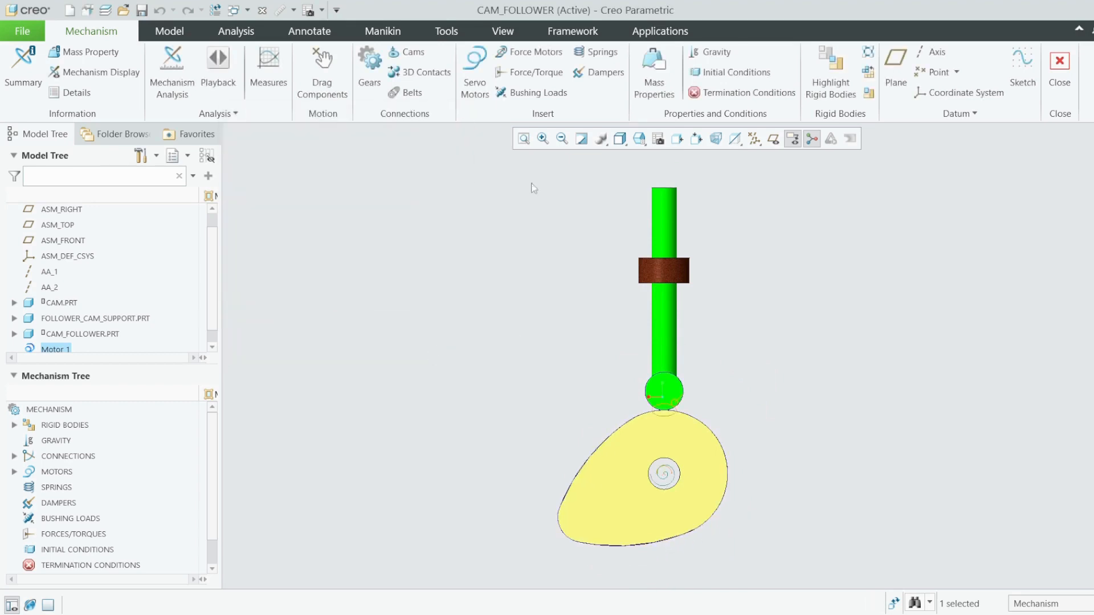
click(1058, 73)
click(617, 399)
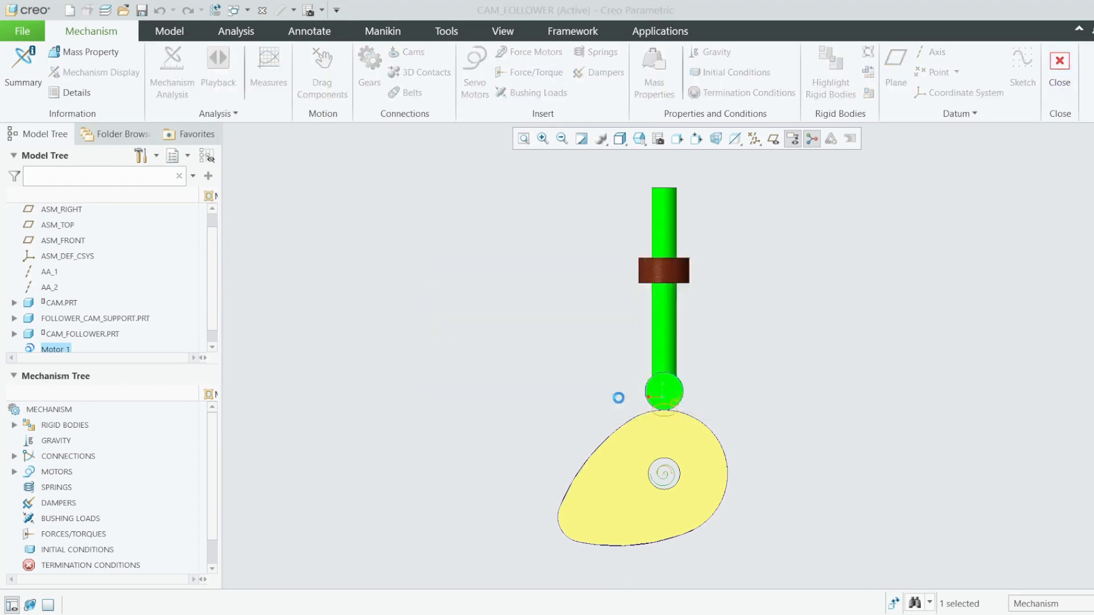
scroll(479, 304, up, 1)
scroll(733, 289, down, 2)
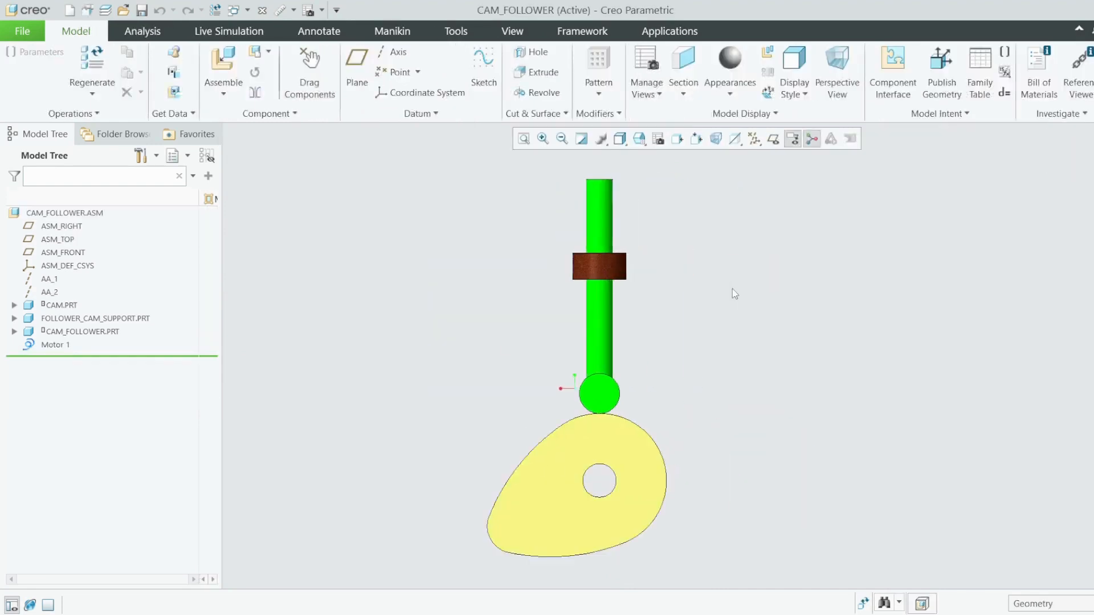
scroll(724, 299, up, 1)
scroll(750, 285, down, 1)
scroll(723, 366, up, 1)
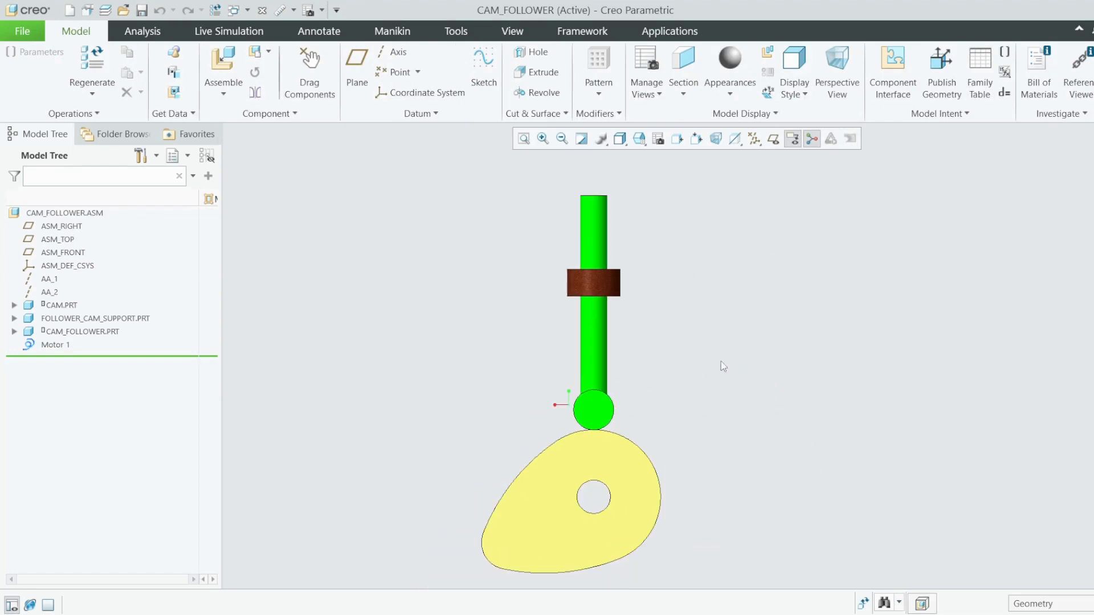